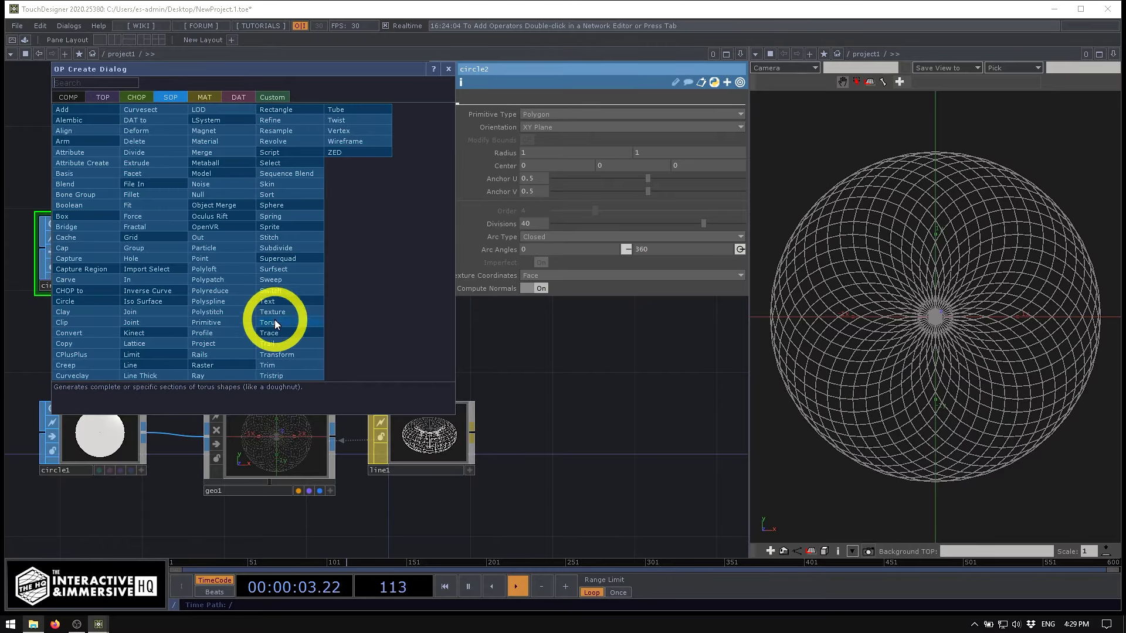
Insert a Transform SOP between circle2 and null1.
{"action": "left_click", "coordinate": [280, 353]}
{"action": "left_click", "coordinate": [258, 256]}
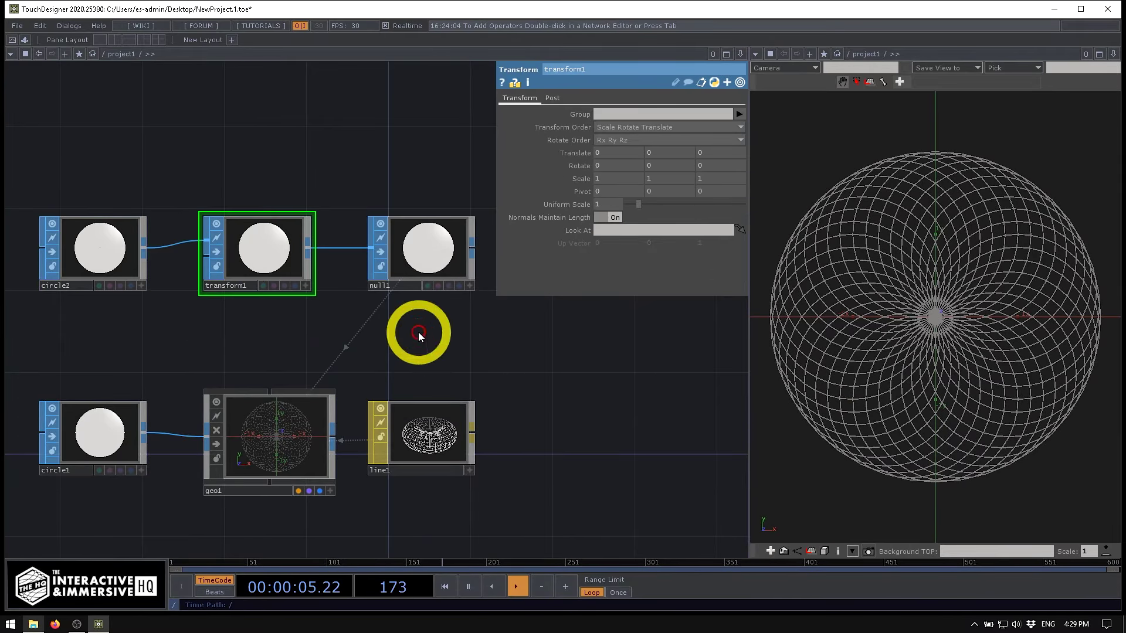
Try rotating transform1 about the X axis and reset that rotation to 0.
{"action": "left_click_drag", "start_coordinate": [607, 165], "coordinate": [970, 165]}
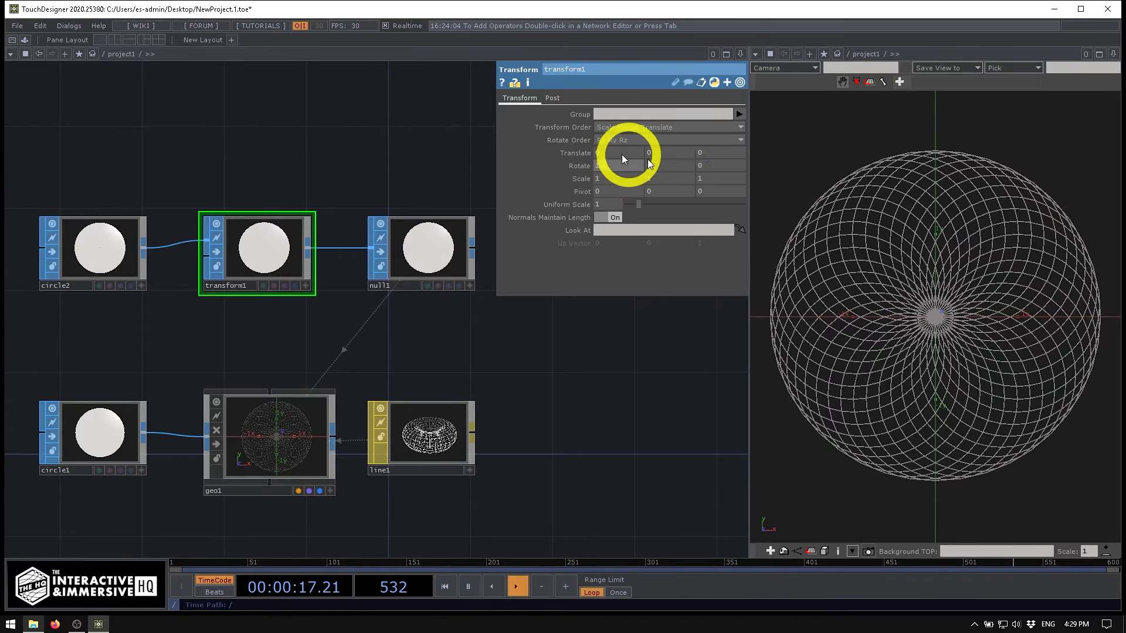
{"action": "left_click", "coordinate": [607, 163]}
{"action": "type", "text": "0"}
{"action": "key", "text": "Return"}
Try a Y rotation of 75 on transform1, inspect the instanced circles from several angles, and reset the rotation to 0.
{"action": "left_click_drag", "start_coordinate": [656, 170], "coordinate": [1114, 245]}
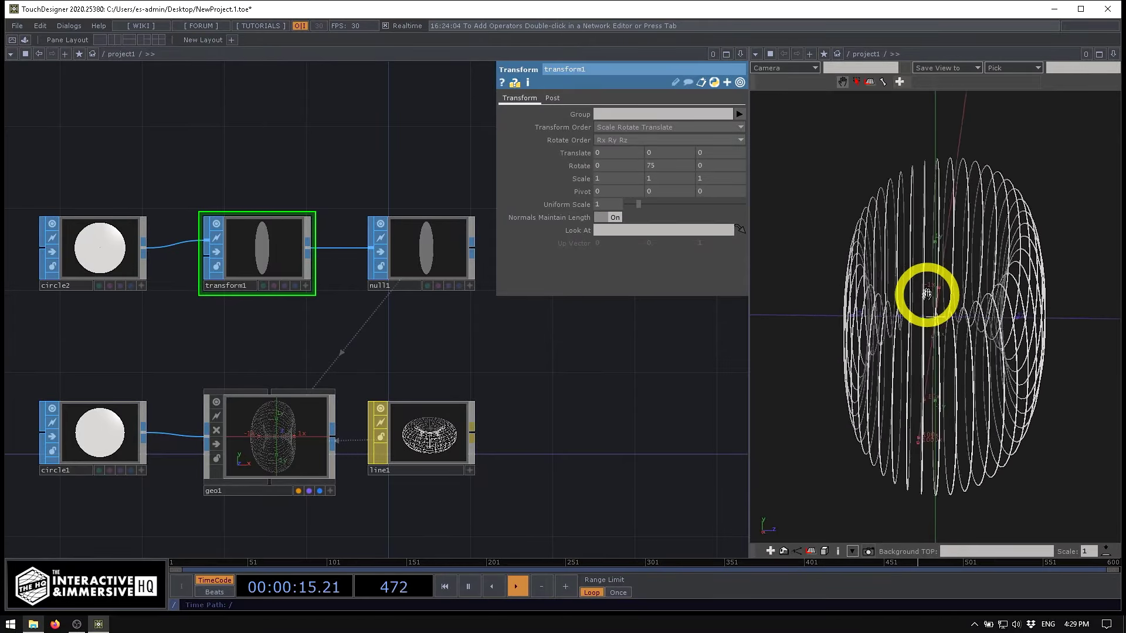
{"action": "left_click_drag", "start_coordinate": [828, 464], "coordinate": [872, 440]}
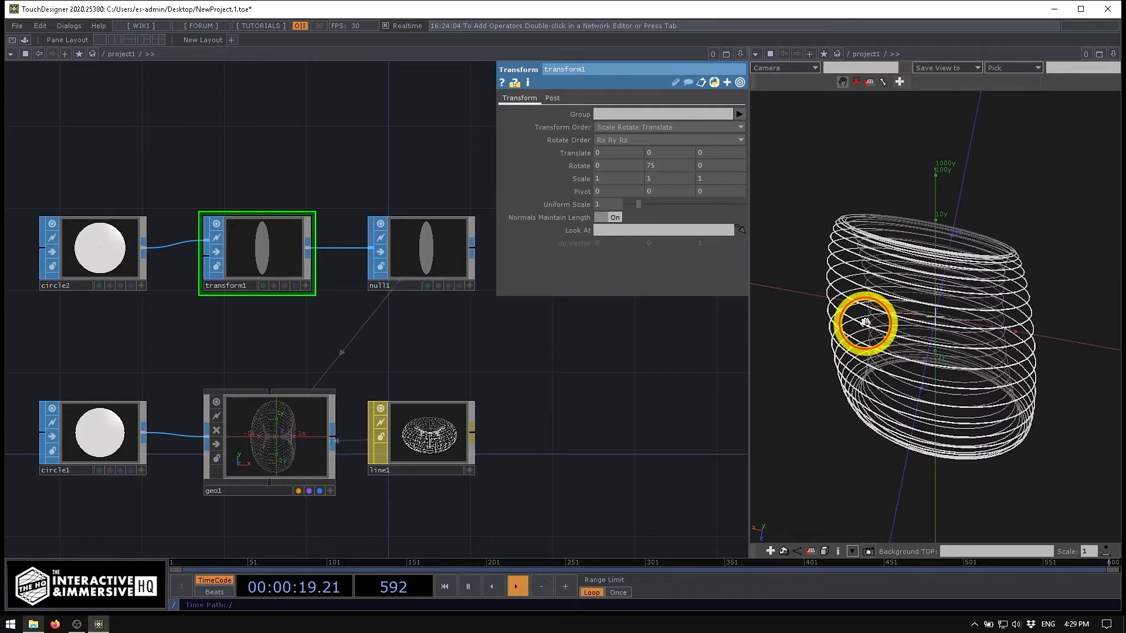
{"action": "left_click_drag", "start_coordinate": [883, 363], "coordinate": [944, 273]}
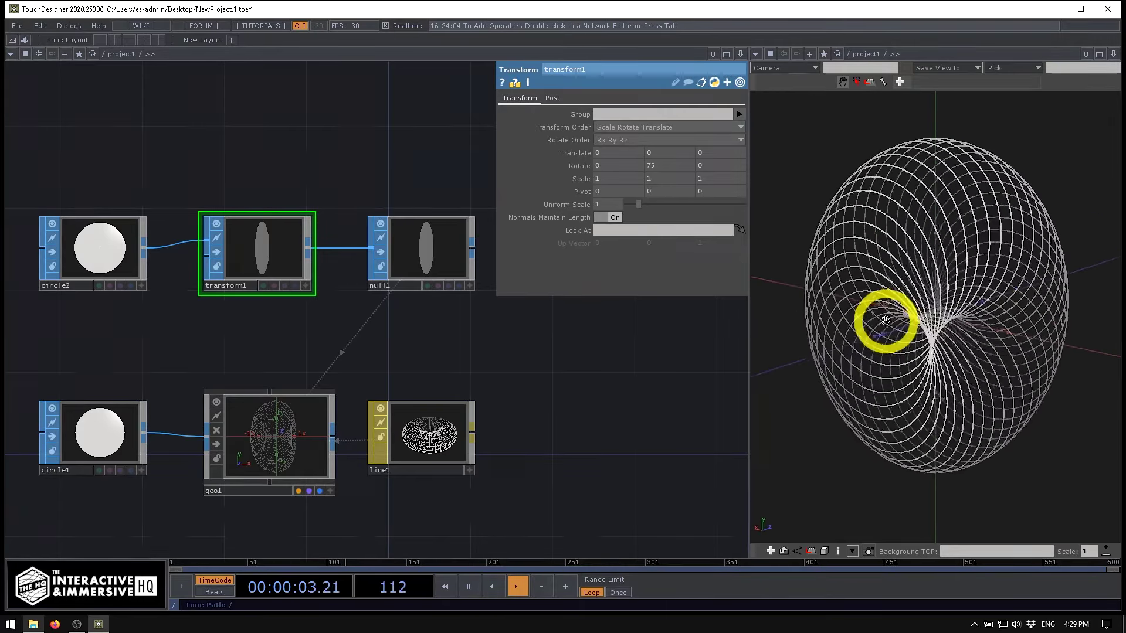
{"action": "left_click_drag", "start_coordinate": [864, 317], "coordinate": [846, 307]}
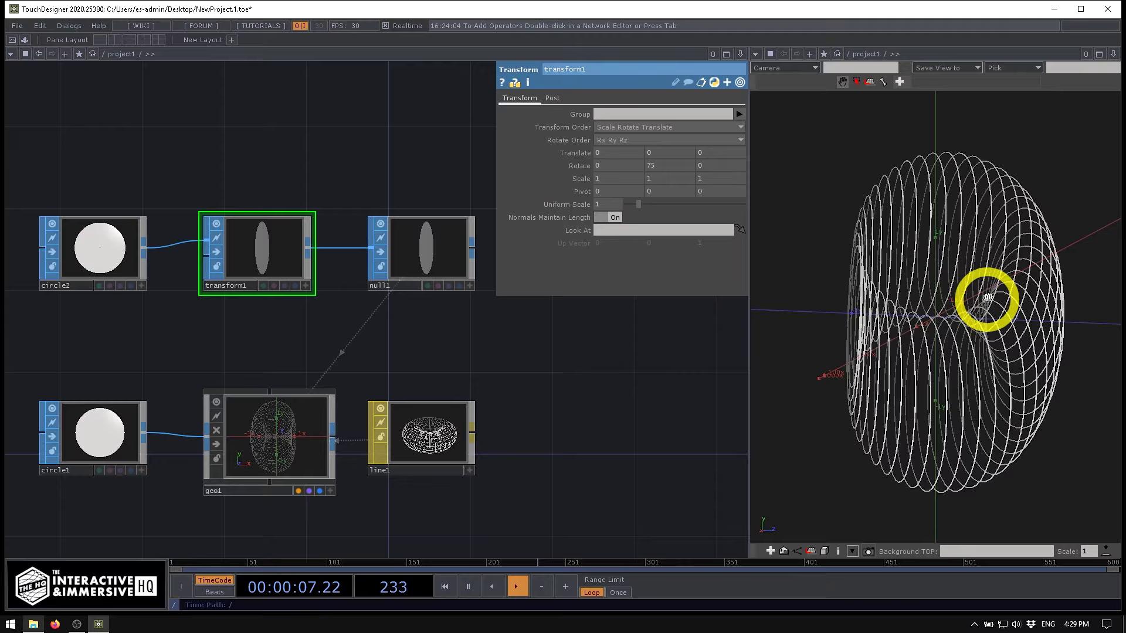
{"action": "left_click_drag", "start_coordinate": [1003, 337], "coordinate": [936, 364]}
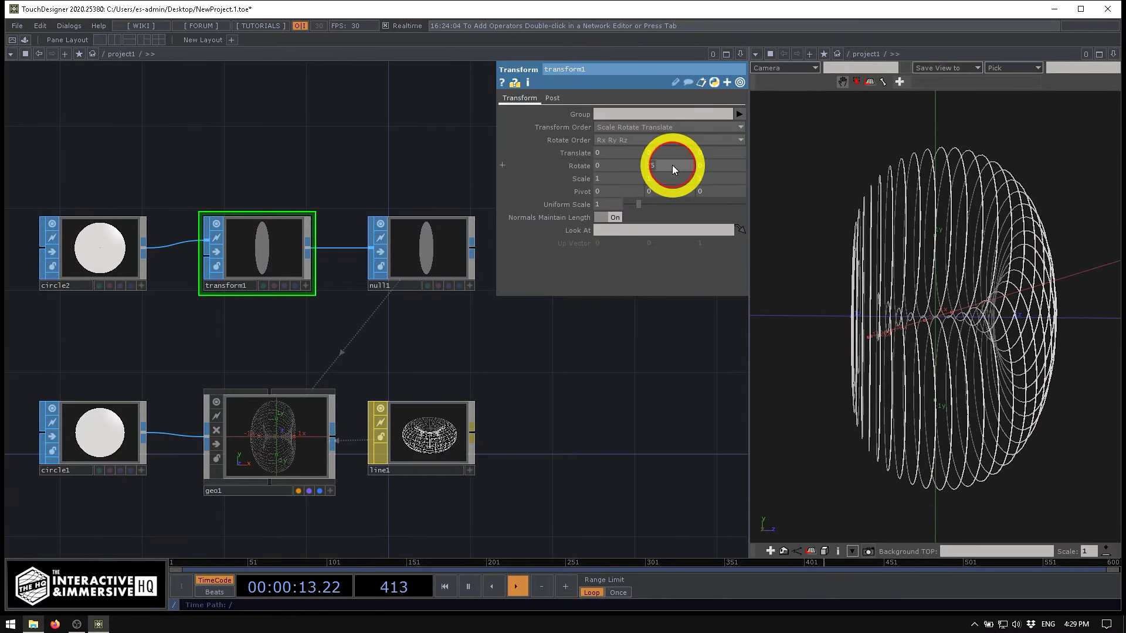
{"action": "key", "text": "Return"}
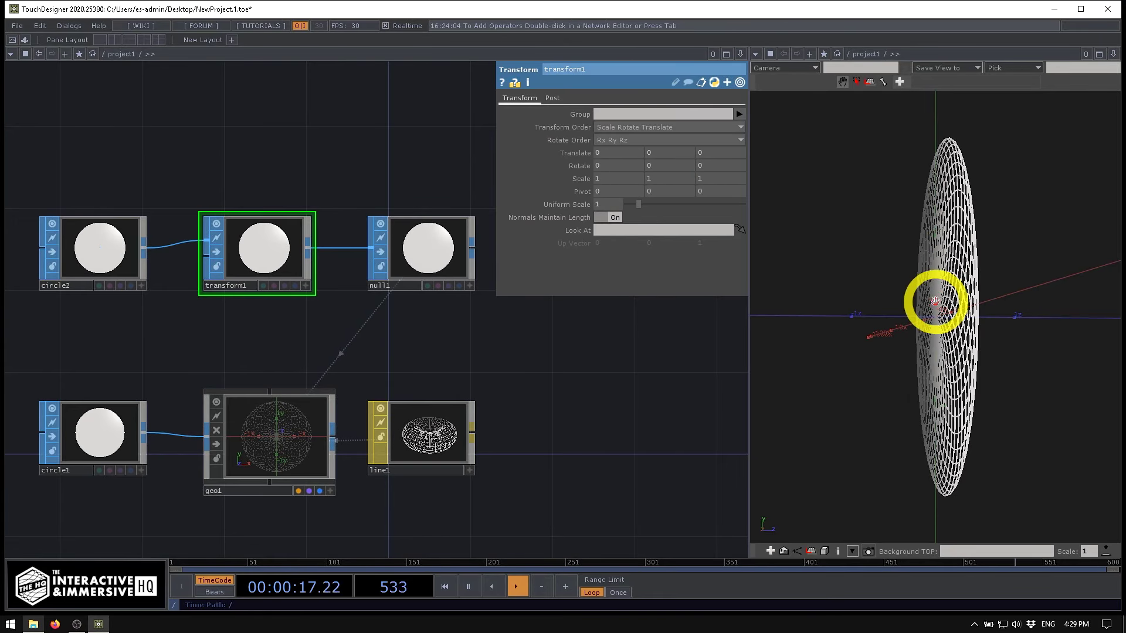
{"action": "key", "text": "h"}
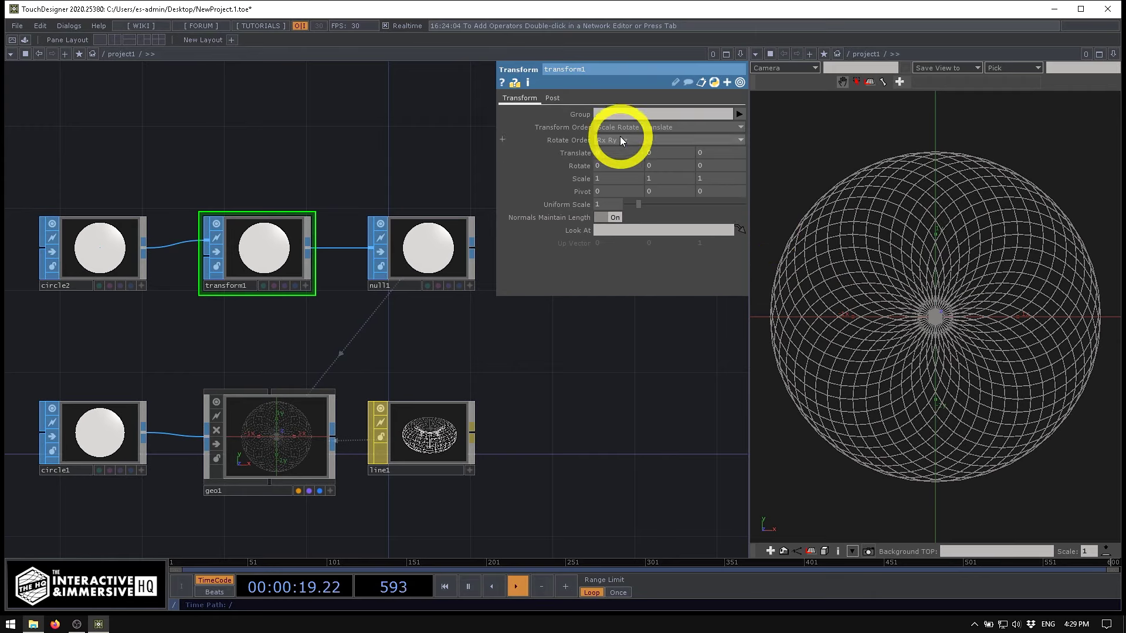
Drive transform1's Z rotation with the expression absTime.seconds.
{"action": "mouse_move", "coordinate": [707, 167]}
{"action": "left_mouse_down"}
{"action": "mouse_move", "coordinate": [937, 131]}
{"action": "mouse_move", "coordinate": [1113, 184]}
{"action": "mouse_move", "coordinate": [1123, 226]}
{"action": "mouse_move", "coordinate": [1114, 252]}
{"action": "mouse_move", "coordinate": [707, 166]}
{"action": "left_mouse_up"}
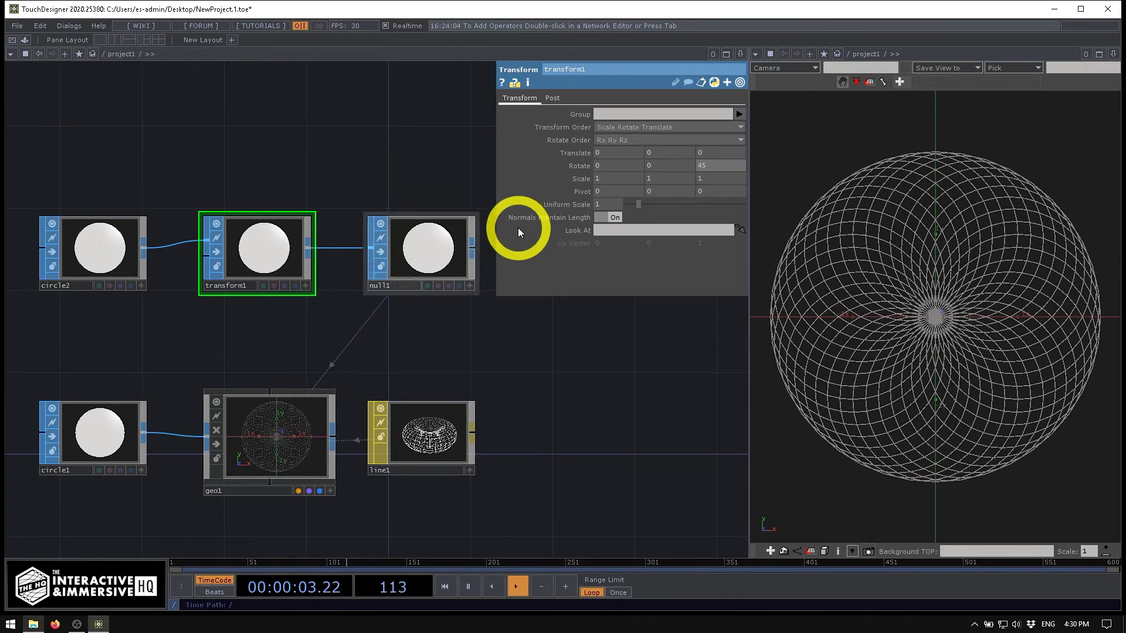
{"action": "left_click", "coordinate": [575, 169]}
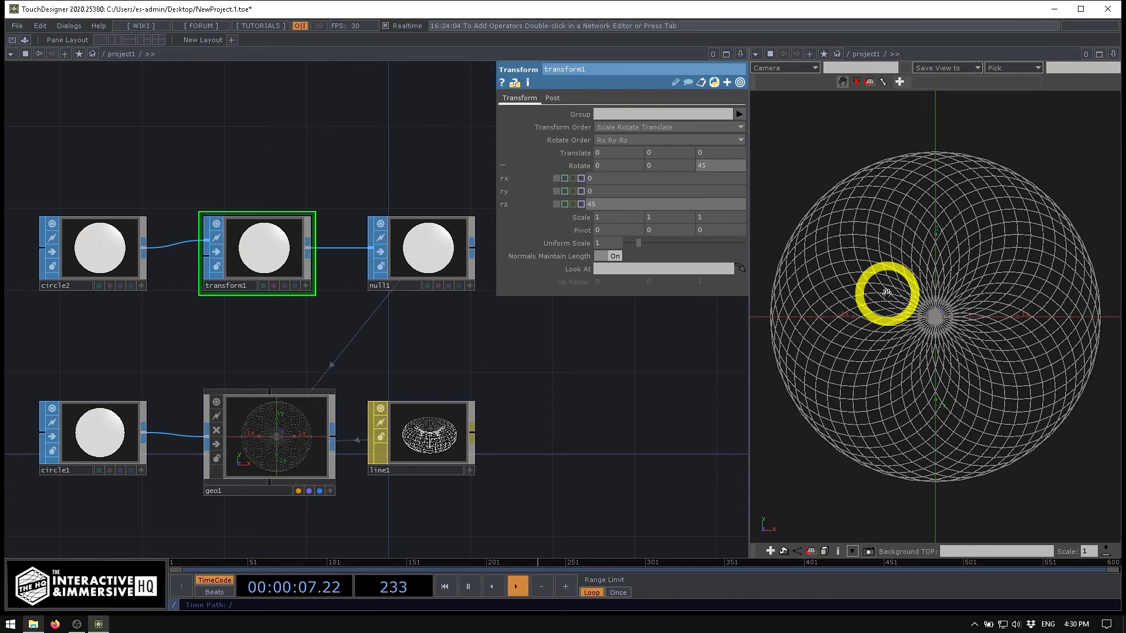
{"action": "left_click_drag", "start_coordinate": [597, 205], "coordinate": [1125, 219]}
{"action": "left_click", "coordinate": [607, 207]}
{"action": "type", "text": "absTime"}
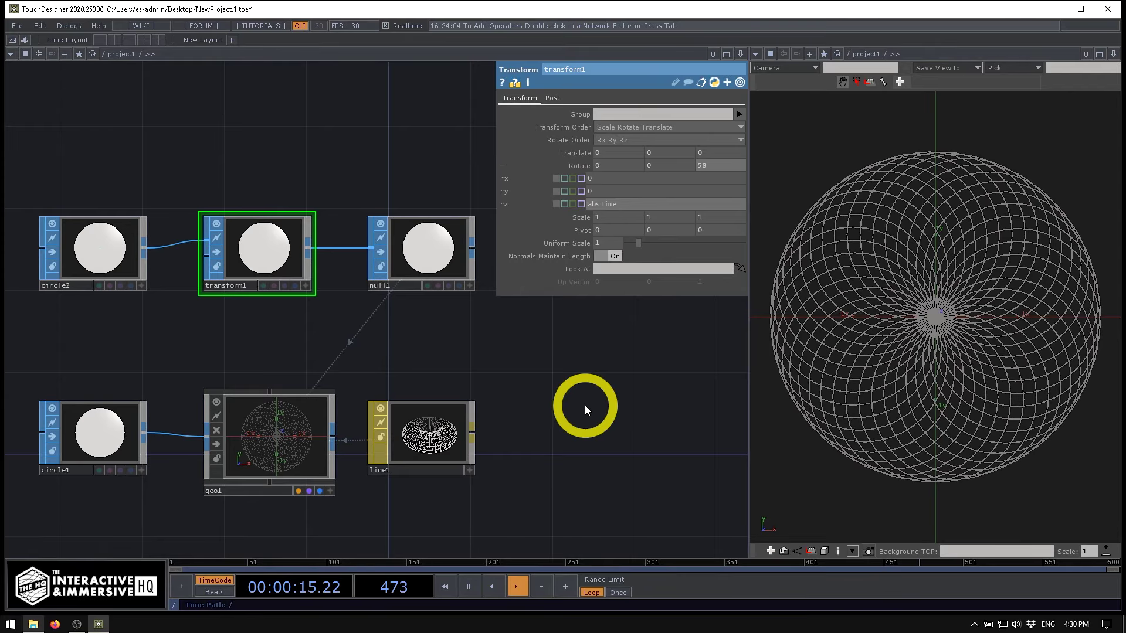
{"action": "type", "text": ".seconds"}
{"action": "key", "text": "Return"}
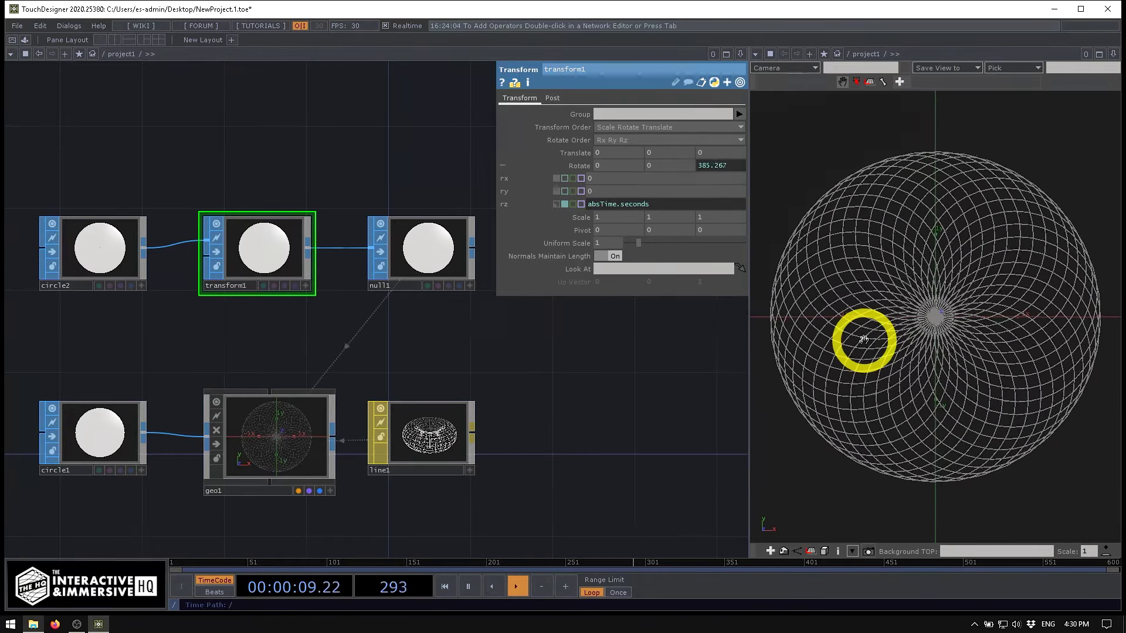
Add a Noise CHOP in the empty network area below circle1.
{"action": "left_click_drag", "start_coordinate": [528, 477], "coordinate": [480, 364]}
{"action": "left_click", "coordinate": [249, 319]}
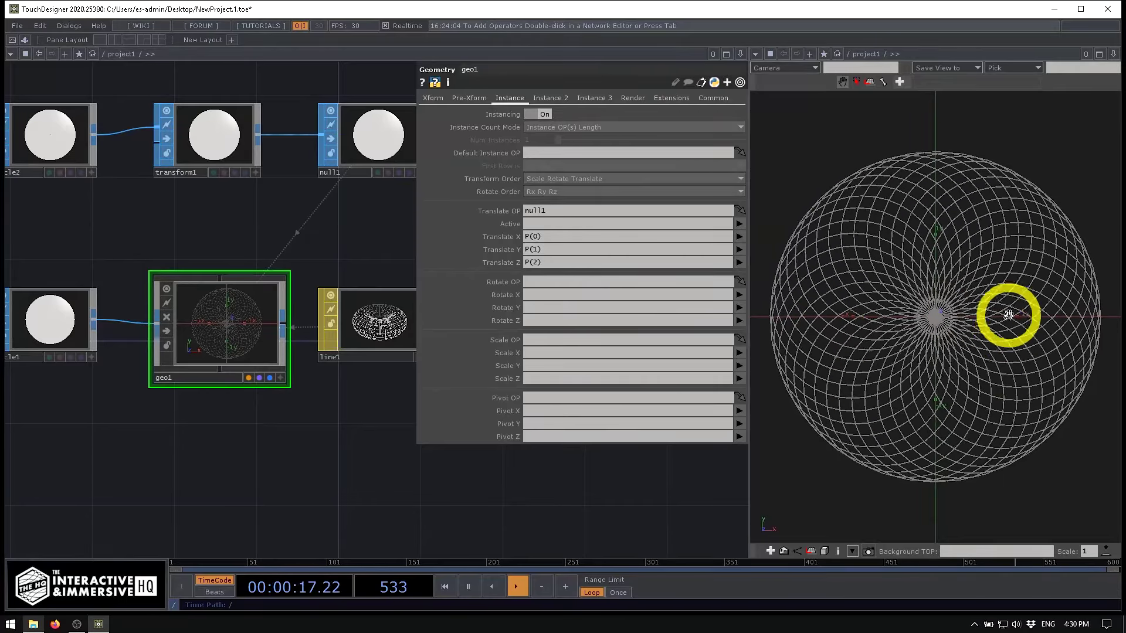
{"action": "left_click_drag", "start_coordinate": [261, 463], "coordinate": [332, 391]}
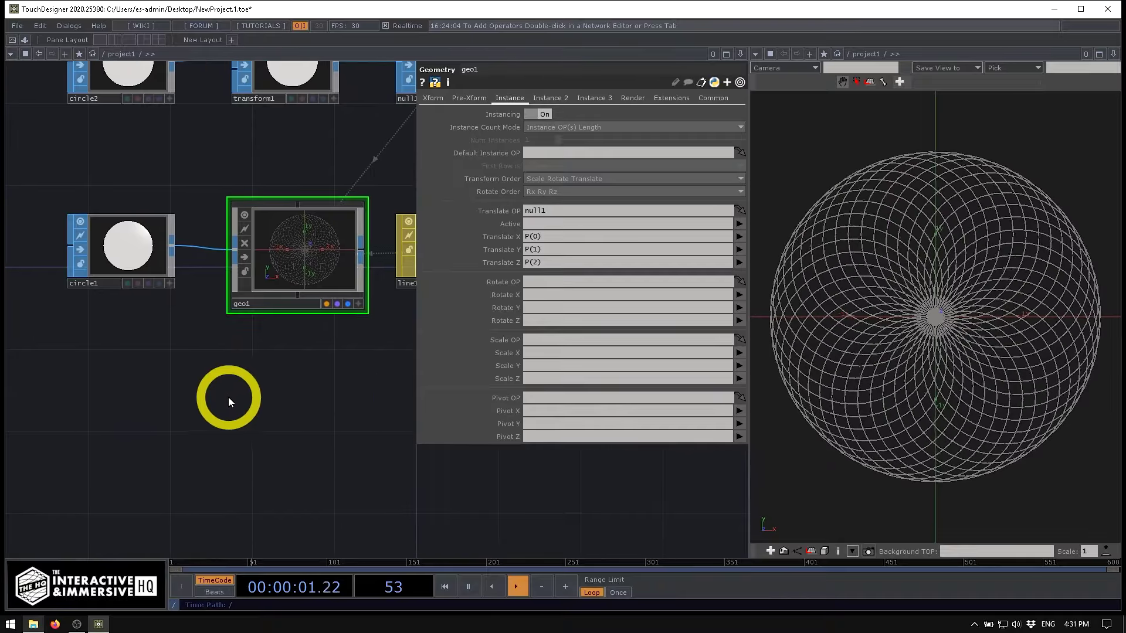
{"action": "left_click_drag", "start_coordinate": [229, 400], "coordinate": [265, 379]}
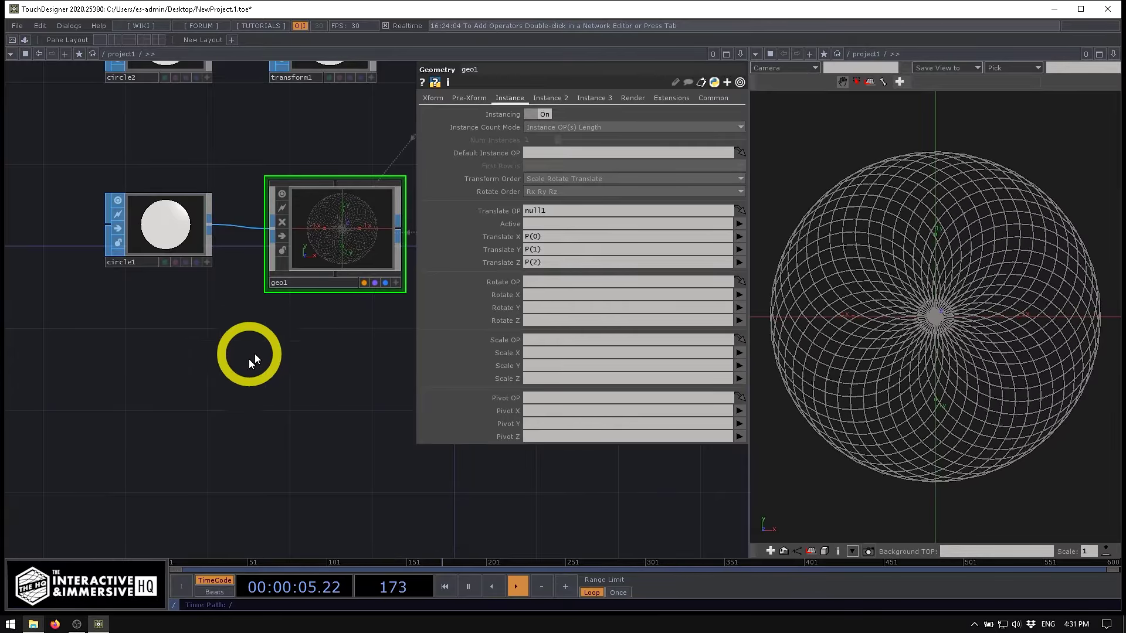
{"action": "double_click", "coordinate": [133, 405]}
{"action": "left_click", "coordinate": [85, 259]}
{"action": "type", "text": "noi"}
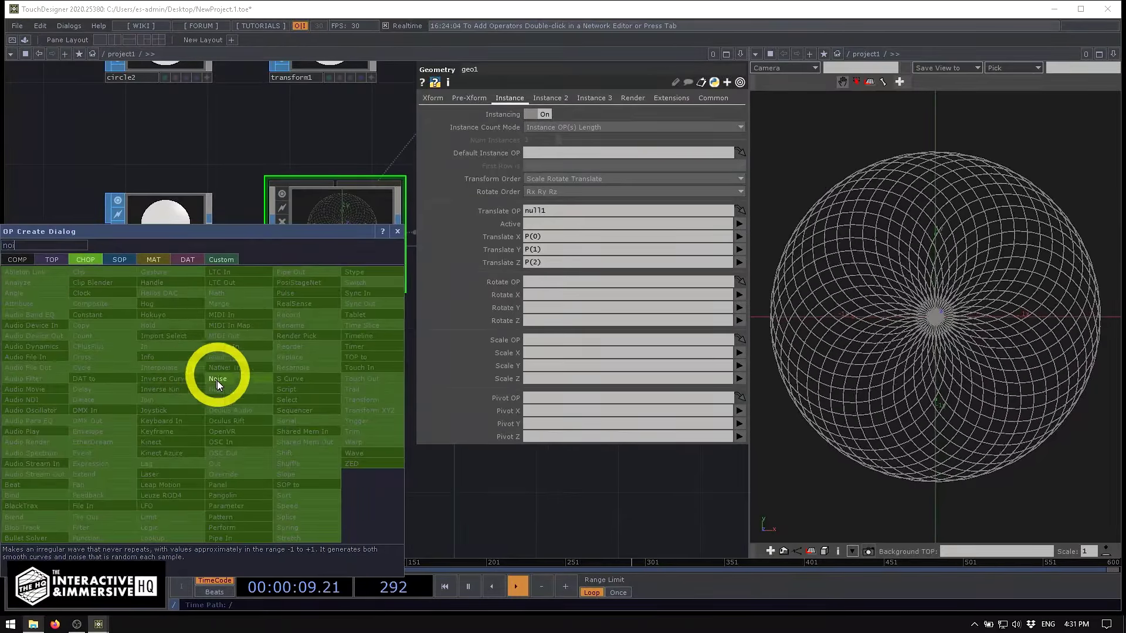
{"action": "left_click", "coordinate": [213, 381]}
{"action": "left_click", "coordinate": [152, 414]}
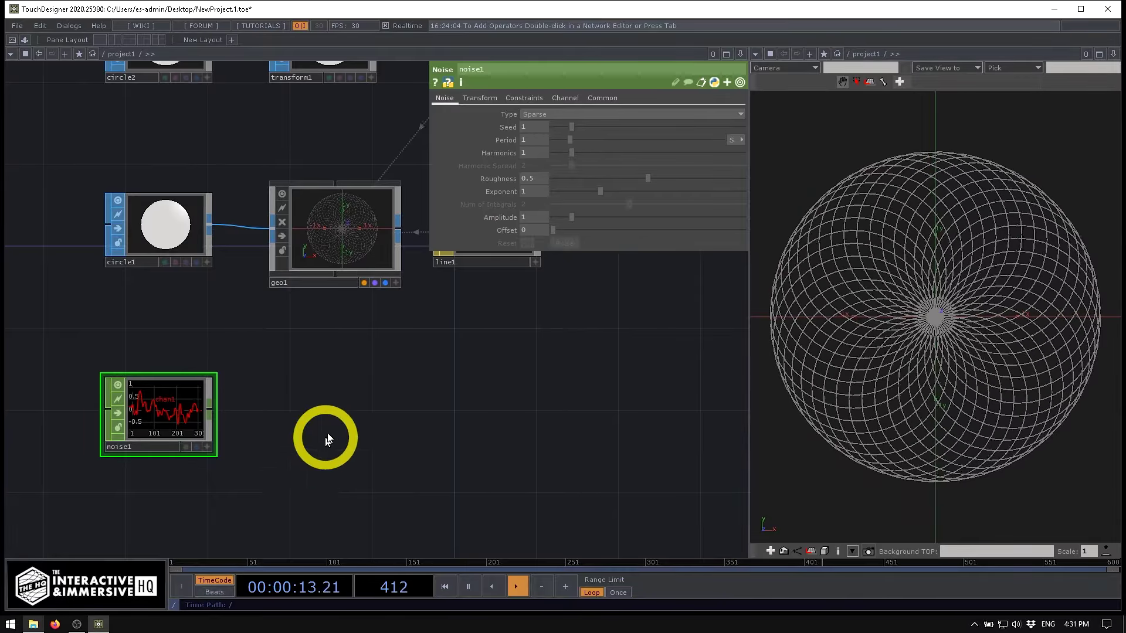
Check the number of points in null1 from its operator information.
{"action": "left_click_drag", "start_coordinate": [324, 417], "coordinate": [286, 444]}
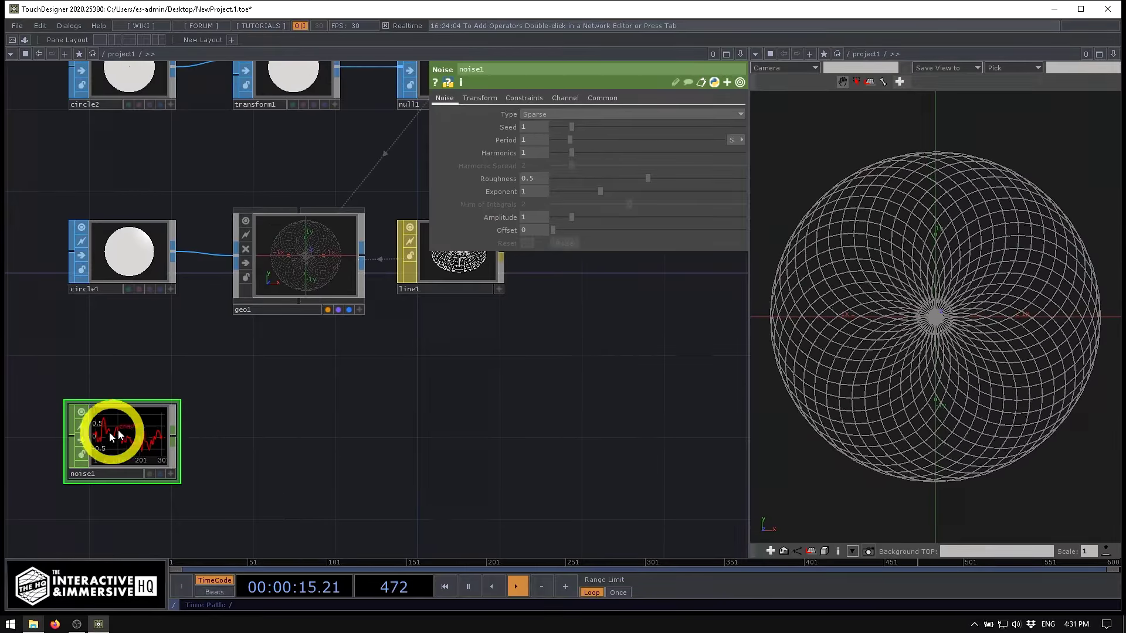
{"action": "left_click_drag", "start_coordinate": [305, 395], "coordinate": [292, 439]}
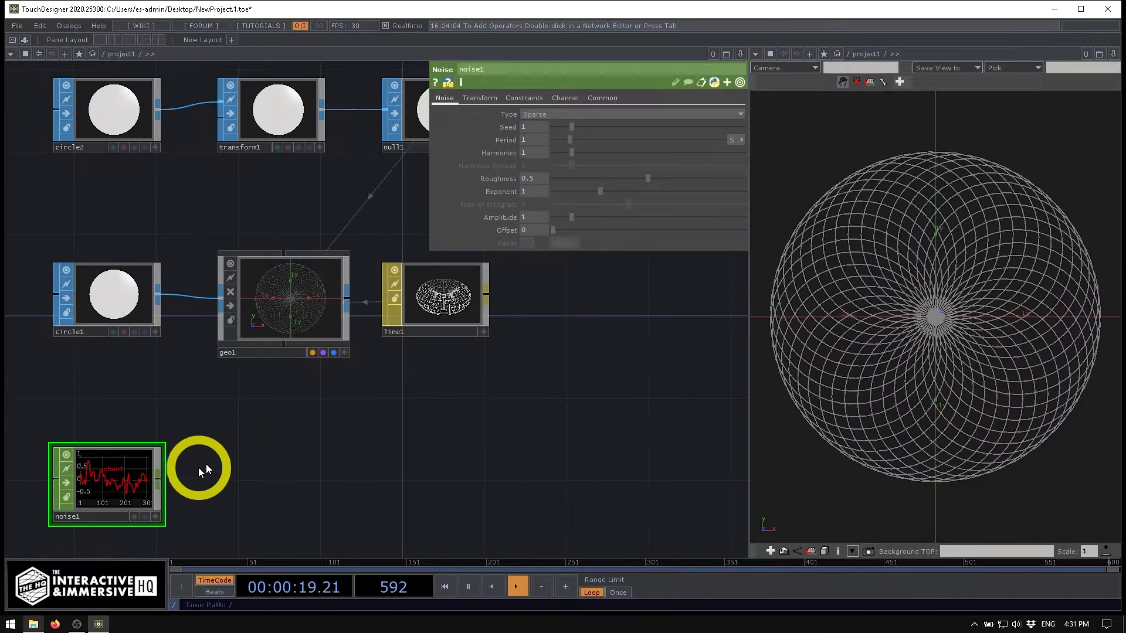
{"action": "left_click_drag", "start_coordinate": [303, 219], "coordinate": [238, 223]}
{"action": "left_click", "coordinate": [378, 131]}
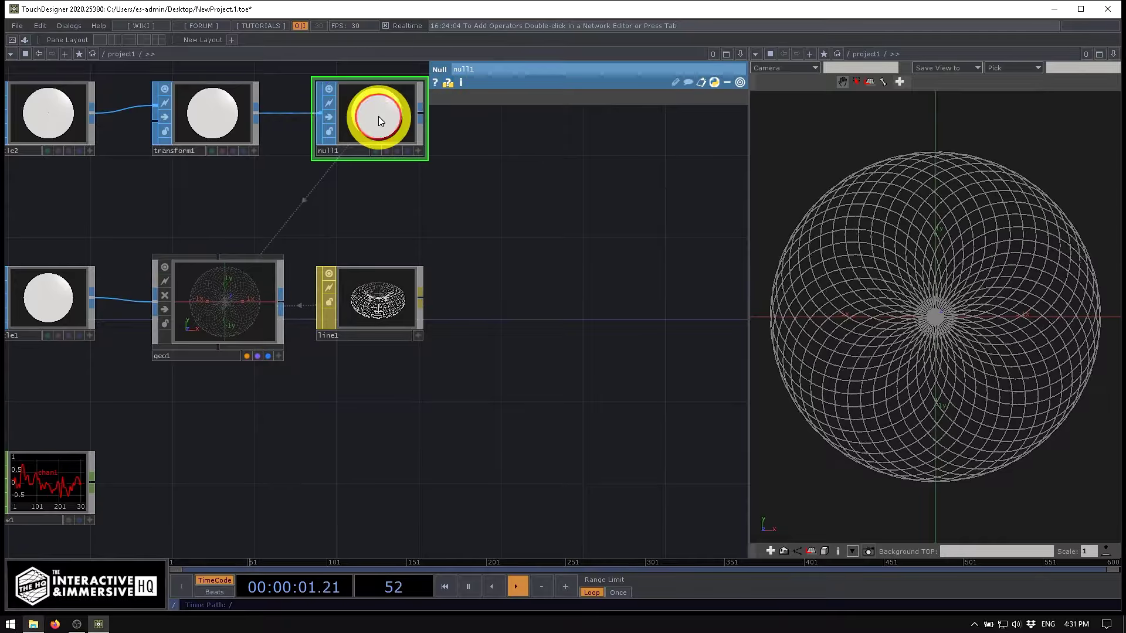
{"action": "middle_click", "coordinate": [372, 114]}
{"action": "middle_click_drag", "start_coordinate": [422, 117], "coordinate": [153, 389]}
Name the noise1 channel scale.
{"action": "left_click", "coordinate": [165, 399]}
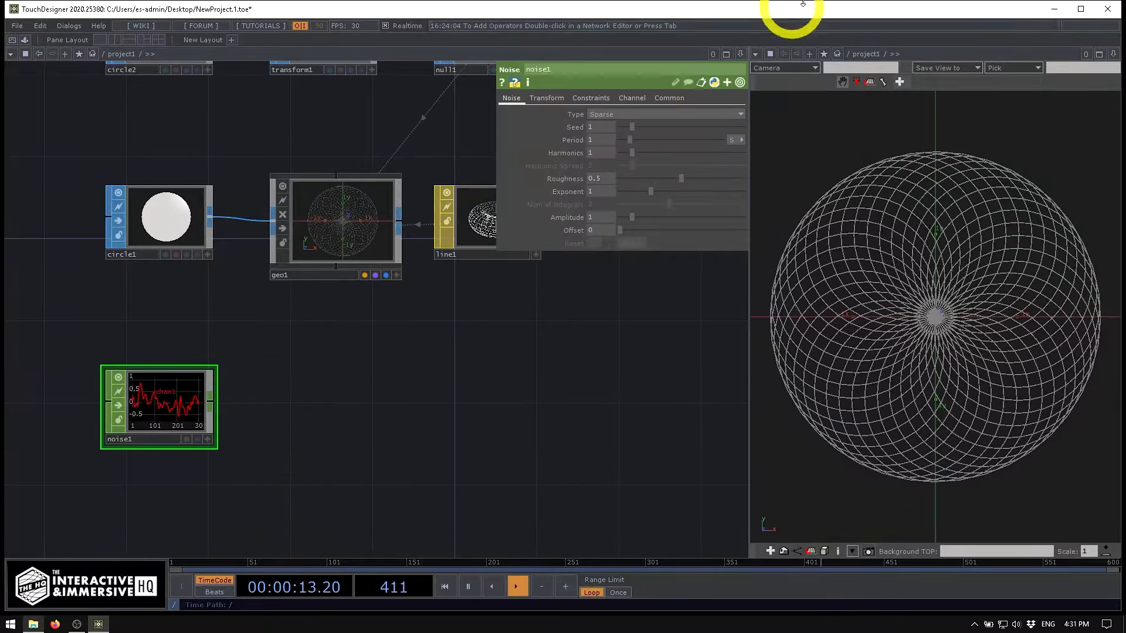
{"action": "left_click", "coordinate": [632, 99]}
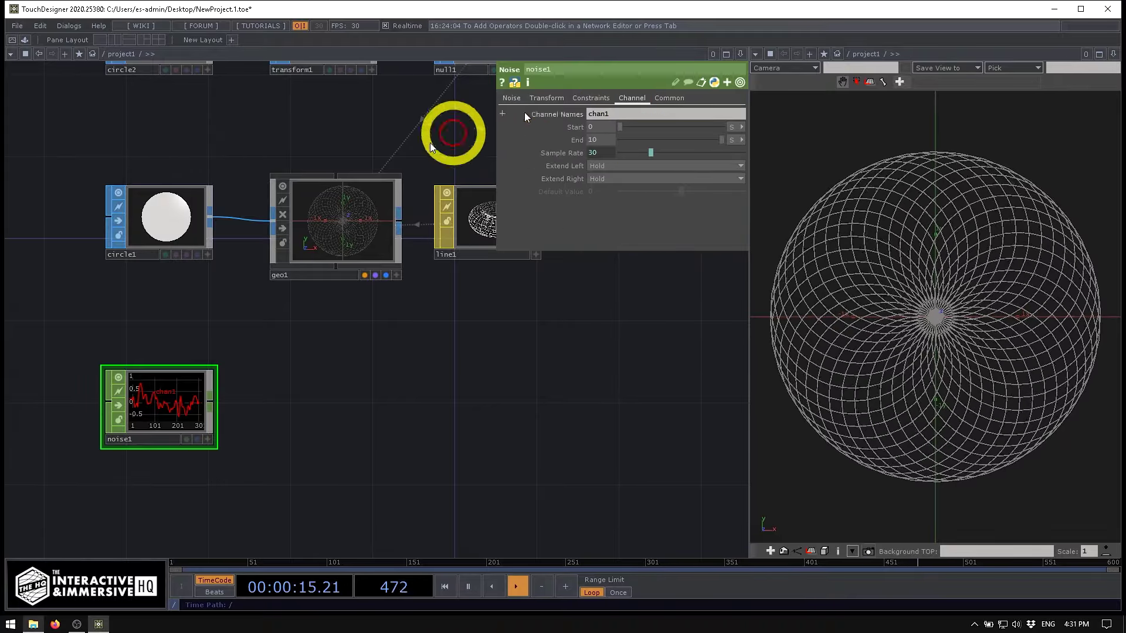
{"action": "left_click", "coordinate": [603, 114]}
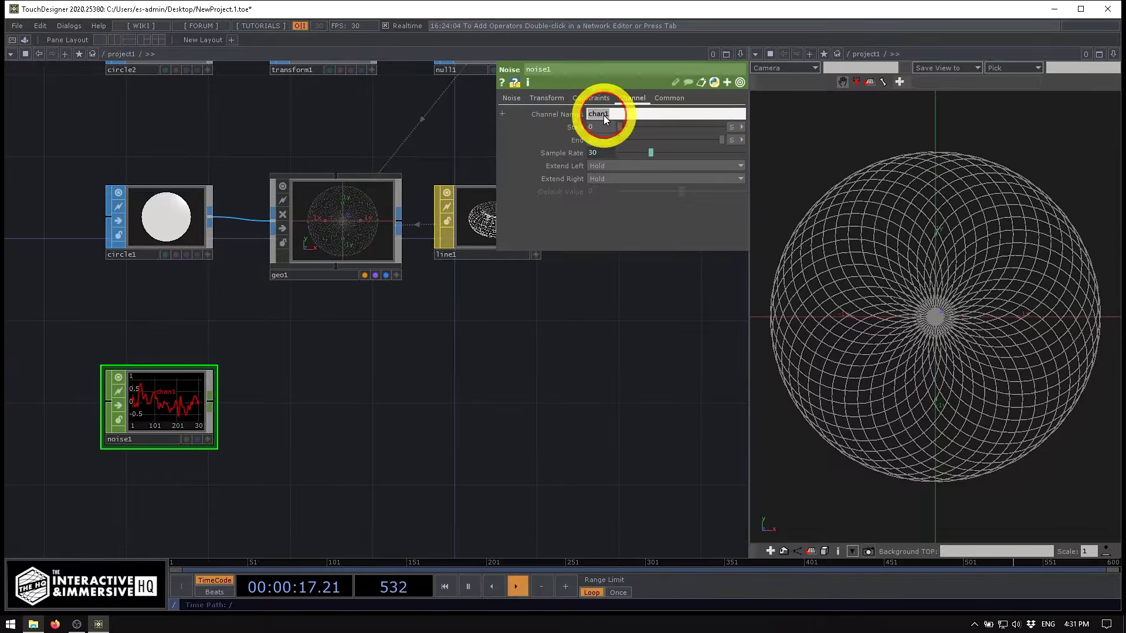
{"action": "key", "text": "Return"}
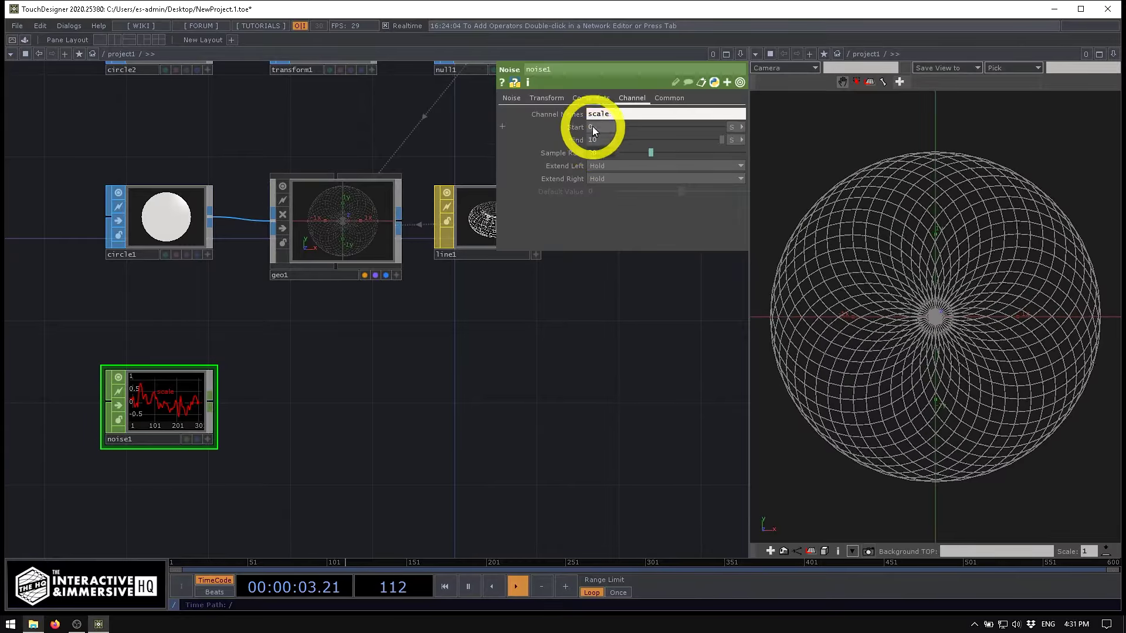
Express noise1's channel End in samples and set it to 39, comparing its length with null1's point count.
{"action": "left_click_drag", "start_coordinate": [429, 244], "coordinate": [370, 293]}
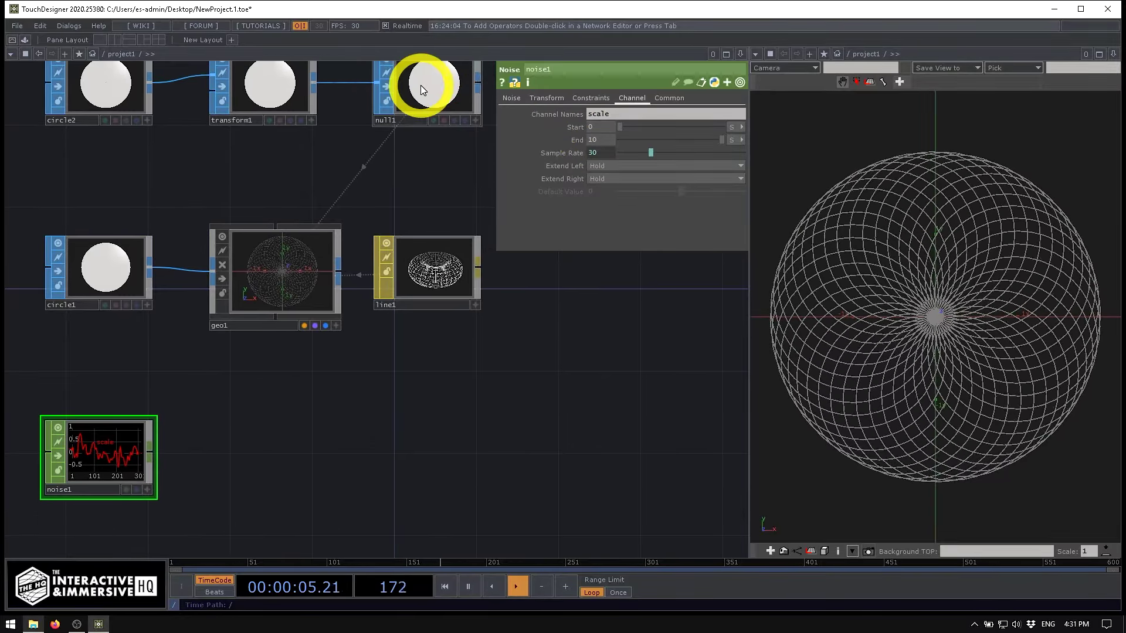
{"action": "middle_click", "coordinate": [423, 88]}
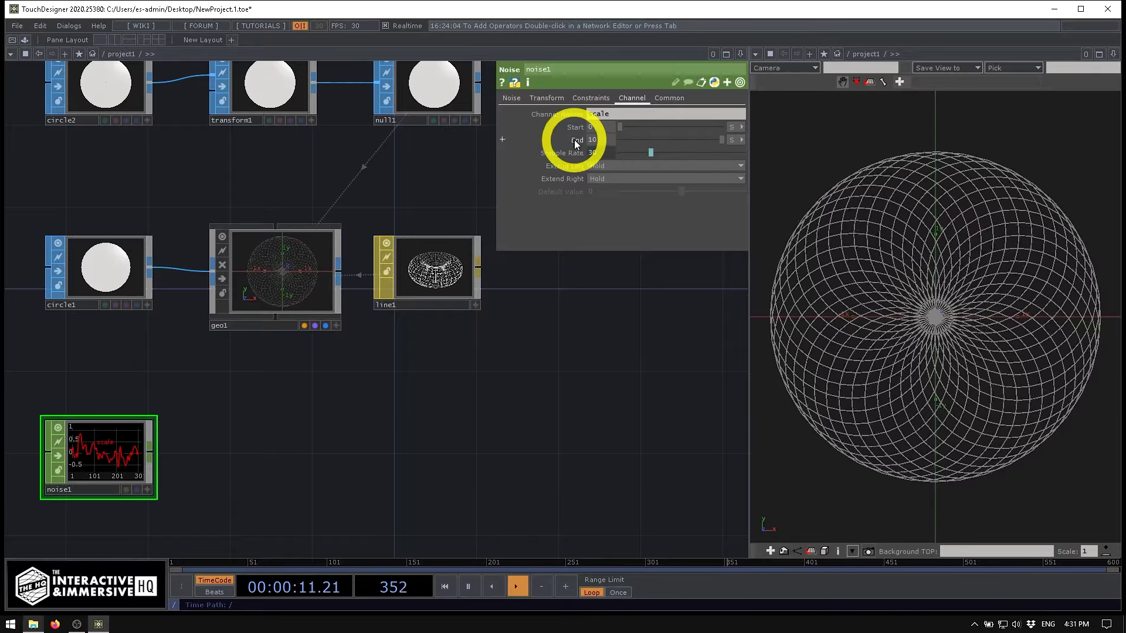
{"action": "left_click", "coordinate": [731, 141]}
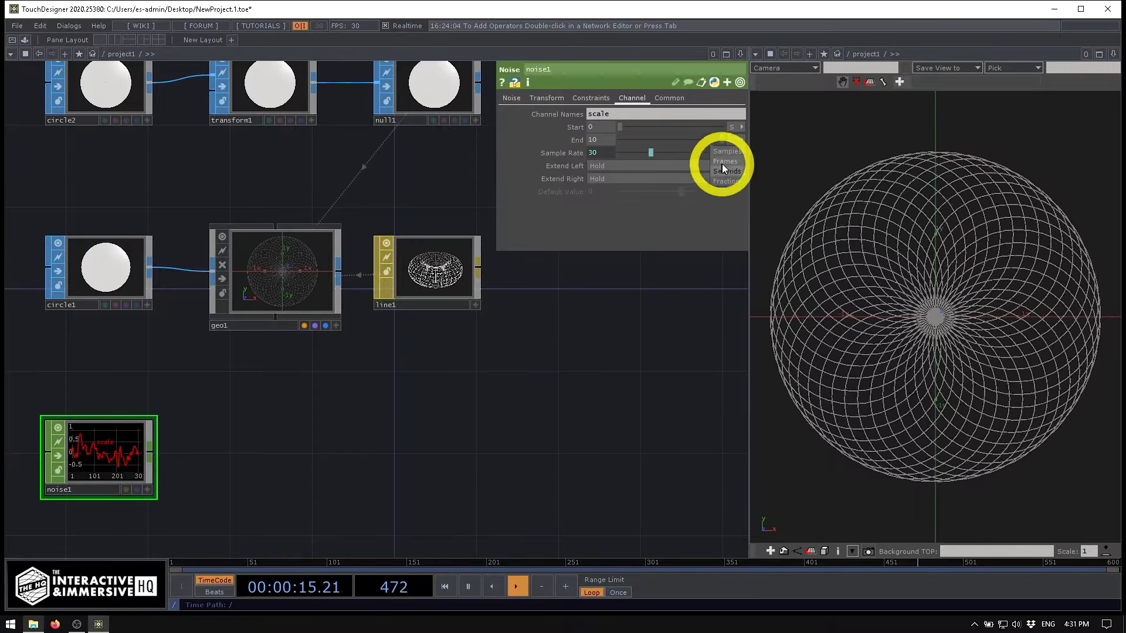
{"action": "left_click", "coordinate": [723, 151]}
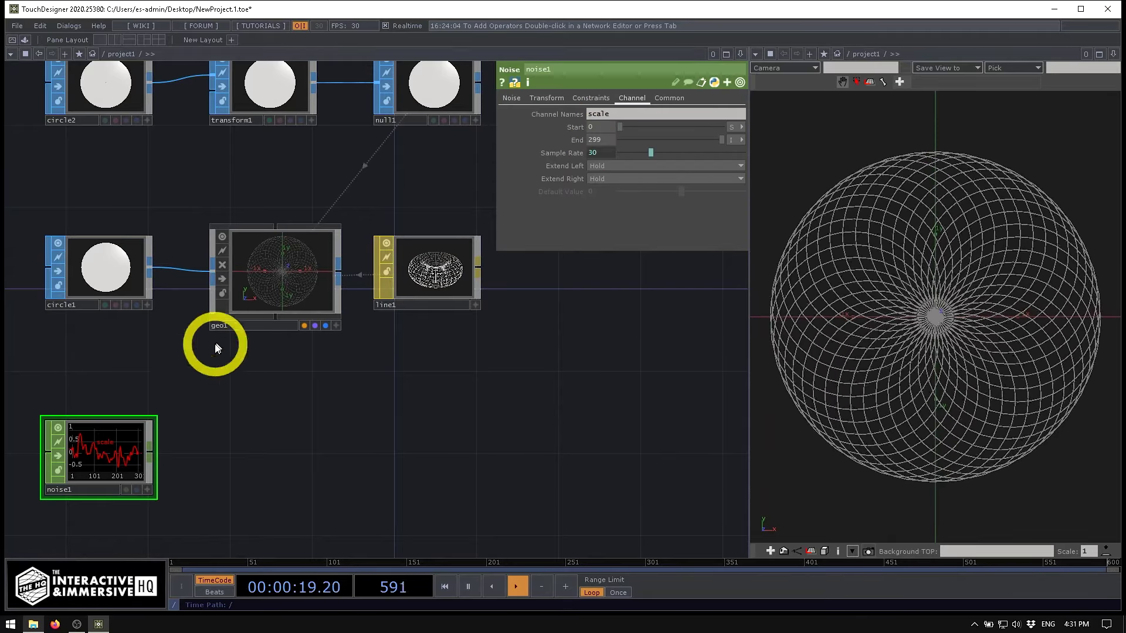
{"action": "middle_click_drag", "start_coordinate": [112, 448], "coordinate": [351, 328]}
{"action": "left_click", "coordinate": [435, 120]}
{"action": "middle_click_drag", "start_coordinate": [439, 90], "coordinate": [387, 408]}
{"action": "left_click", "coordinate": [112, 448]}
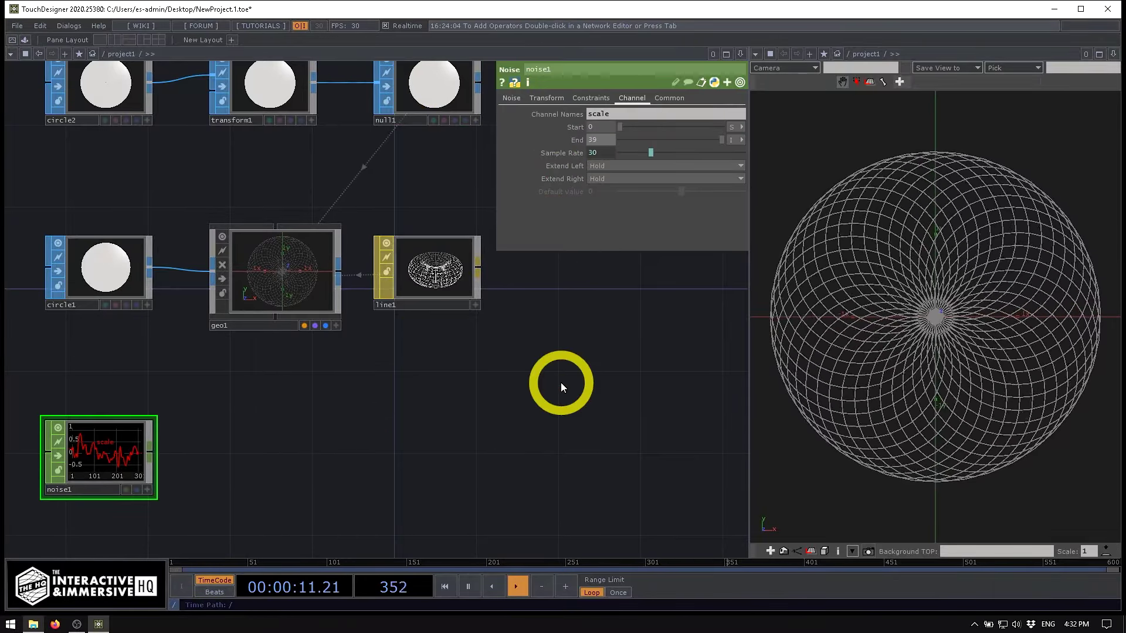
{"action": "middle_click_drag", "start_coordinate": [119, 445], "coordinate": [293, 384]}
Append a Null CHOP to the output of noise1.
{"action": "left_click_drag", "start_coordinate": [310, 412], "coordinate": [348, 369]}
{"action": "left_click", "coordinate": [175, 410]}
{"action": "left_click_drag", "start_coordinate": [174, 412], "coordinate": [168, 413]}
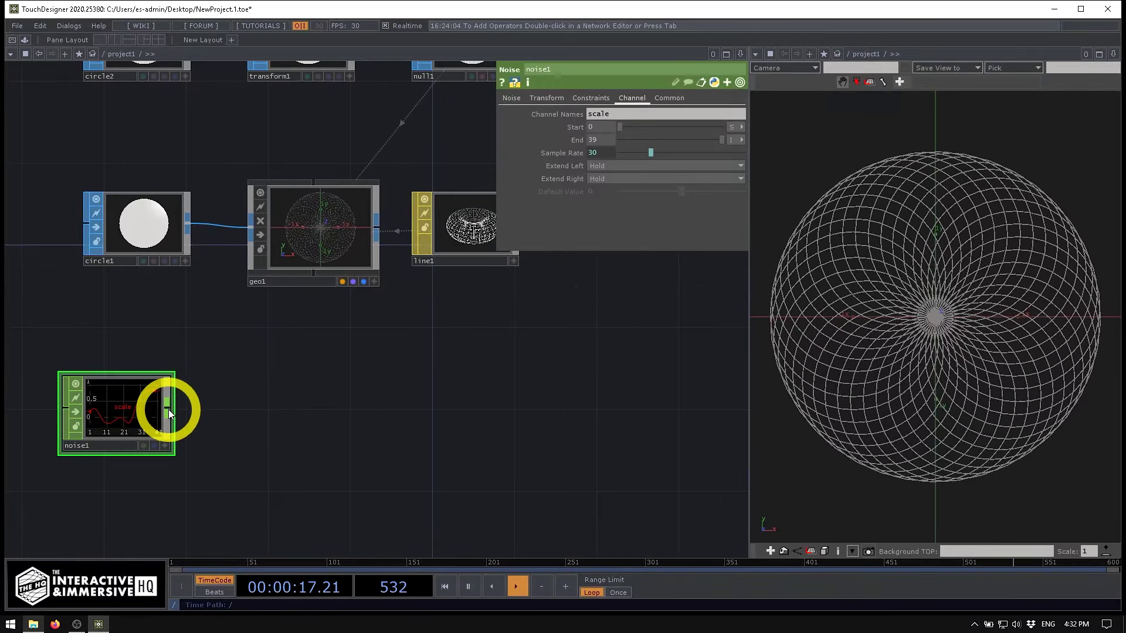
{"action": "right_click", "coordinate": [170, 415]}
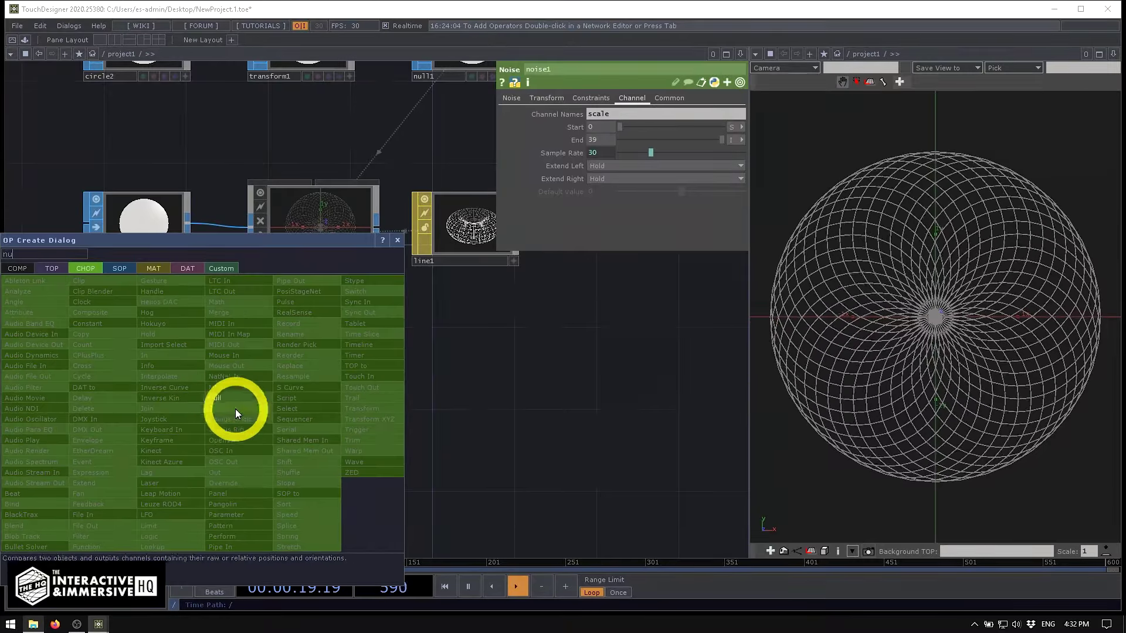
{"action": "left_click", "coordinate": [235, 410]}
{"action": "left_click", "coordinate": [307, 411]}
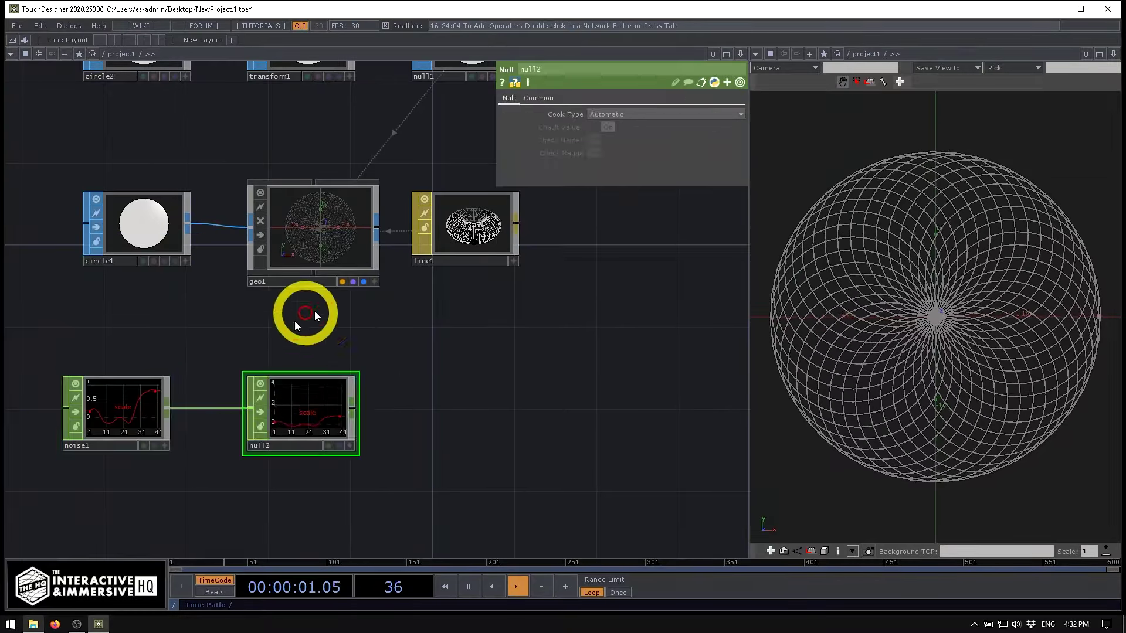
Assign null2 as the Scale OP in geo1's instancing settings.
{"action": "left_click", "coordinate": [137, 413]}
{"action": "left_click", "coordinate": [323, 282]}
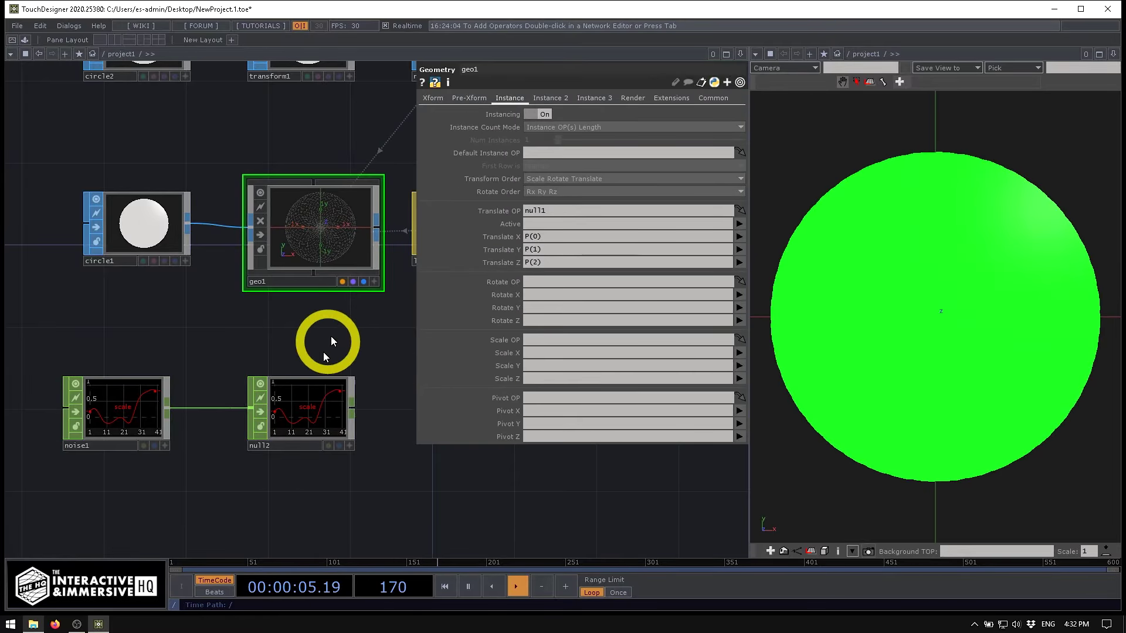
{"action": "left_click_drag", "start_coordinate": [294, 423], "coordinate": [554, 346]}
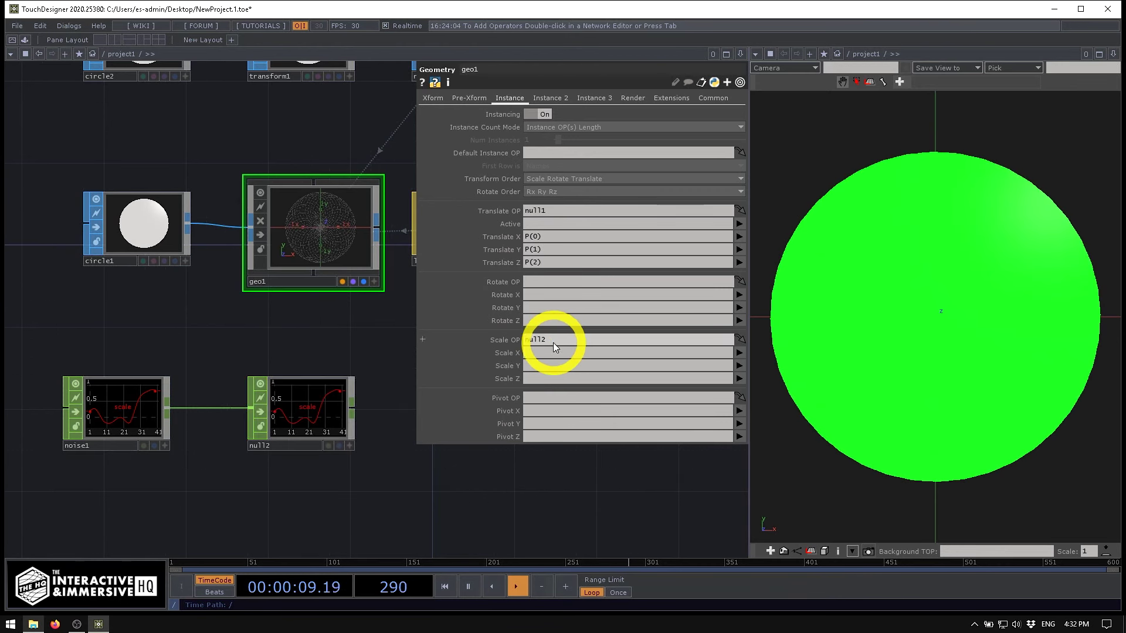
Map the scale channel to geo1's instance Scale X, Y and Z, and show the geometry viewer in wireframe.
{"action": "left_click", "coordinate": [739, 353]}
{"action": "left_click", "coordinate": [742, 365]}
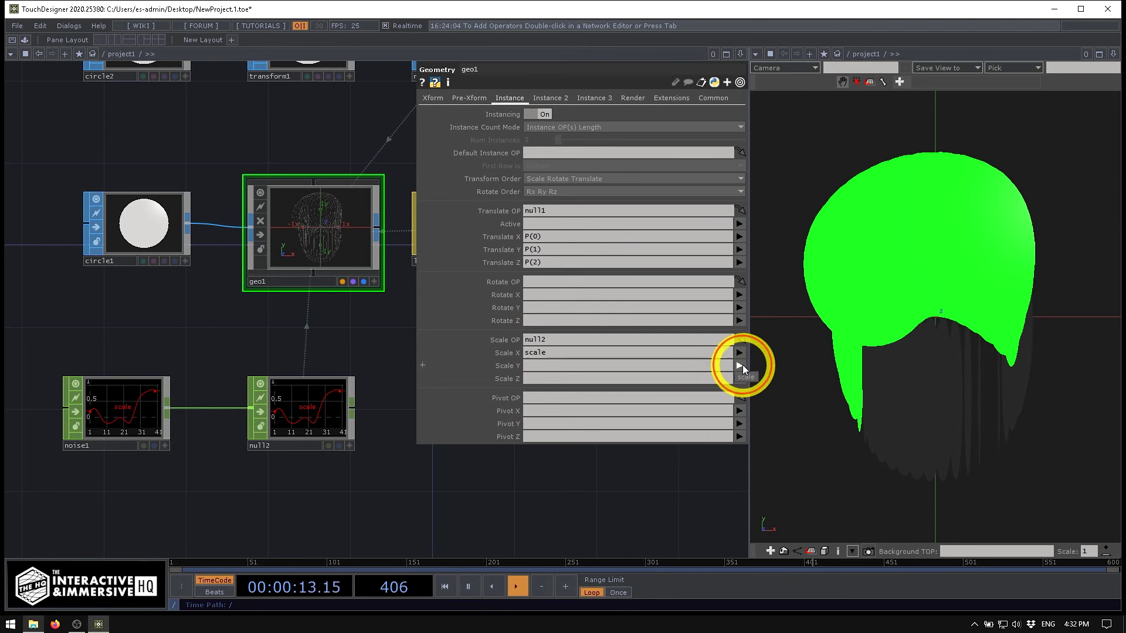
{"action": "left_click", "coordinate": [739, 365]}
{"action": "left_click", "coordinate": [741, 378]}
{"action": "left_click", "coordinate": [739, 379]}
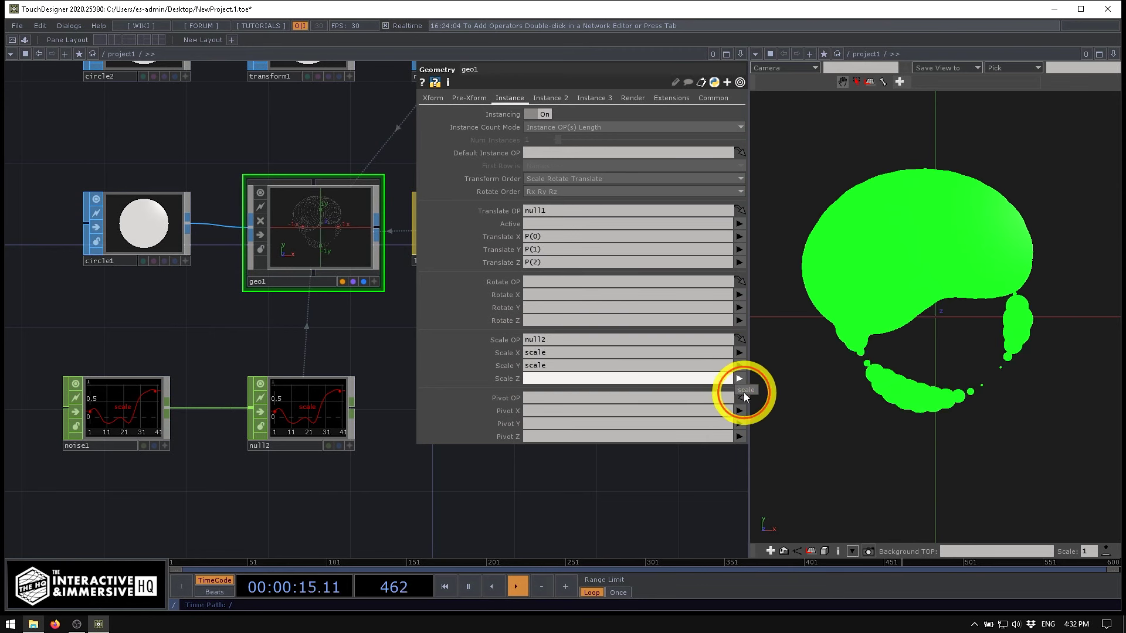
{"action": "left_click", "coordinate": [744, 393]}
{"action": "key", "text": "w"}
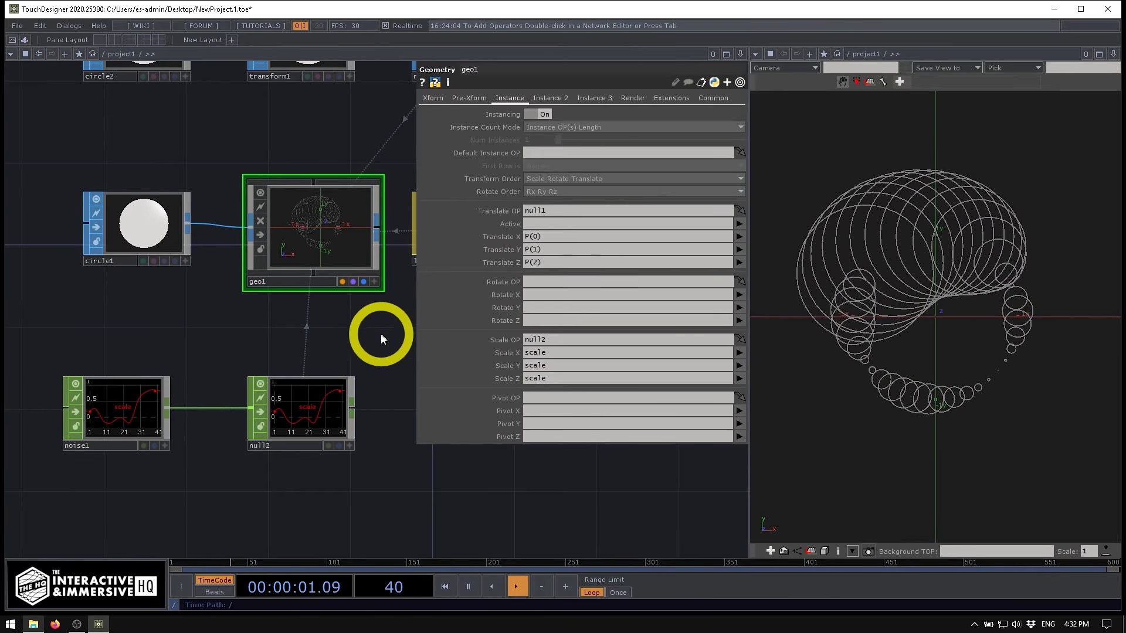
Make room beside noise1 and insert a Math CHOP on the wire between noise1 and null2.
{"action": "left_click_drag", "start_coordinate": [255, 346], "coordinate": [296, 339]}
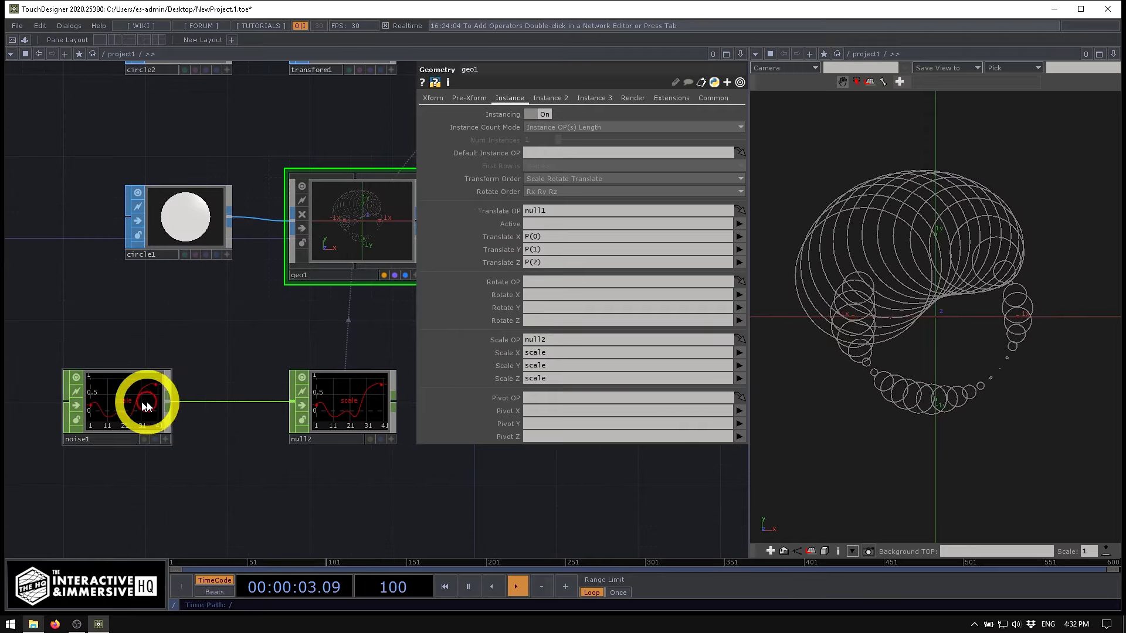
{"action": "scroll", "coordinate": [184, 407], "scroll_direction": "up", "scroll_amount": 5}
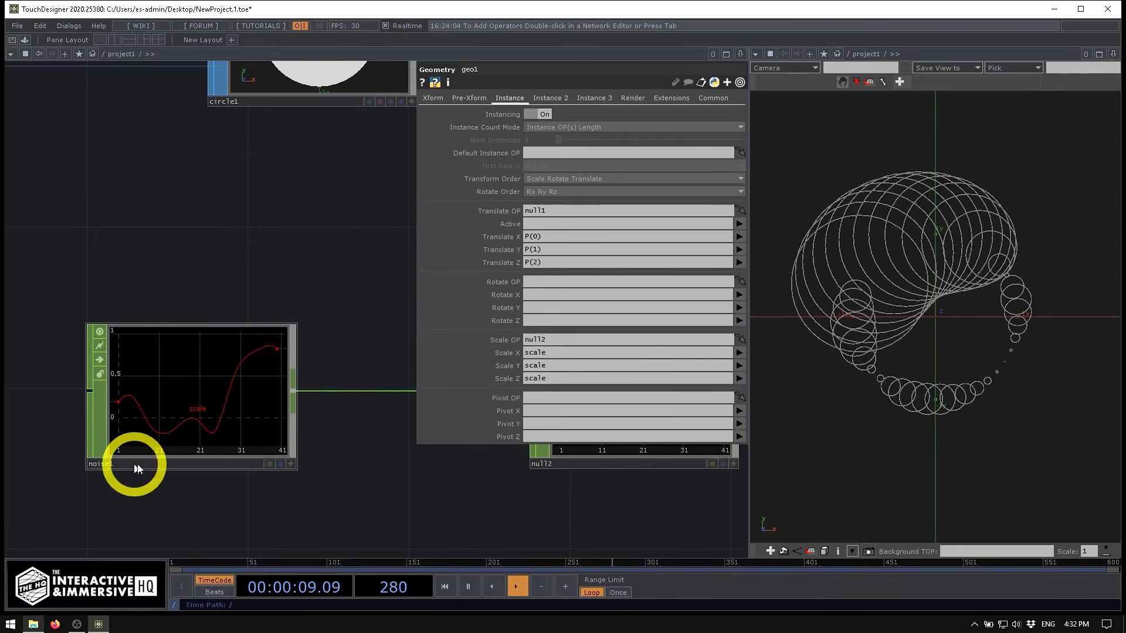
{"action": "scroll", "coordinate": [227, 432], "scroll_direction": "down", "scroll_amount": 5}
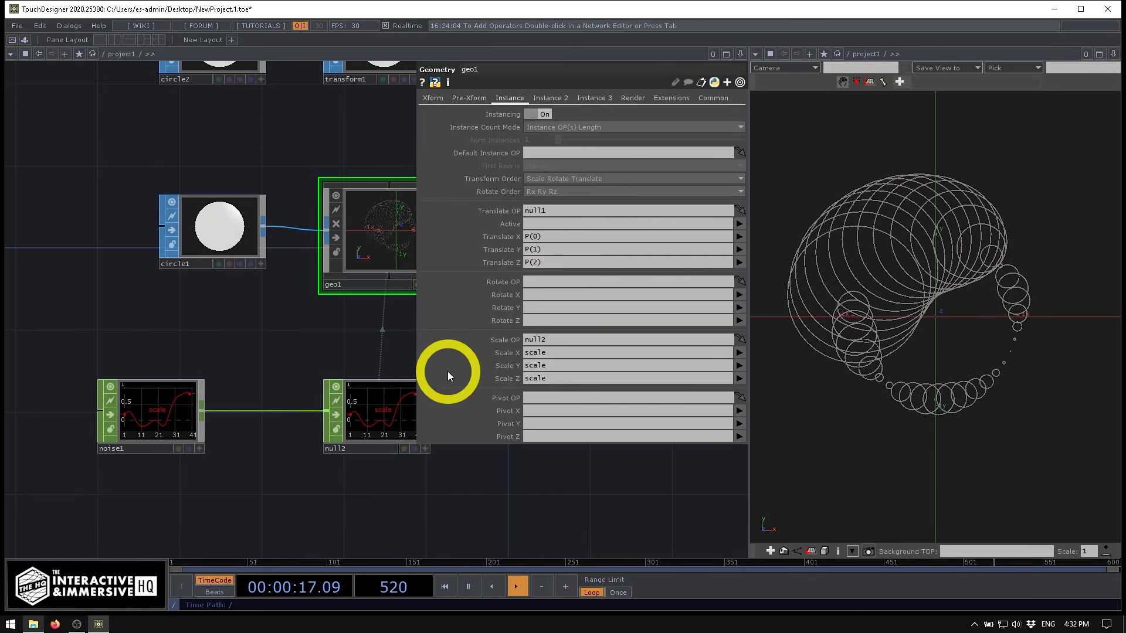
{"action": "left_click_drag", "start_coordinate": [166, 415], "coordinate": [125, 414]}
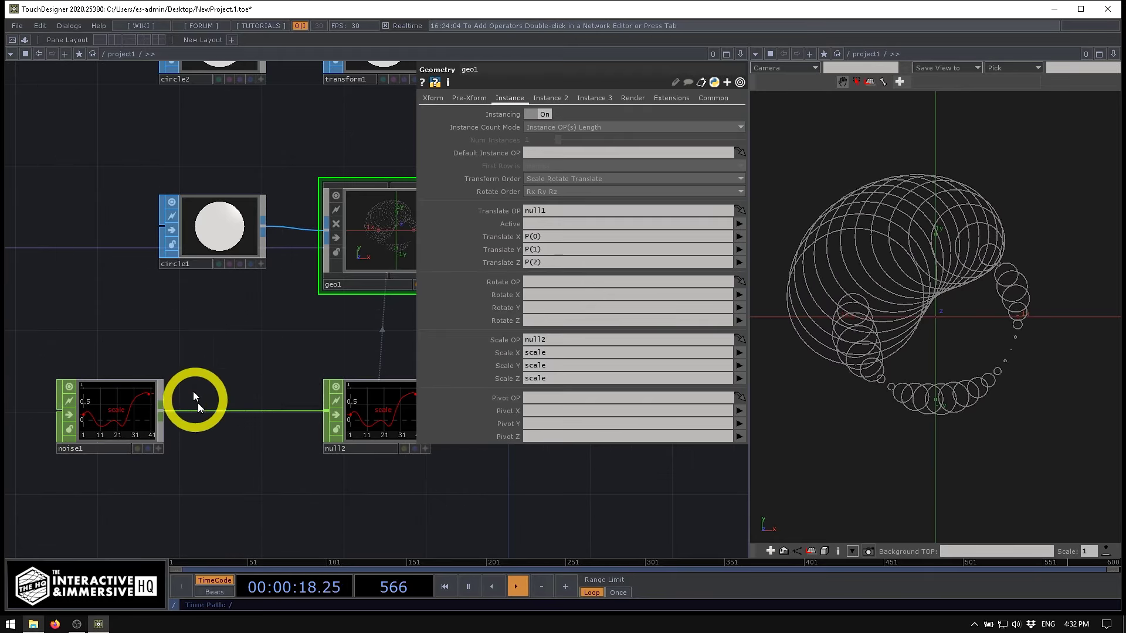
{"action": "right_click", "coordinate": [230, 410]}
{"action": "left_click", "coordinate": [246, 399]}
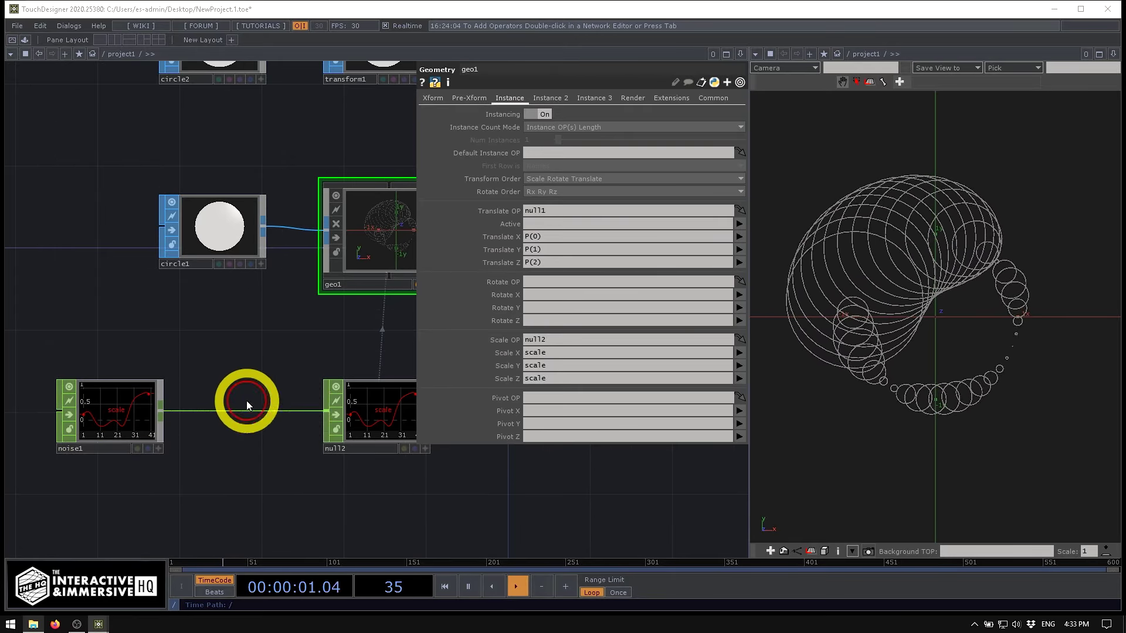
{"action": "type", "text": "mat"}
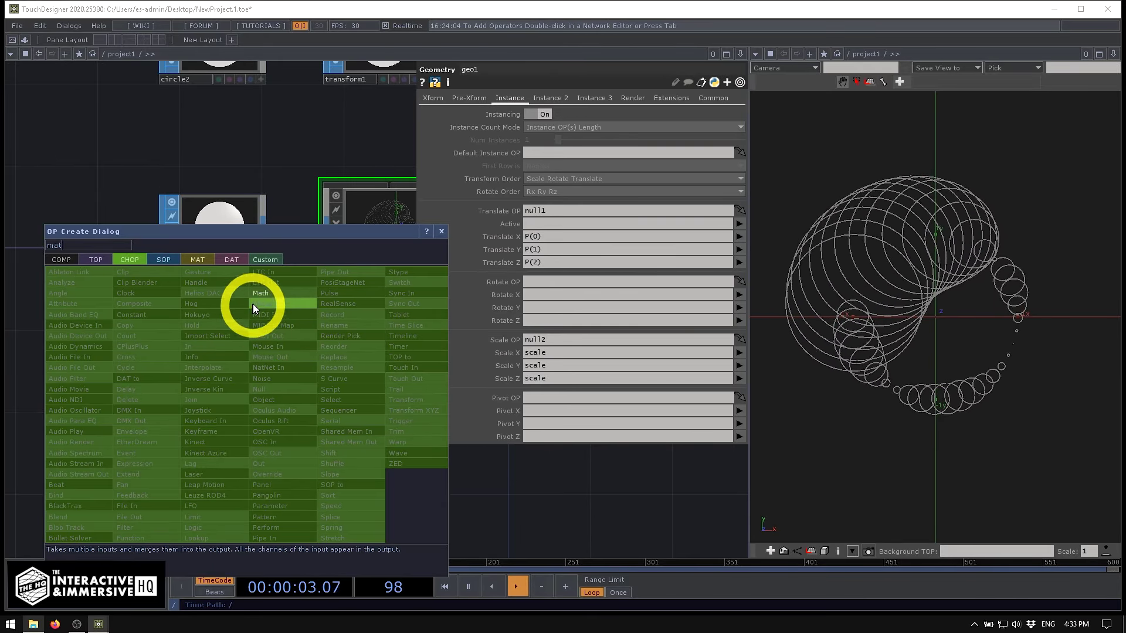
{"action": "left_click", "coordinate": [262, 296]}
{"action": "left_click", "coordinate": [260, 416]}
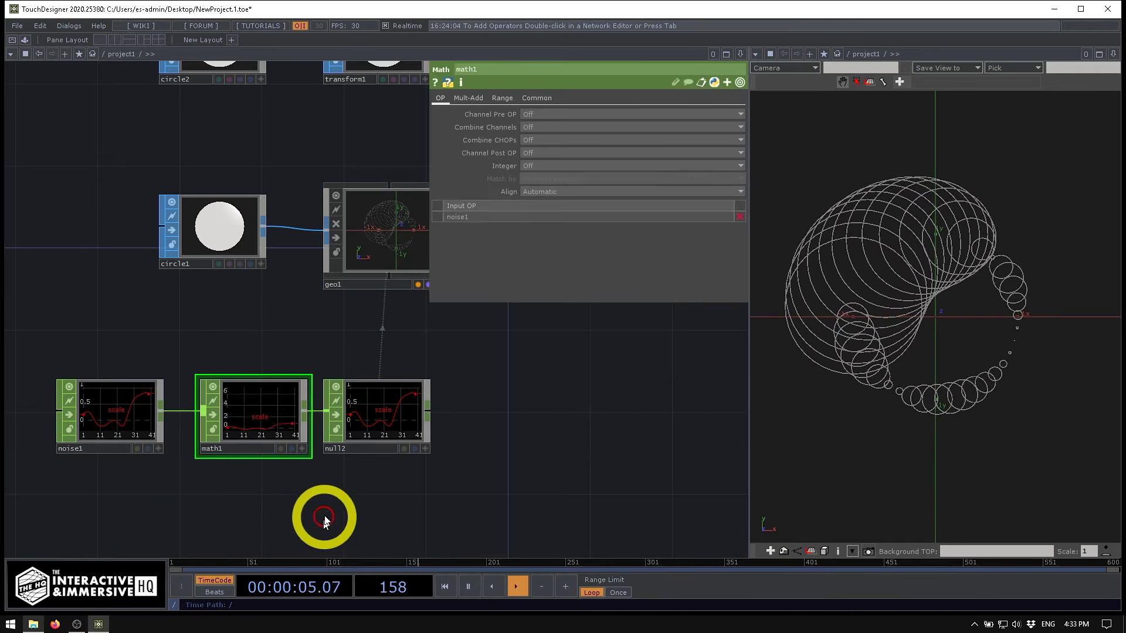
Set the lower limit of math1's From Range to -1.
{"action": "left_click", "coordinate": [494, 97]}
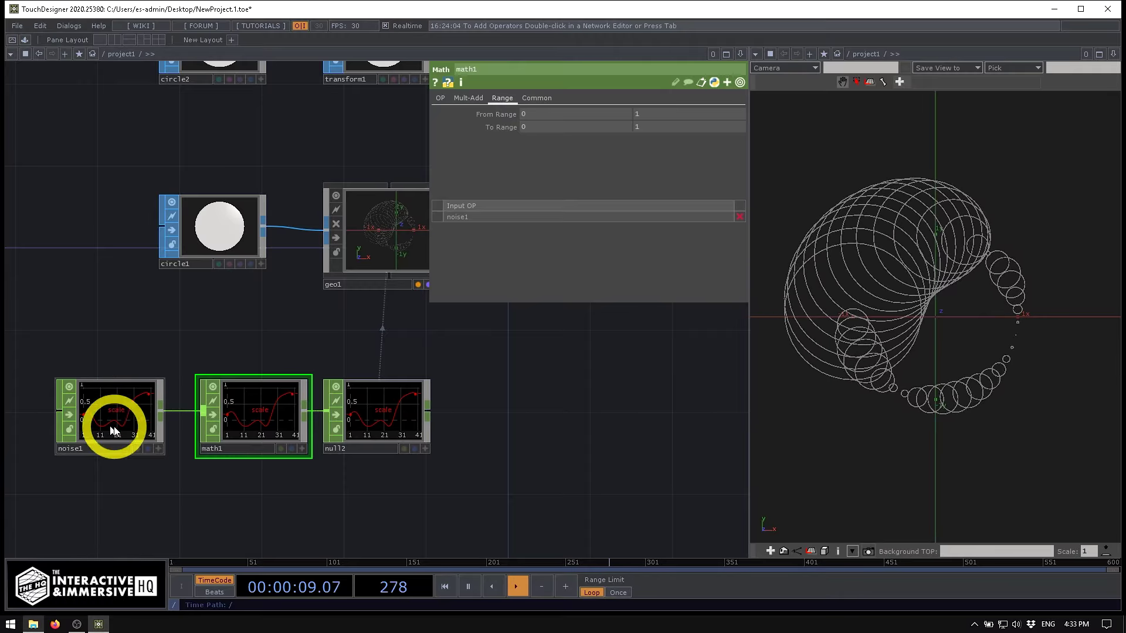
{"action": "left_click", "coordinate": [539, 115]}
{"action": "type", "text": "-1"}
{"action": "key", "text": "Return"}
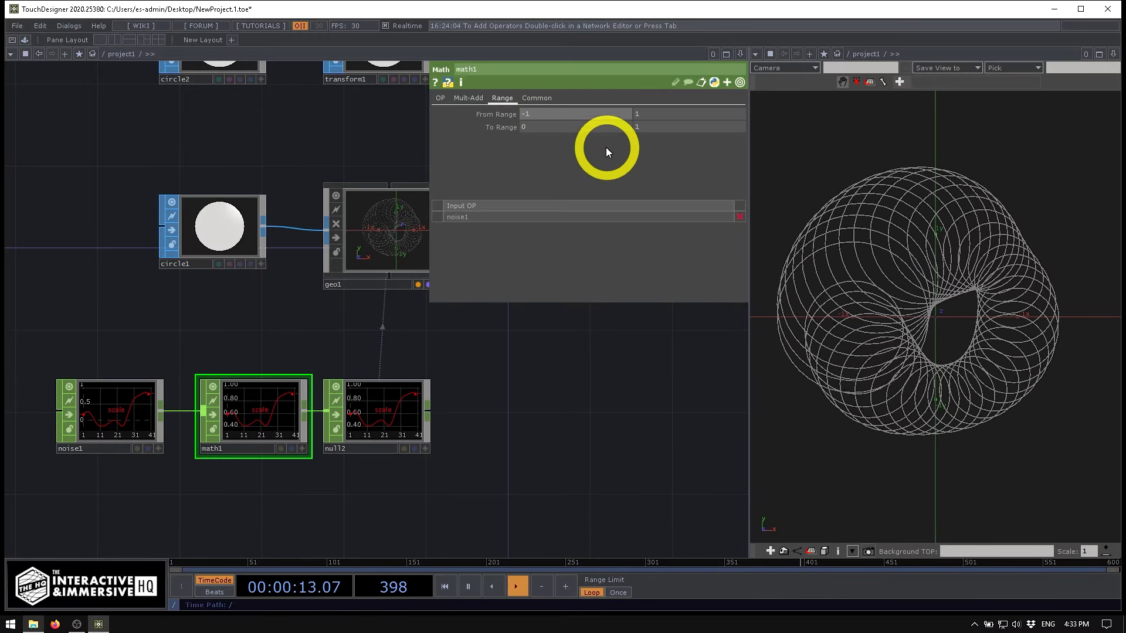
Try a To Range of 0.2 to 1 on math1, testing an upper limit of 1.44 along the way.
{"action": "middle_click_drag", "start_coordinate": [541, 133], "coordinate": [296, 138]}
{"action": "middle_click_drag", "start_coordinate": [719, 126], "coordinate": [1121, 97]}
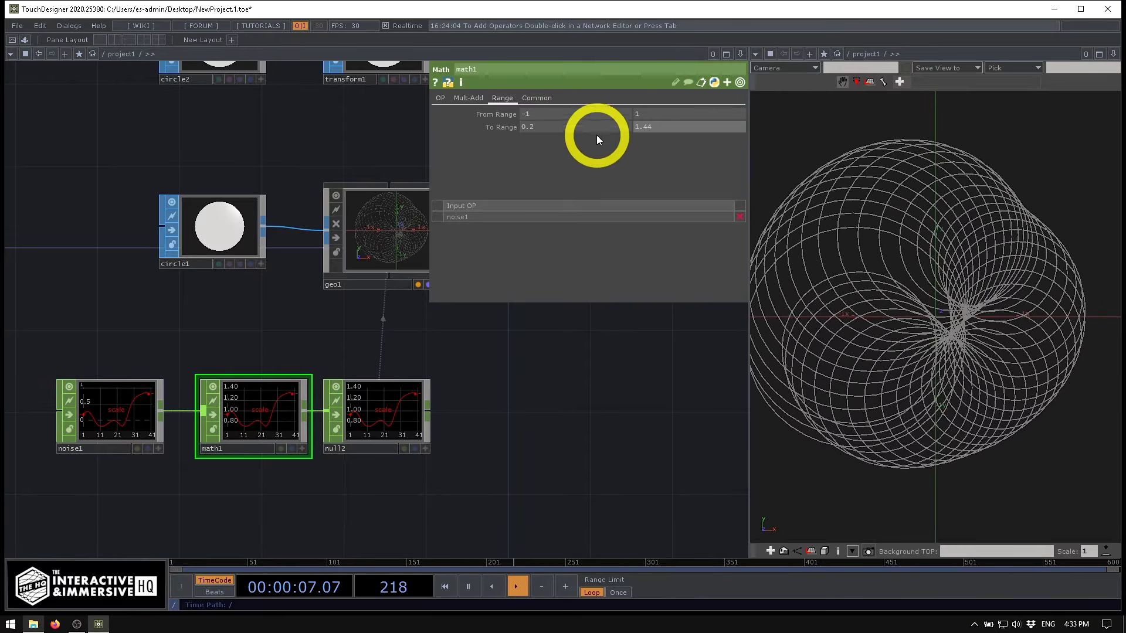
{"action": "type", "text": "1"}
{"action": "key", "text": "Return"}
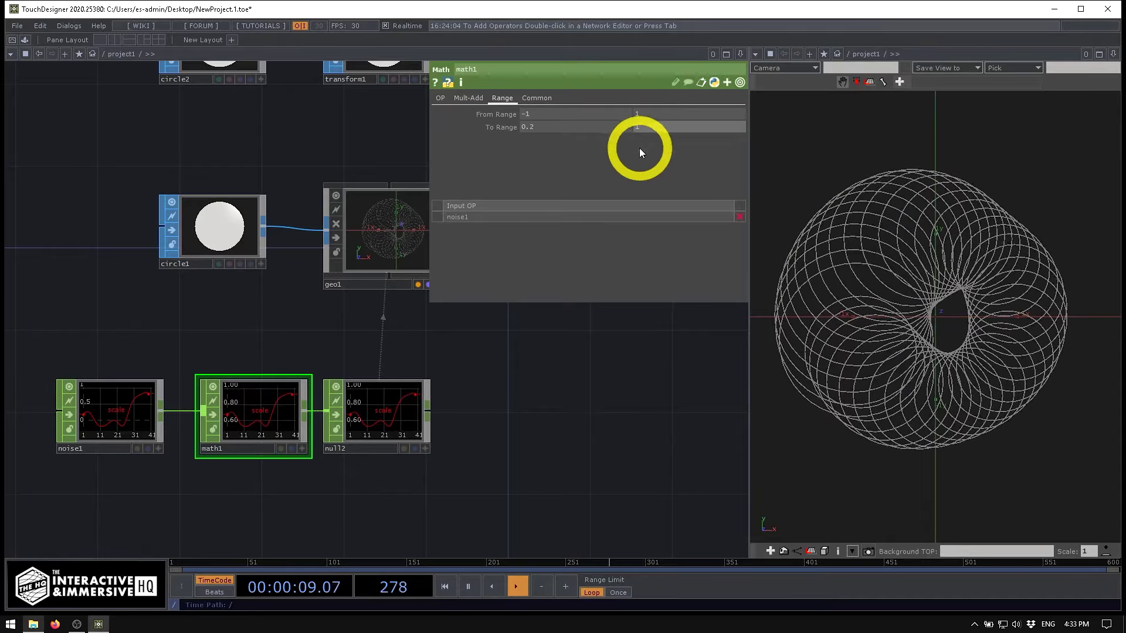
Set math1's To Range to 0.5 and 1.5.
{"action": "left_click", "coordinate": [595, 130]}
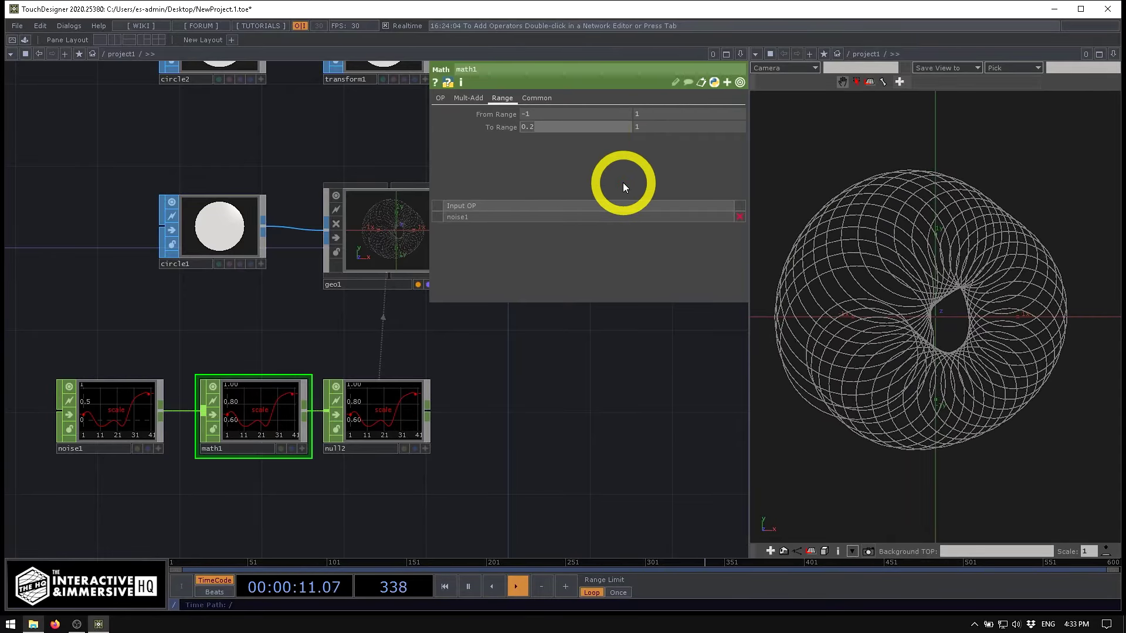
{"action": "type", "text": "0.5"}
{"action": "key", "text": "Tab"}
{"action": "type", "text": "1.5"}
{"action": "key", "text": "Return"}
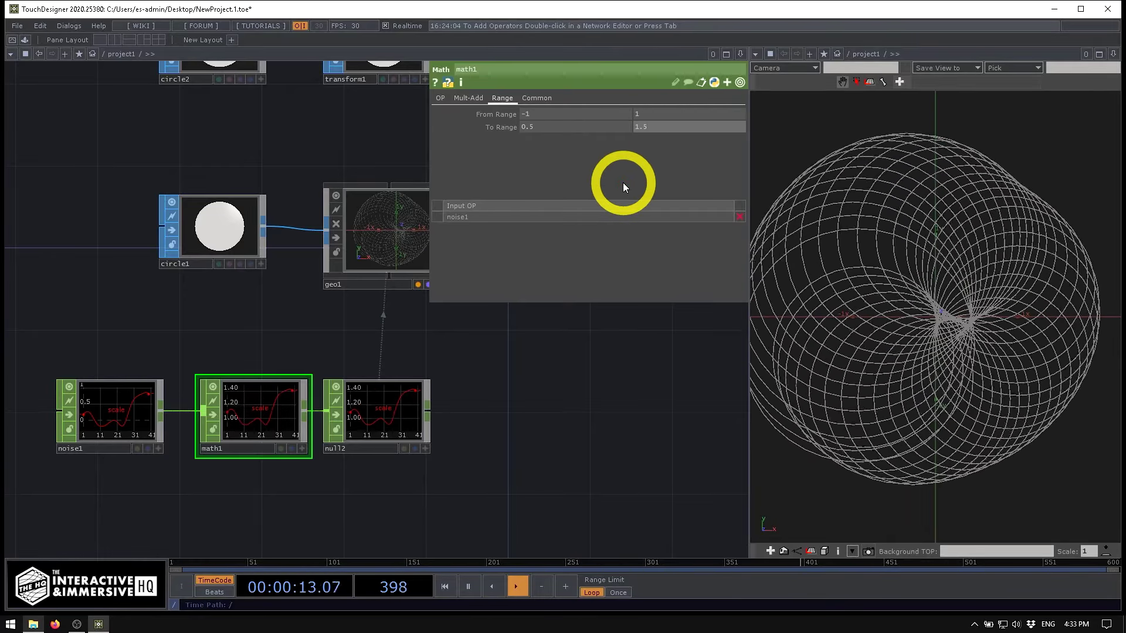
Lower the upper limit of math1's To Range, trying 1.3 and settling on 1.25.
{"action": "left_click", "coordinate": [647, 130]}
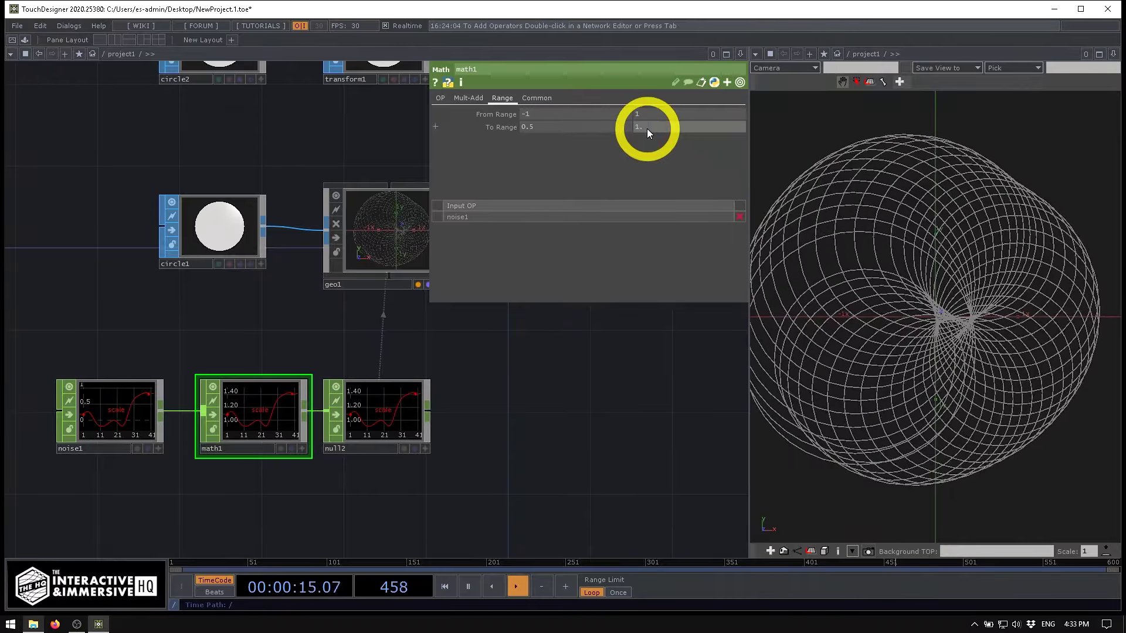
{"action": "type", "text": "3"}
{"action": "key", "text": "Return"}
{"action": "left_click", "coordinate": [647, 131]}
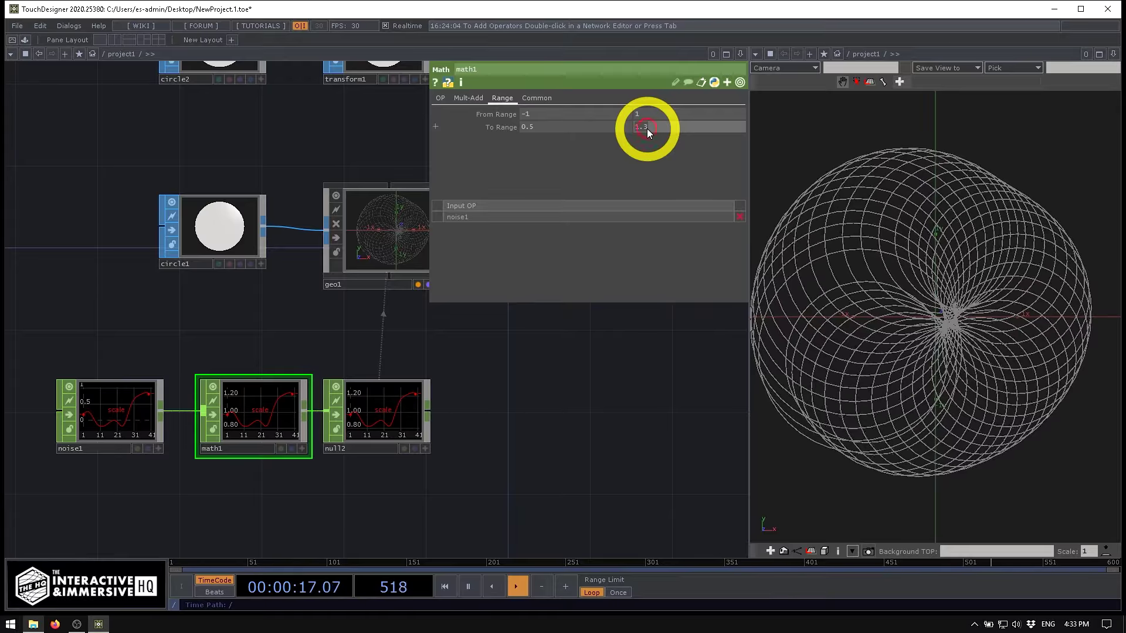
{"action": "type", "text": "1.25"}
{"action": "key", "text": "Return"}
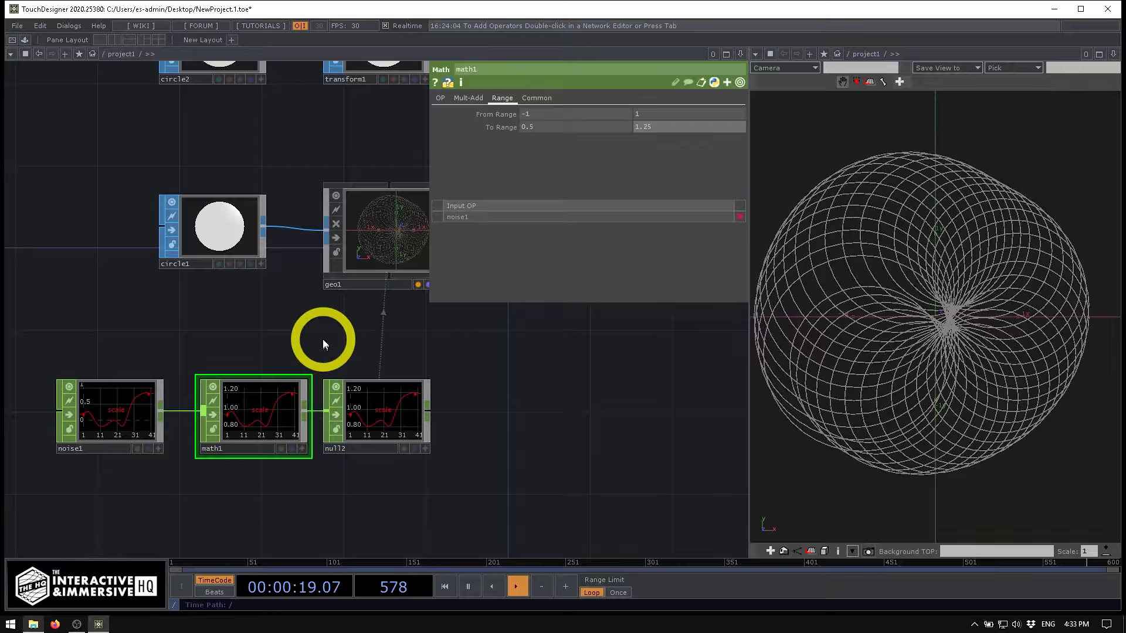
Try a Period of 1.67 and a Roughness of 1 on noise1, and restore both parameters to their defaults.
{"action": "left_click_drag", "start_coordinate": [113, 315], "coordinate": [174, 272]}
{"action": "left_click", "coordinate": [191, 364]}
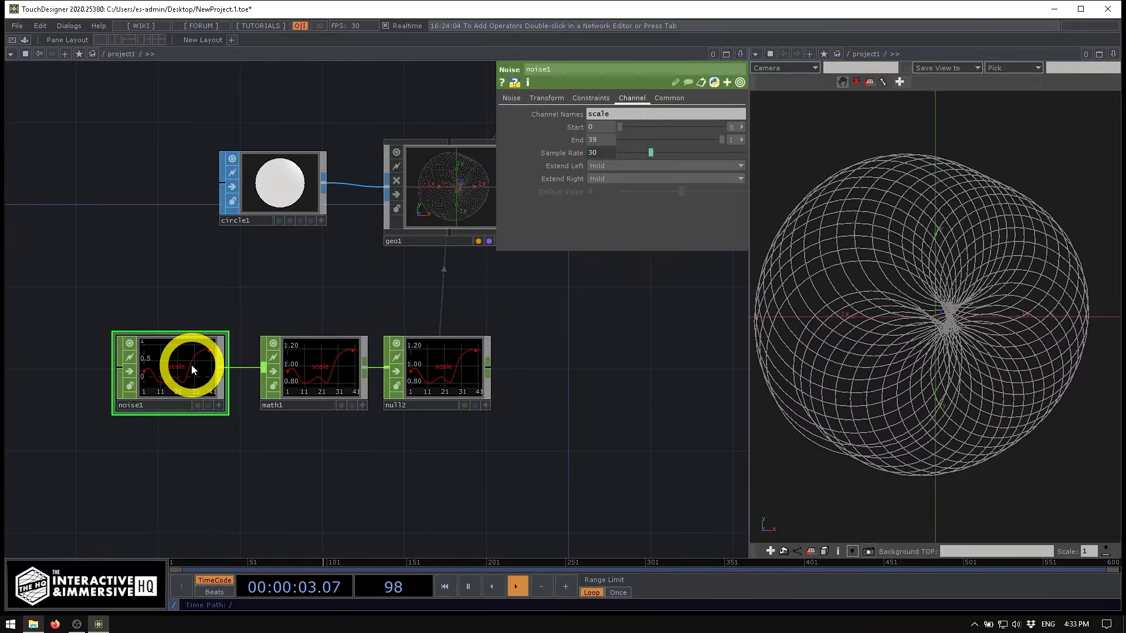
{"action": "left_click", "coordinate": [190, 376]}
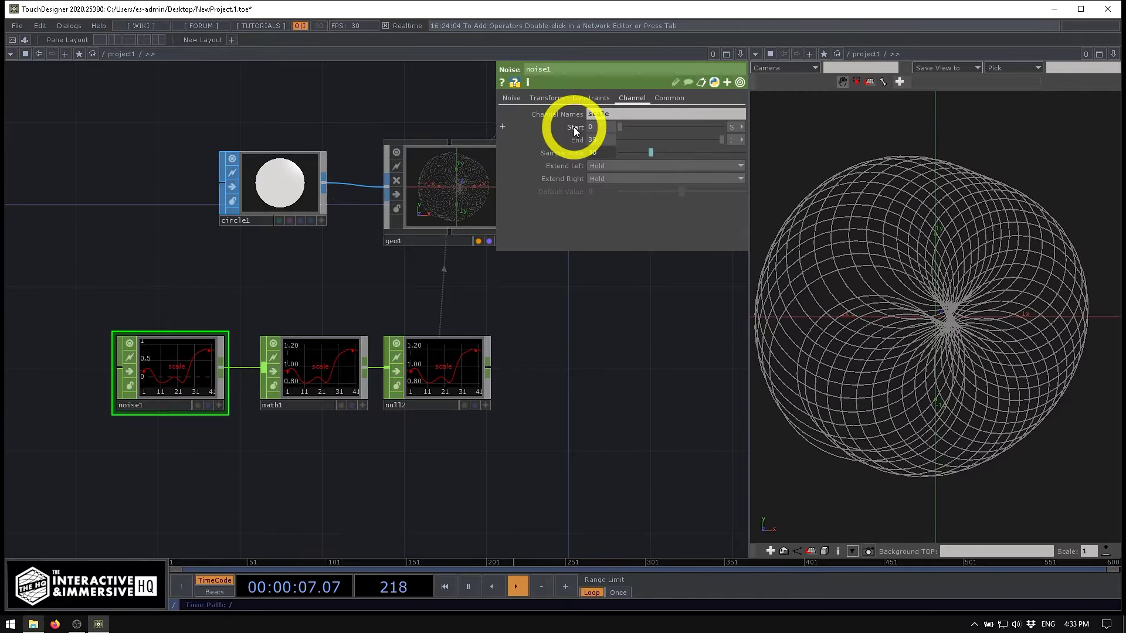
{"action": "left_click", "coordinate": [522, 99]}
{"action": "mouse_move", "coordinate": [631, 139]}
{"action": "left_mouse_down"}
{"action": "mouse_move", "coordinate": [710, 140]}
{"action": "mouse_move", "coordinate": [605, 129]}
{"action": "mouse_move", "coordinate": [677, 132]}
{"action": "mouse_move", "coordinate": [623, 129]}
{"action": "left_mouse_up"}
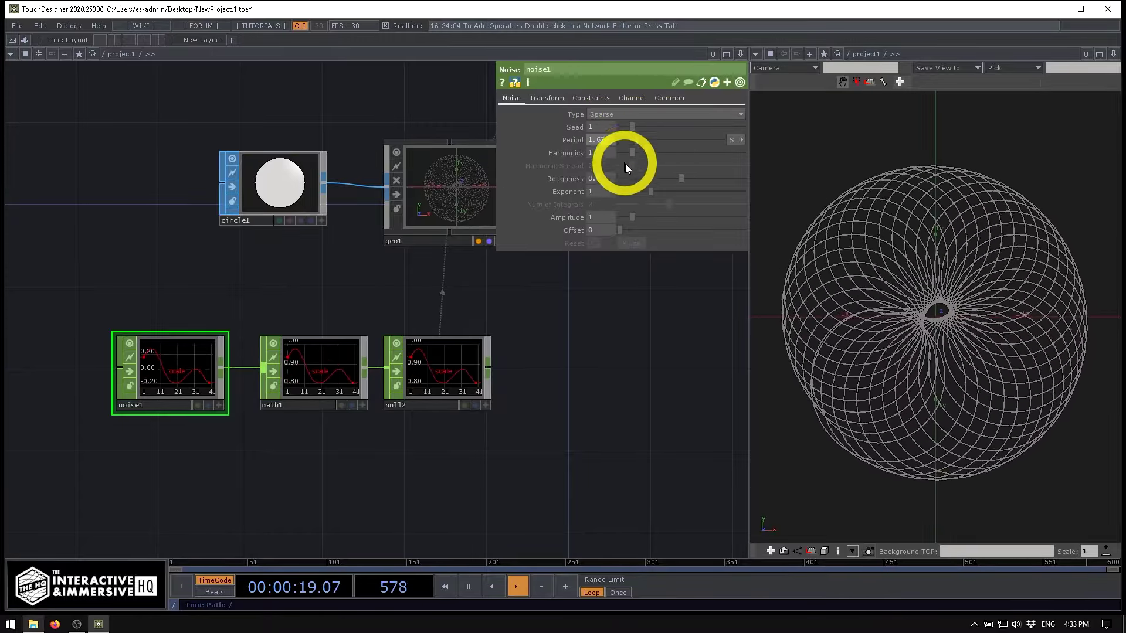
{"action": "left_click_drag", "start_coordinate": [682, 176], "coordinate": [743, 181]}
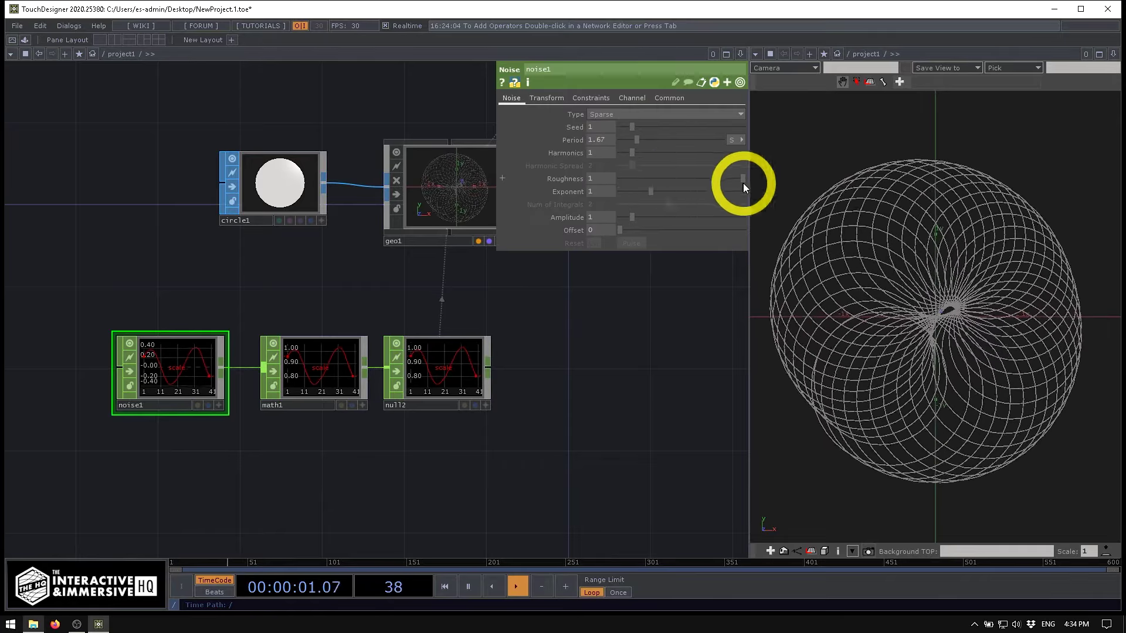
{"action": "left_click_drag", "start_coordinate": [642, 190], "coordinate": [604, 142]}
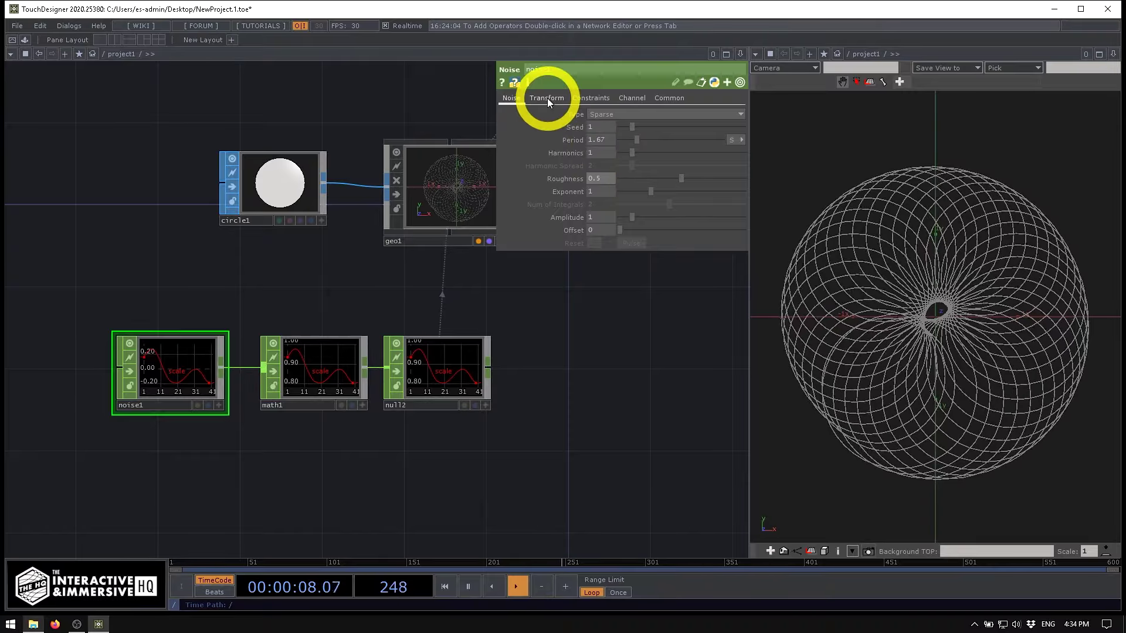
{"action": "right_click", "coordinate": [599, 141]}
{"action": "left_click", "coordinate": [581, 200]}
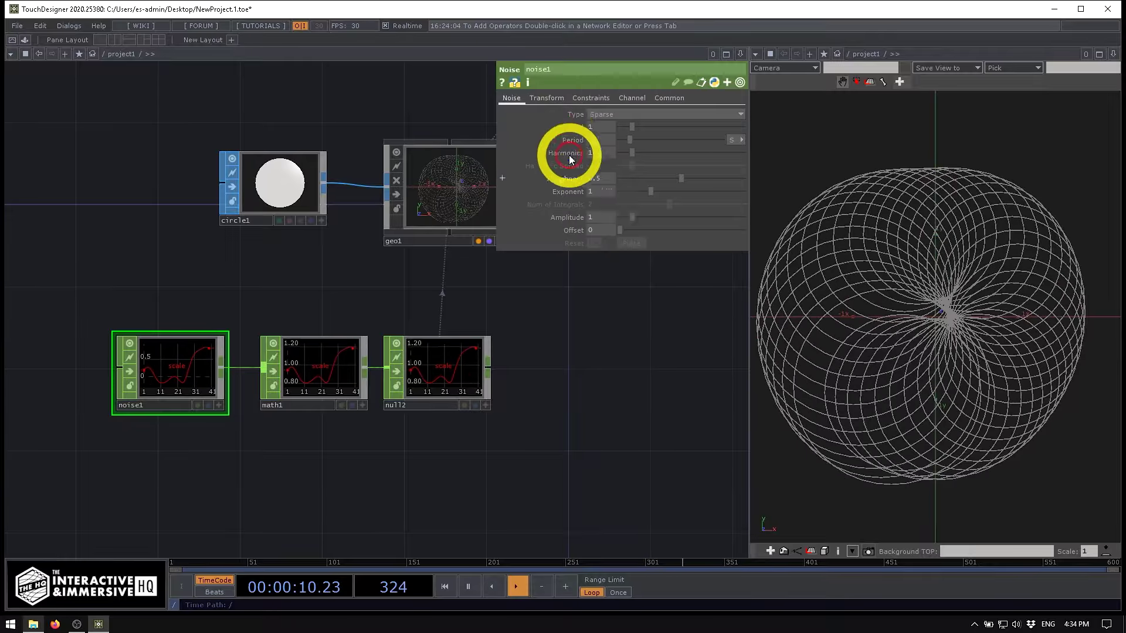
Scrub noise1's Z translation up to about 35.1 to preview movement through the noise.
{"action": "left_click", "coordinate": [542, 98]}
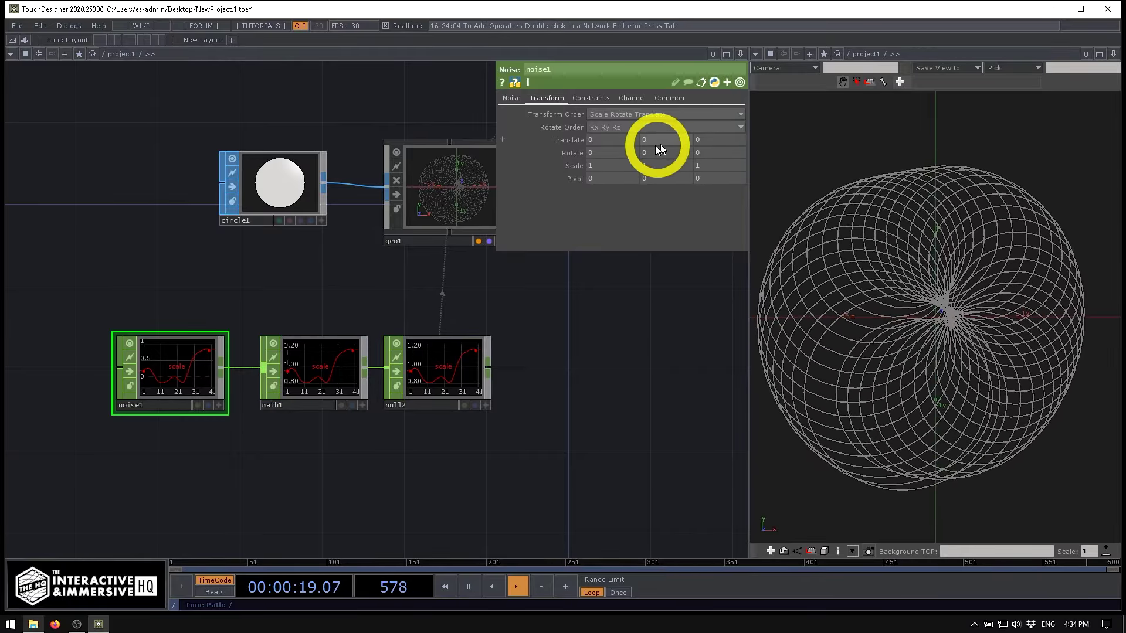
{"action": "middle_click_drag", "start_coordinate": [708, 140], "coordinate": [1124, 214]}
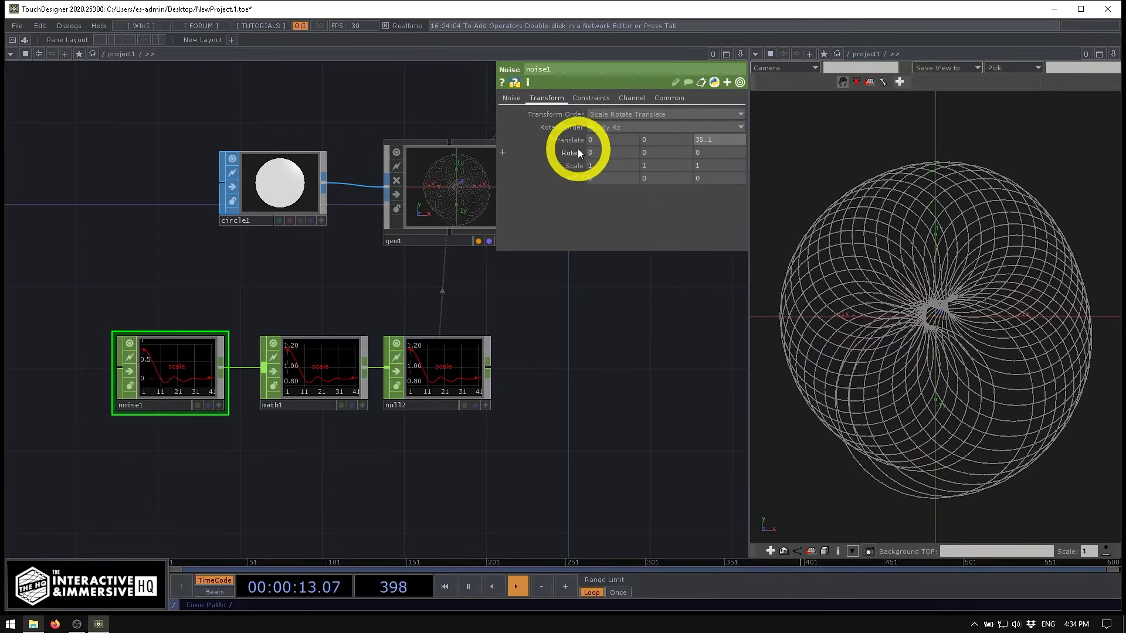
{"action": "left_click_drag", "start_coordinate": [536, 360], "coordinate": [478, 339]}
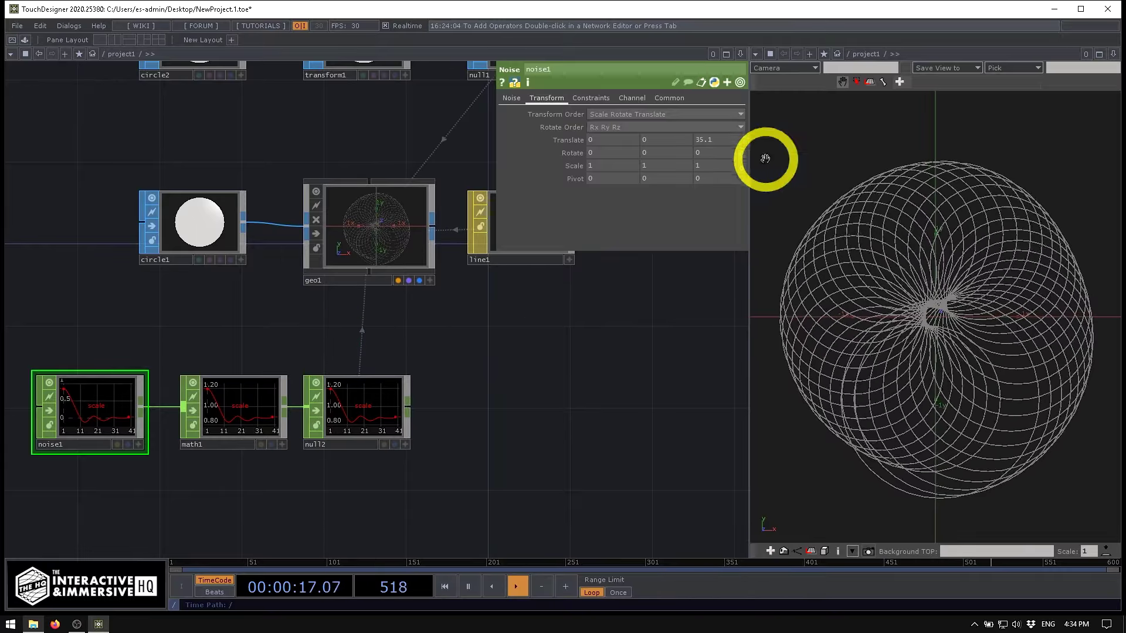
Drive noise1's Z translation with the expression absTime.seconds.
{"action": "left_click", "coordinate": [564, 139]}
{"action": "left_click", "coordinate": [599, 177]}
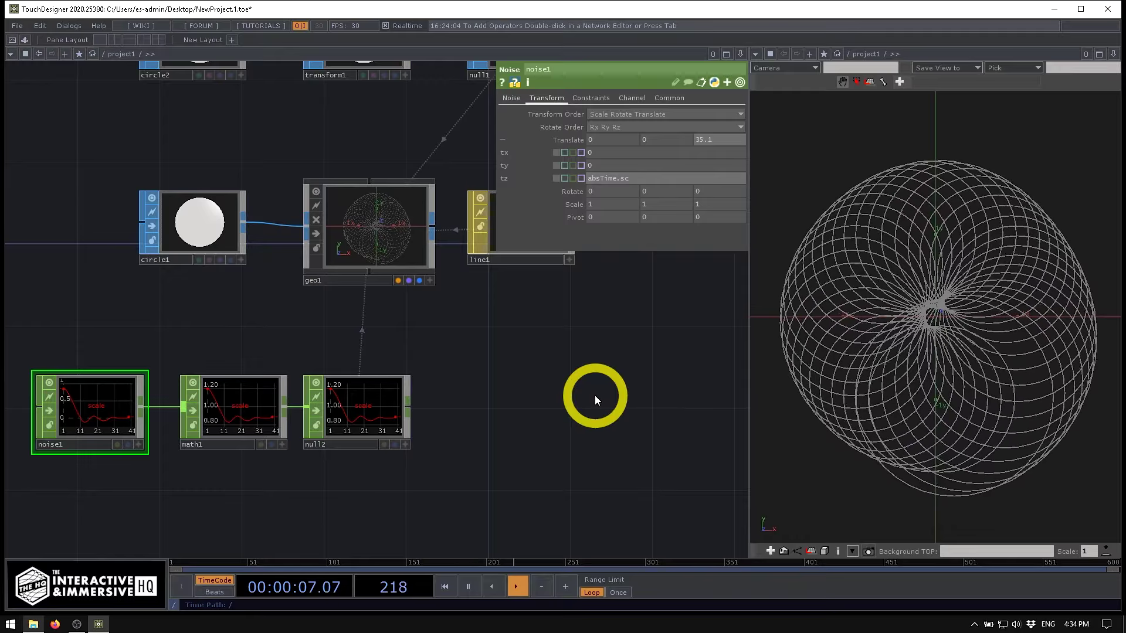
{"action": "type", "text": "absTime.seconds"}
{"action": "key", "text": "Return"}
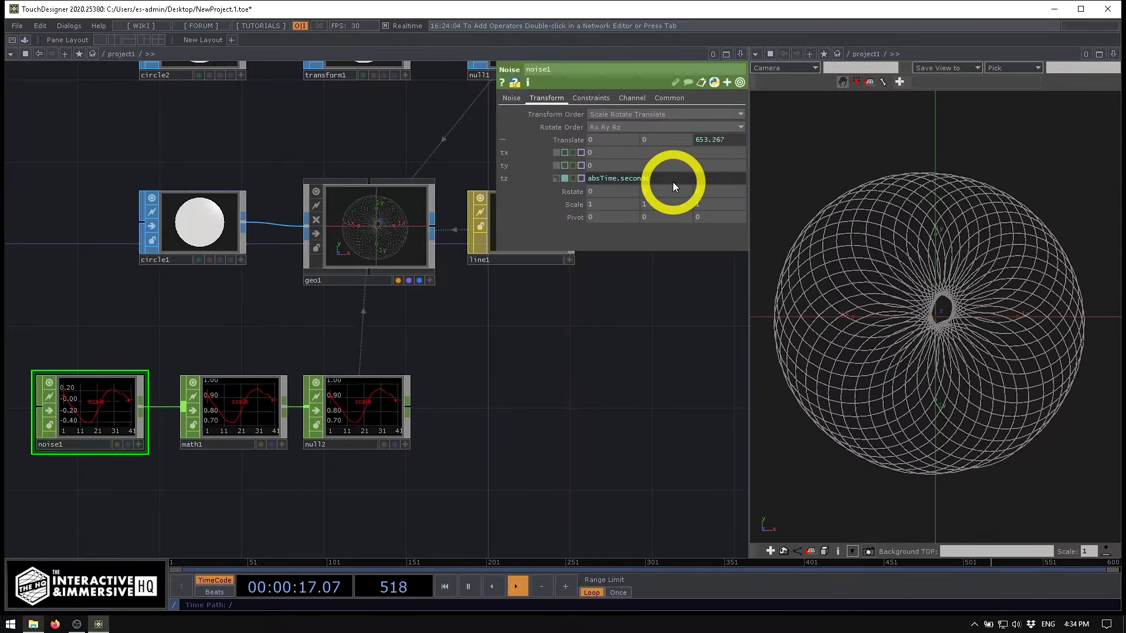
Multiply noise1's Z translation expression by a speed factor, trying 10 and settling on absTime.seconds * 3.
{"action": "type", "text": "*"}
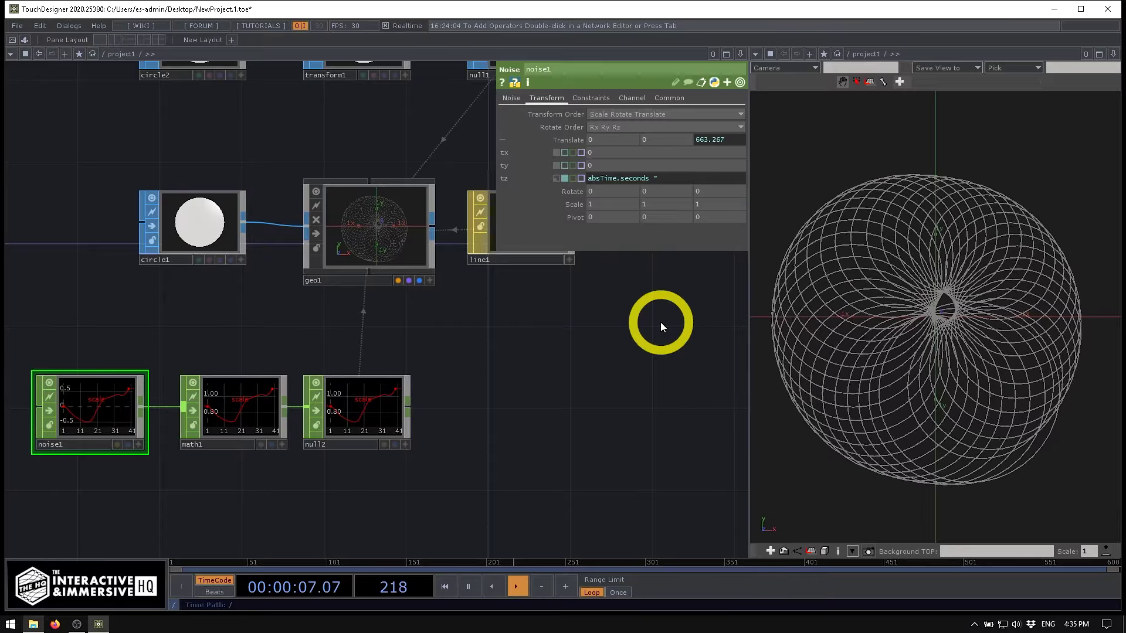
{"action": "type", "text": "0."}
{"action": "type", "text": "10"}
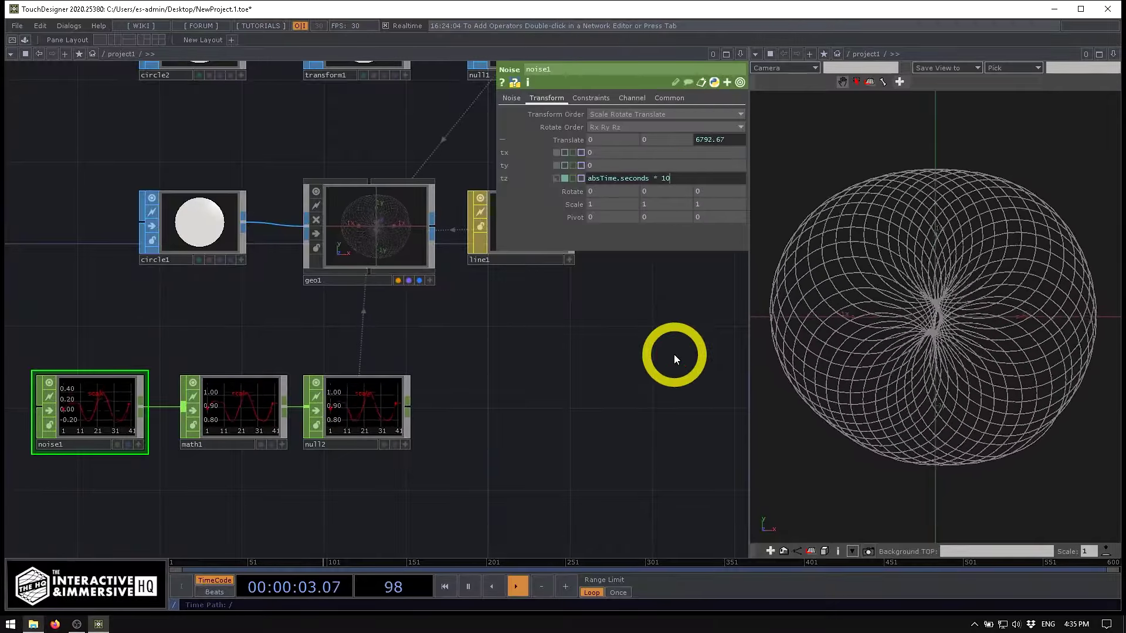
{"action": "left_click", "coordinate": [662, 345]}
{"action": "key", "text": "BackSpace"}
{"action": "key", "text": "BackSpace"}
{"action": "type", "text": "3"}
{"action": "key", "text": "Return"}
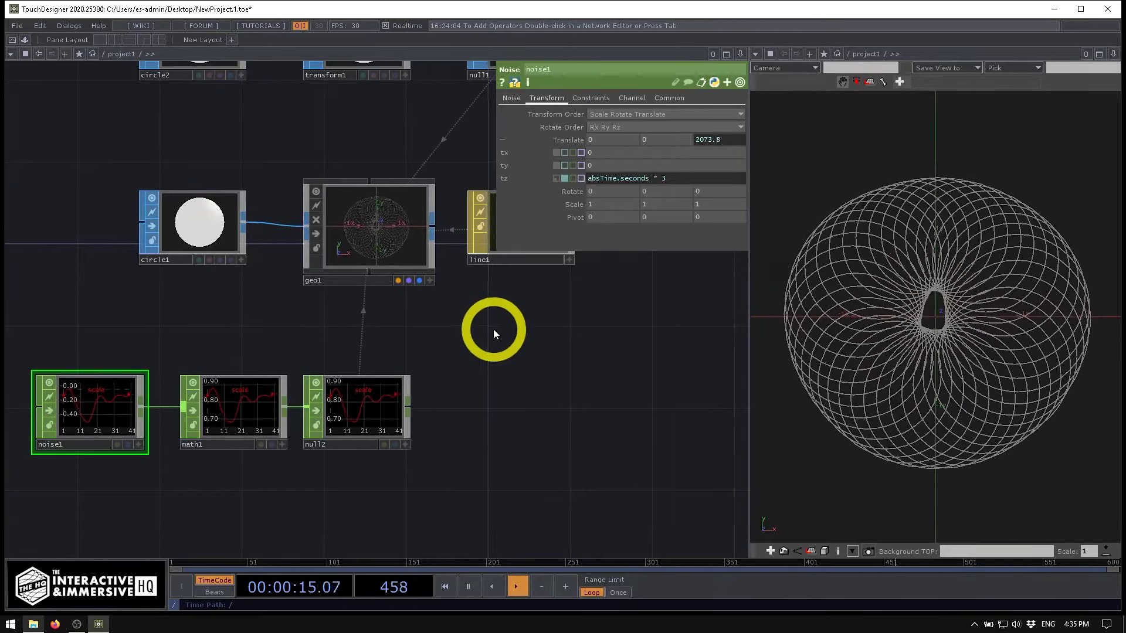
Review the whole network and inspect the parameters of circle1 and circle2.
{"action": "left_click_drag", "start_coordinate": [496, 347], "coordinate": [469, 413]}
{"action": "scroll", "coordinate": [469, 413], "scroll_direction": "down", "scroll_amount": 3}
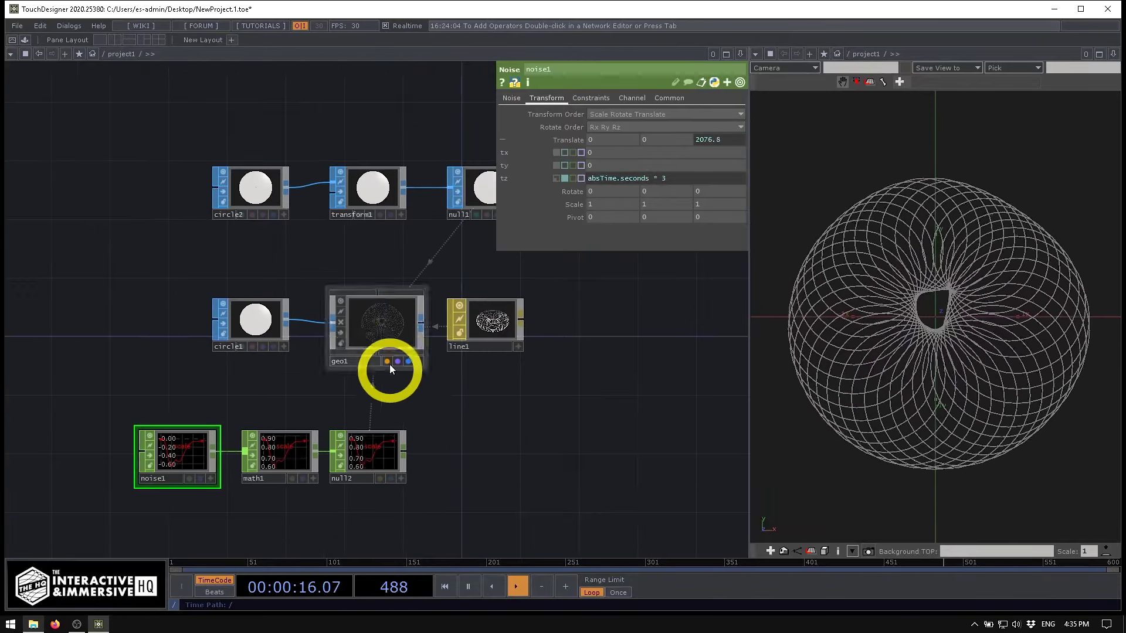
{"action": "left_click", "coordinate": [257, 321]}
{"action": "left_click", "coordinate": [256, 188]}
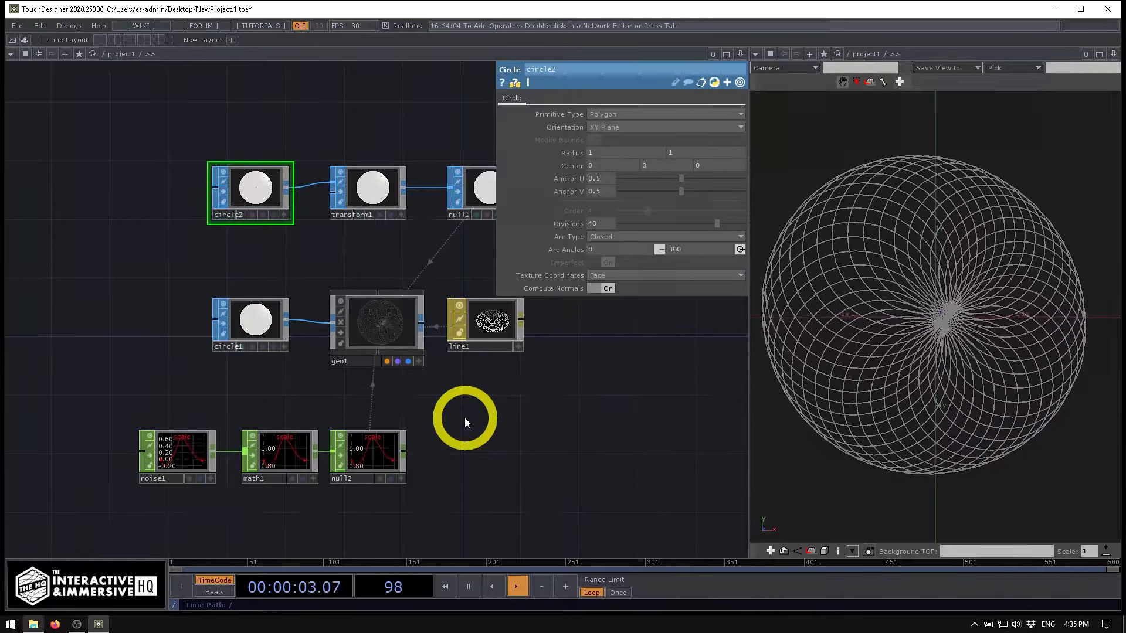
Examine geo1's instancing and transform parameters for other attributes that could be animated.
{"action": "left_click_drag", "start_coordinate": [447, 442], "coordinate": [456, 339]}
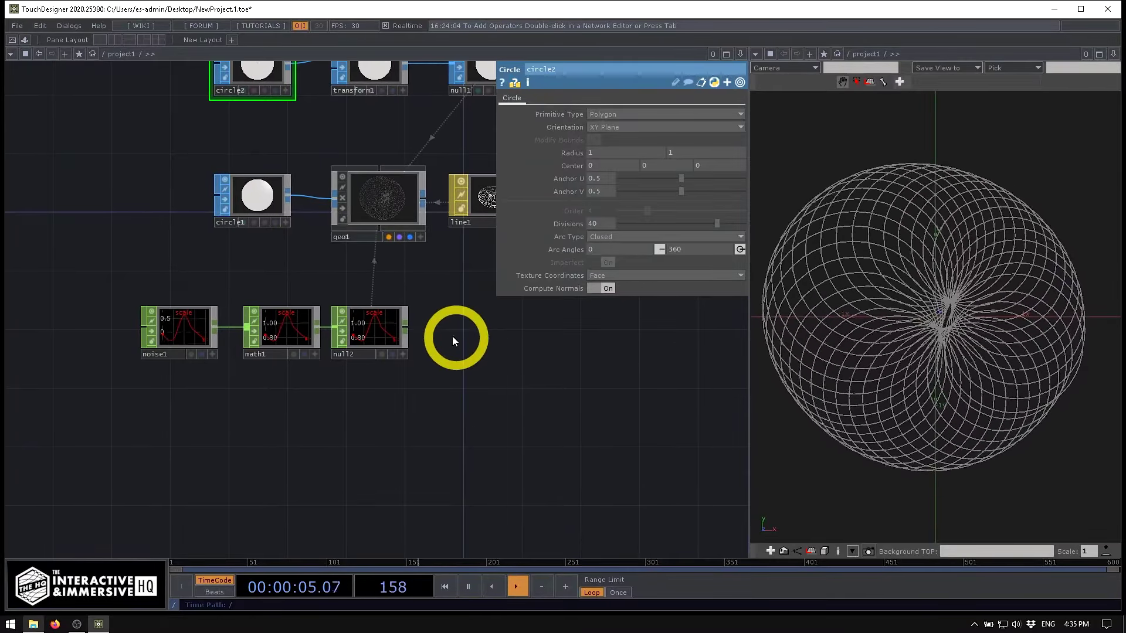
{"action": "left_click", "coordinate": [402, 201]}
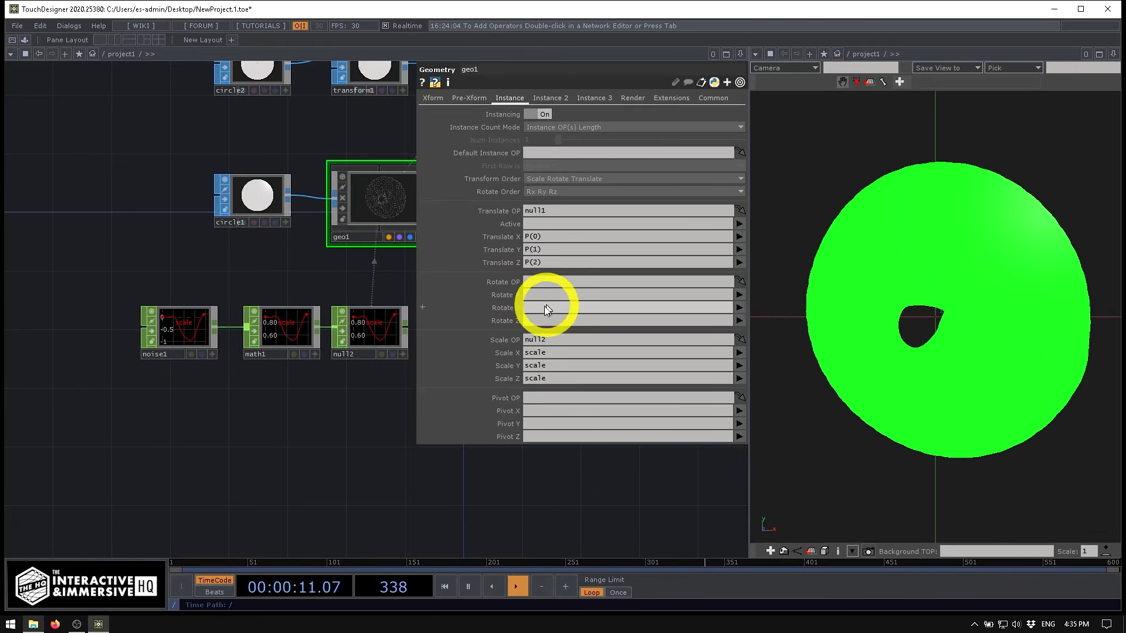
{"action": "left_click", "coordinate": [545, 100]}
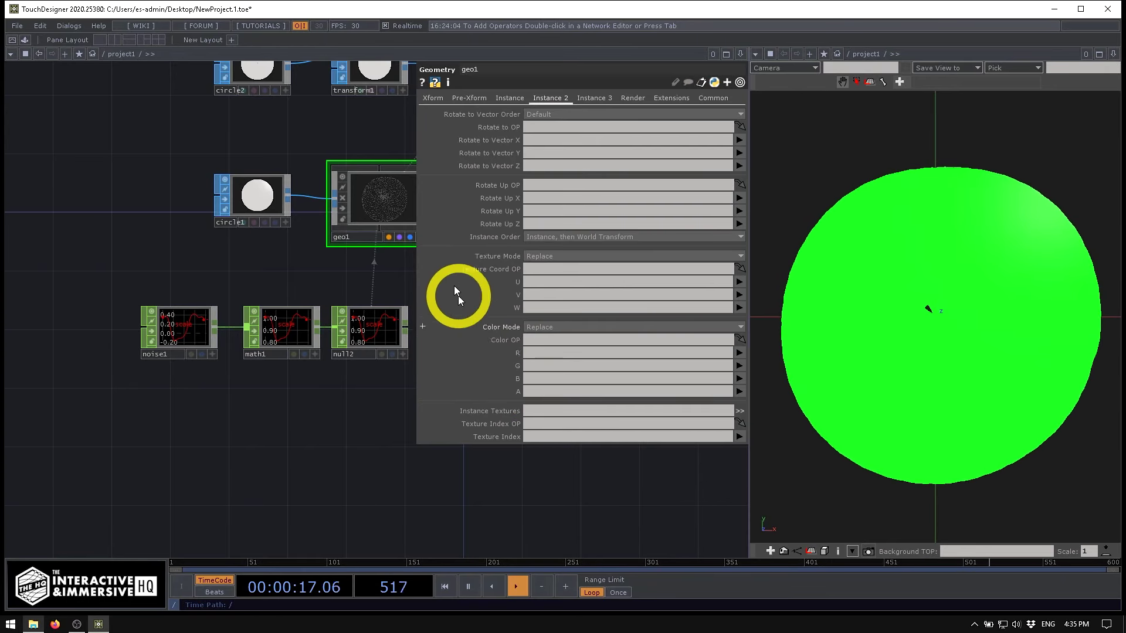
{"action": "left_click", "coordinate": [435, 98]}
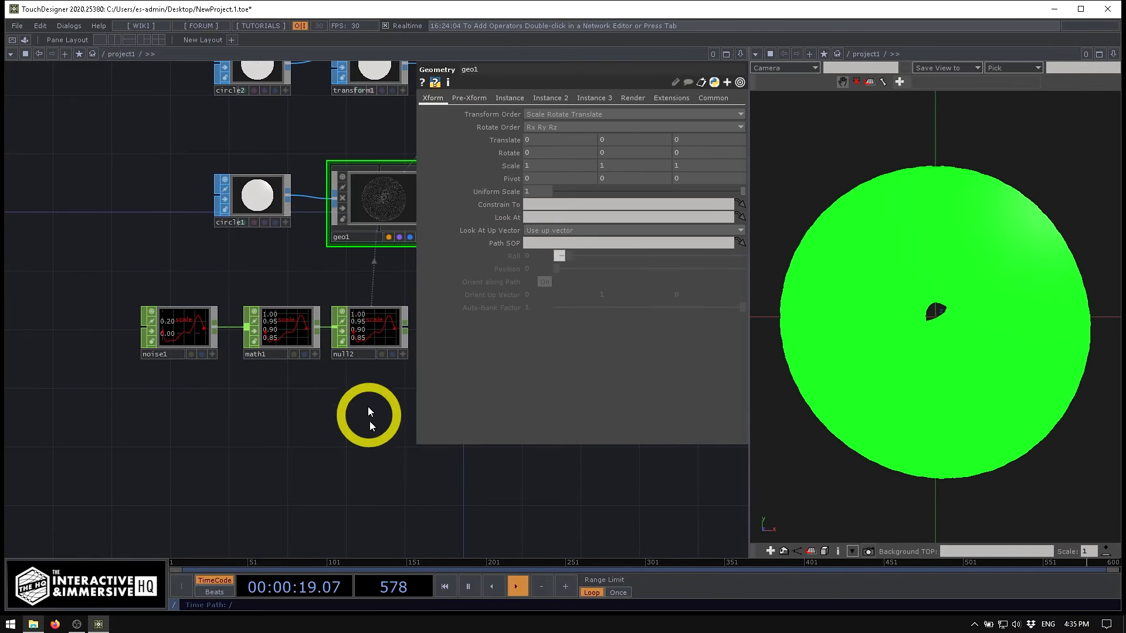
{"action": "left_click_drag", "start_coordinate": [285, 458], "coordinate": [262, 473]}
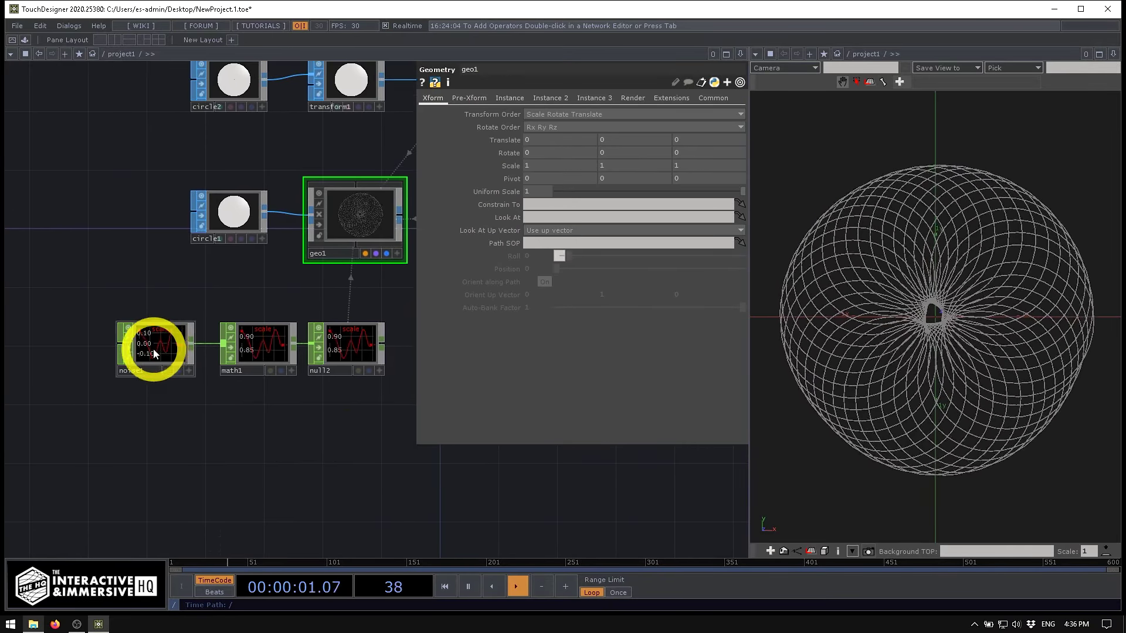
Move noise1 farther away from math1 and add a Pattern CHOP directly below it.
{"action": "left_click_drag", "start_coordinate": [153, 351], "coordinate": [132, 350]}
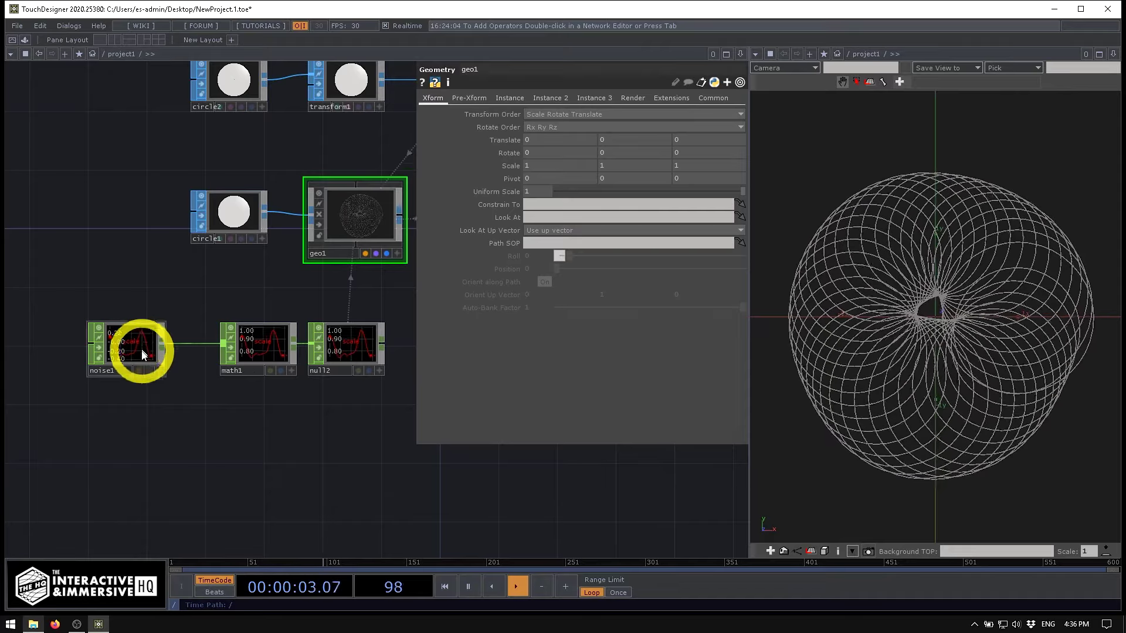
{"action": "left_click", "coordinate": [378, 286]}
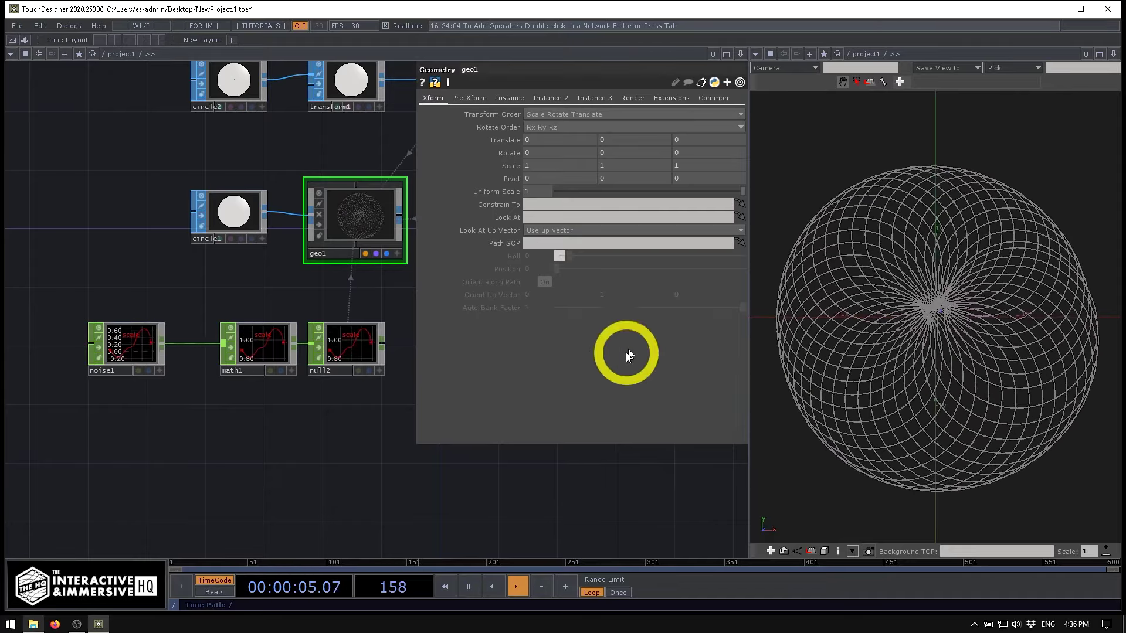
{"action": "double_click", "coordinate": [147, 434]}
{"action": "type", "text": "pa"}
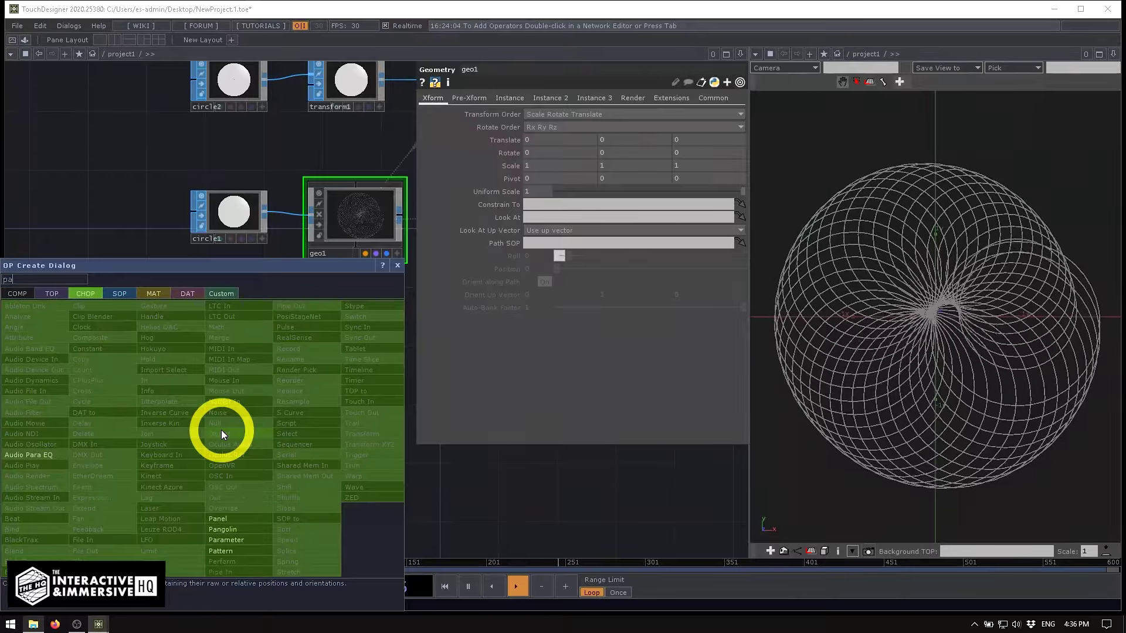
{"action": "left_click", "coordinate": [232, 544]}
{"action": "left_click", "coordinate": [144, 414]}
{"action": "left_click_drag", "start_coordinate": [129, 413], "coordinate": [125, 437]}
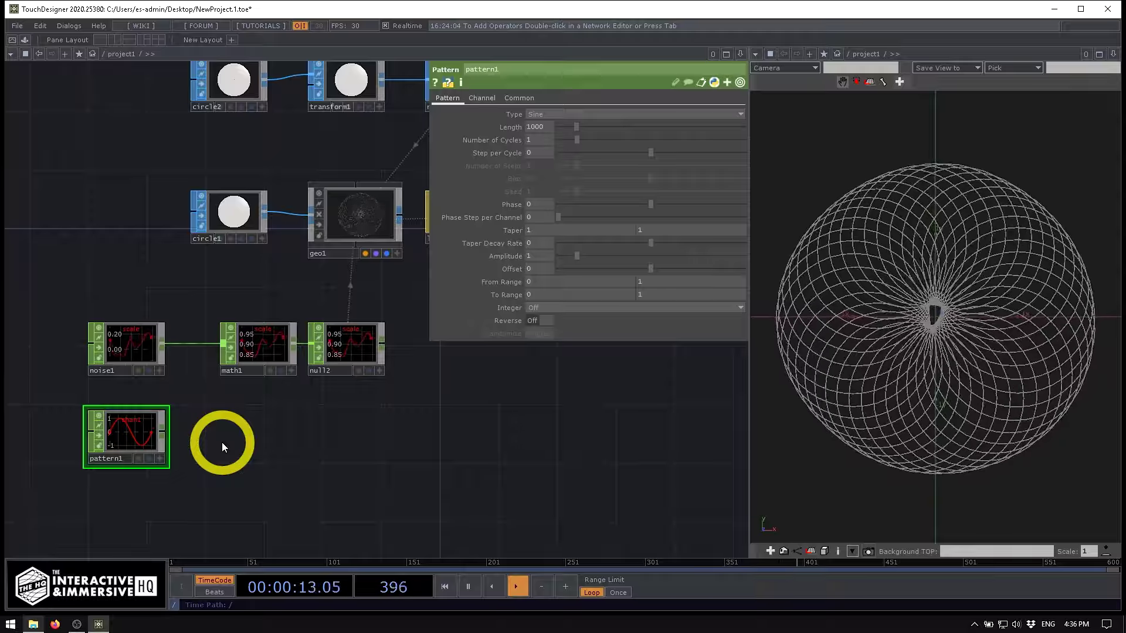
Check pattern1's waveform types and sample information, and set its length to 40.
{"action": "scroll", "coordinate": [134, 446], "scroll_direction": "up", "scroll_amount": 2}
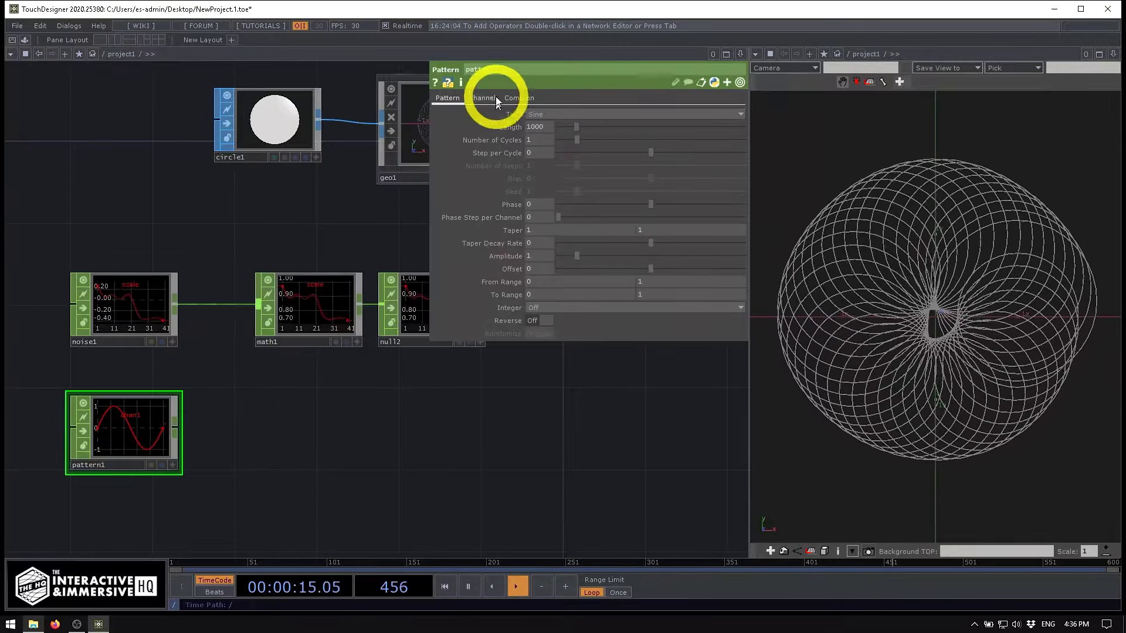
{"action": "left_click", "coordinate": [526, 111]}
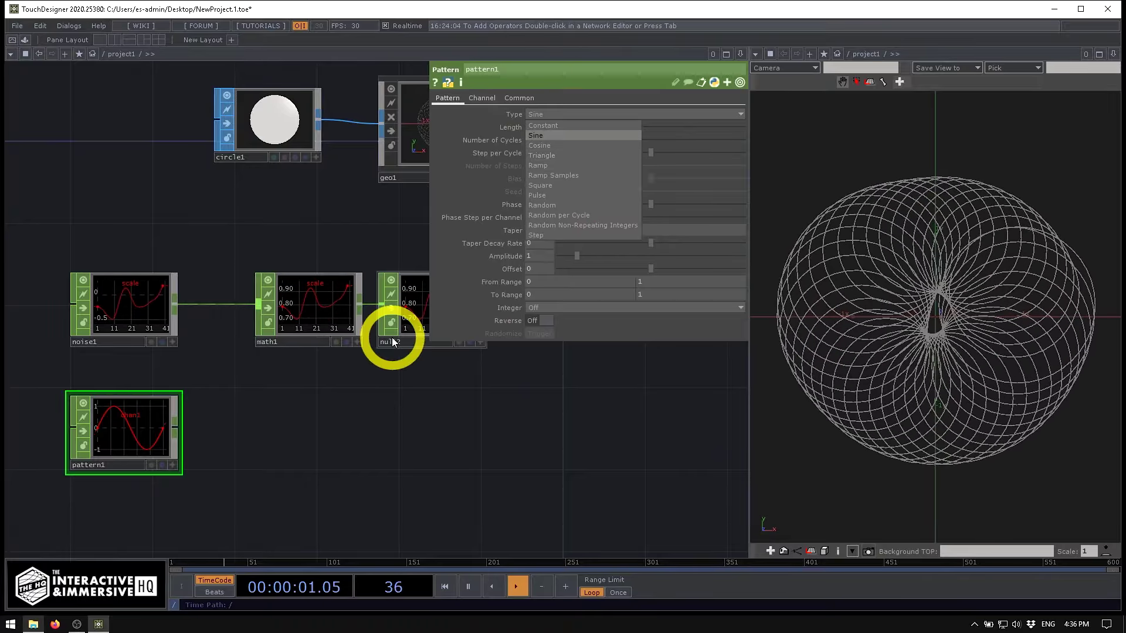
{"action": "left_click_drag", "start_coordinate": [314, 432], "coordinate": [398, 395]}
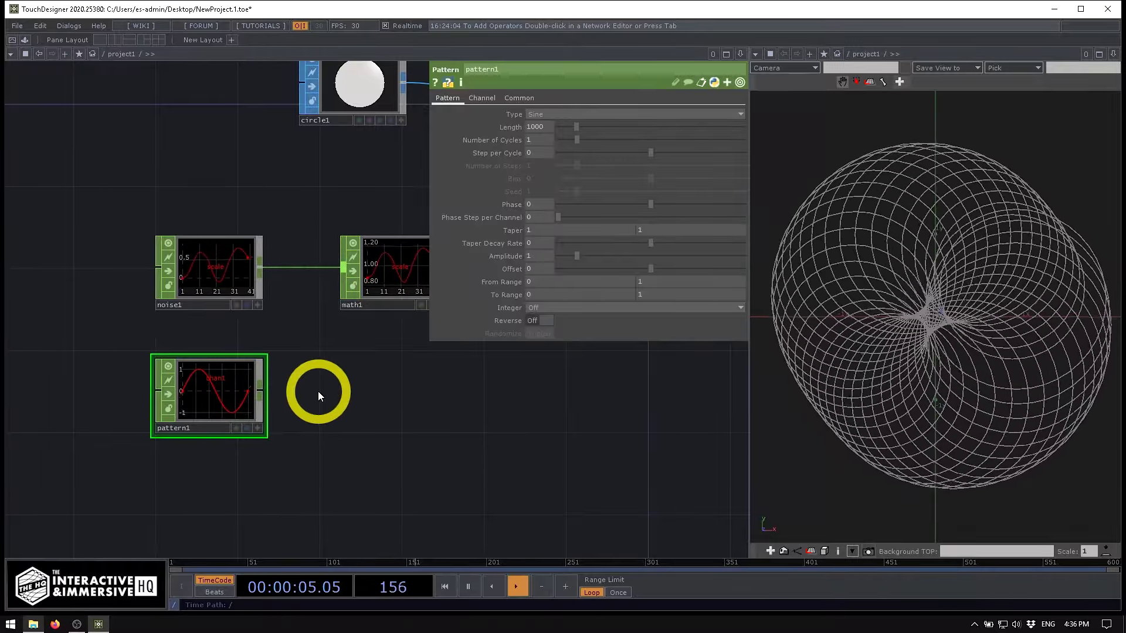
{"action": "left_click_drag", "start_coordinate": [340, 221], "coordinate": [271, 282]}
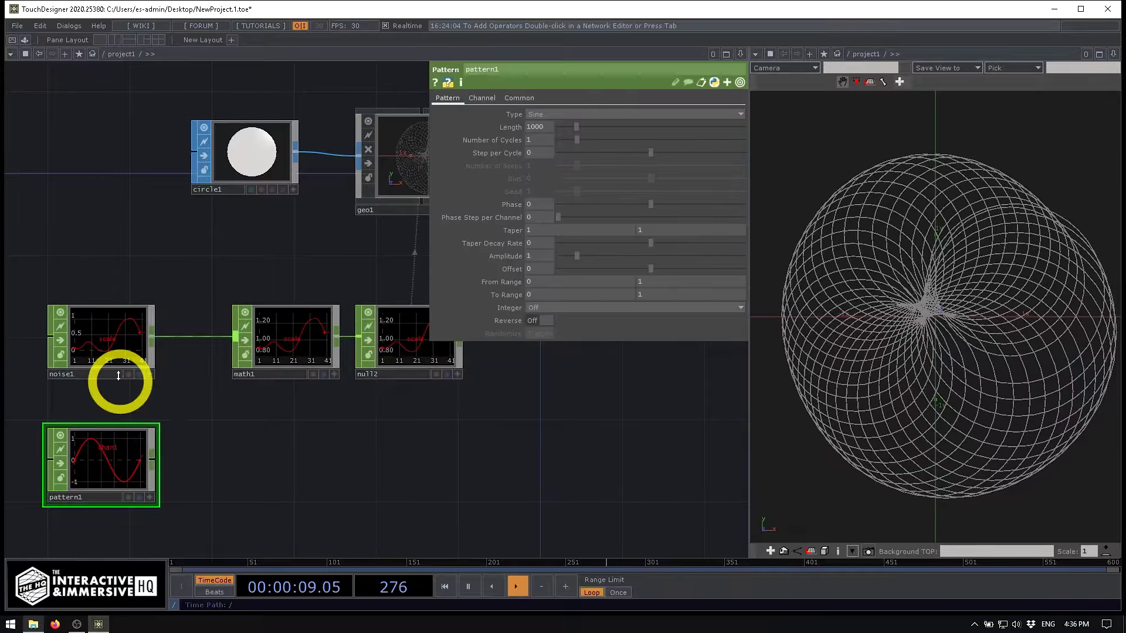
{"action": "middle_click_drag", "start_coordinate": [101, 465], "coordinate": [255, 480]}
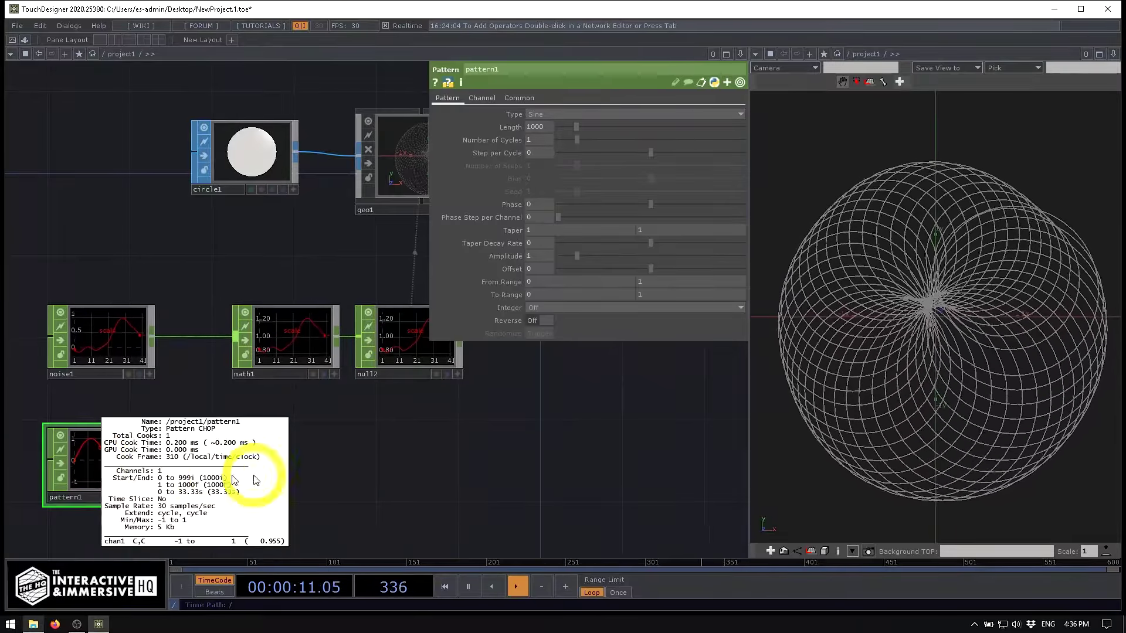
{"action": "left_click", "coordinate": [531, 127]}
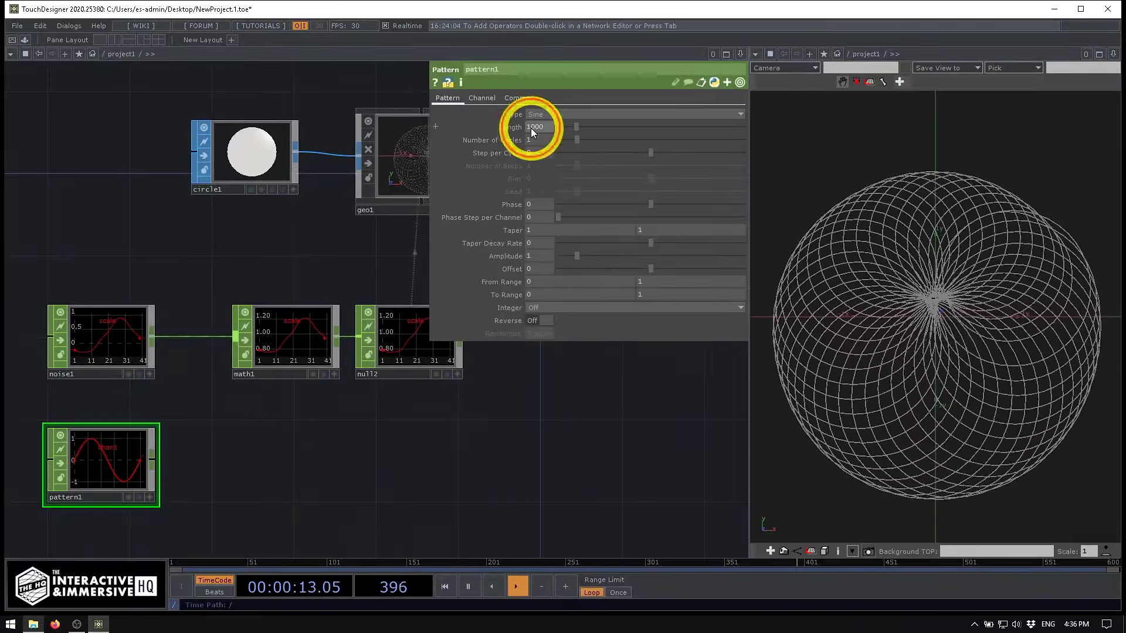
{"action": "type", "text": "40"}
{"action": "key", "text": "Return"}
{"action": "left_click_drag", "start_coordinate": [258, 473], "coordinate": [325, 442]}
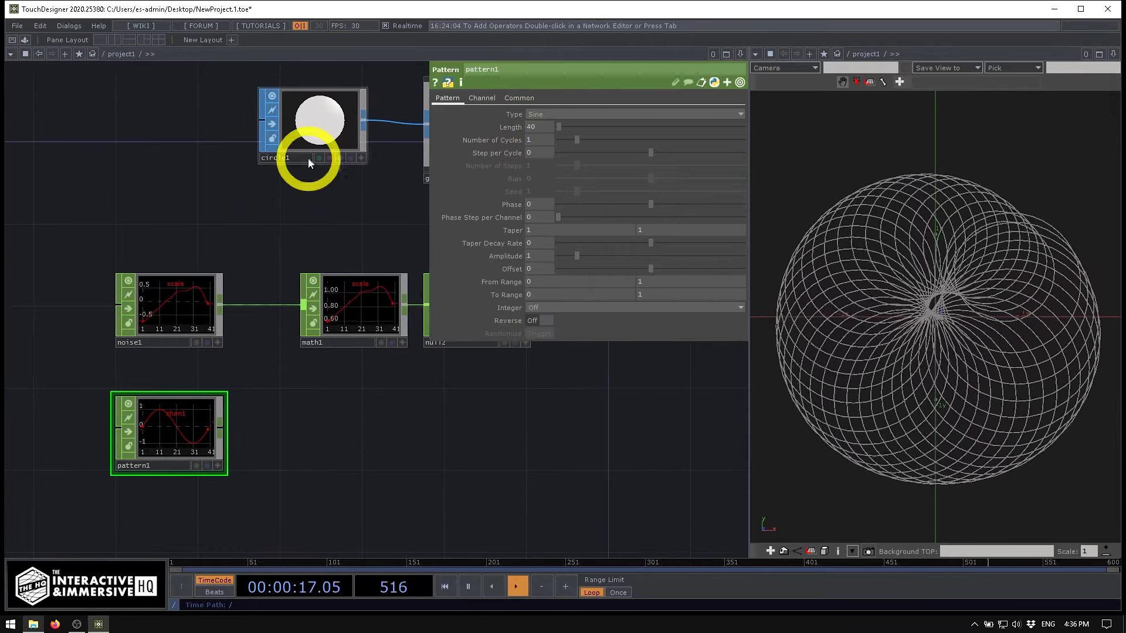
Move noise1 aside and wire pattern1 into math1 in place of noise1.
{"action": "left_click_drag", "start_coordinate": [188, 314], "coordinate": [126, 311]}
{"action": "left_click_drag", "start_coordinate": [209, 437], "coordinate": [227, 304]}
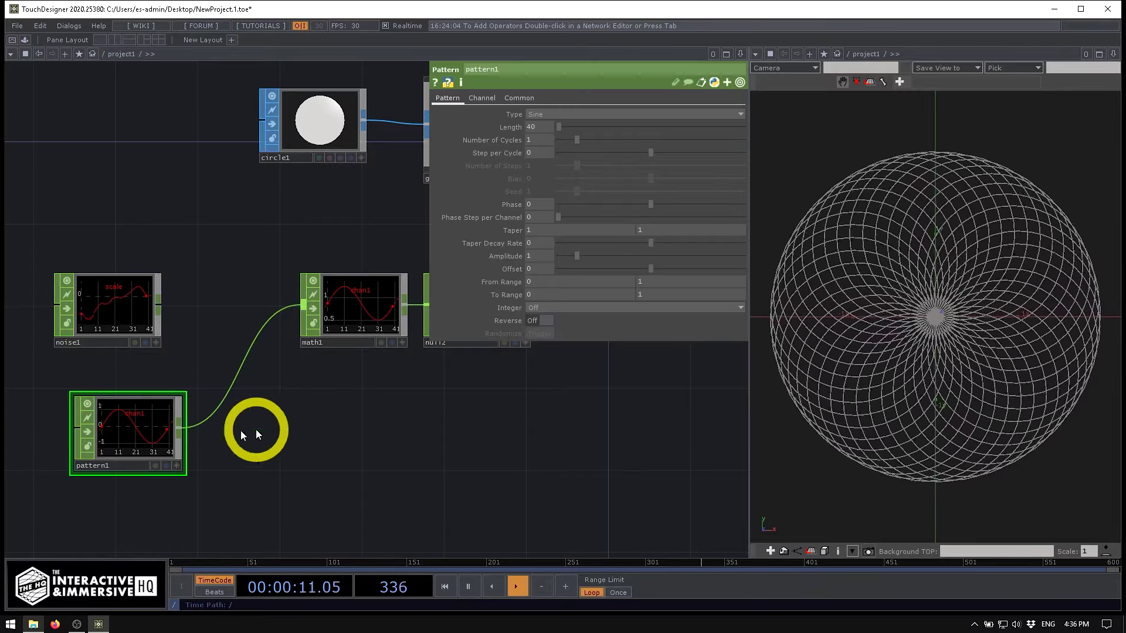
{"action": "left_click_drag", "start_coordinate": [128, 302], "coordinate": [146, 303]}
{"action": "scroll", "coordinate": [276, 415], "scroll_direction": "down", "scroll_amount": 4}
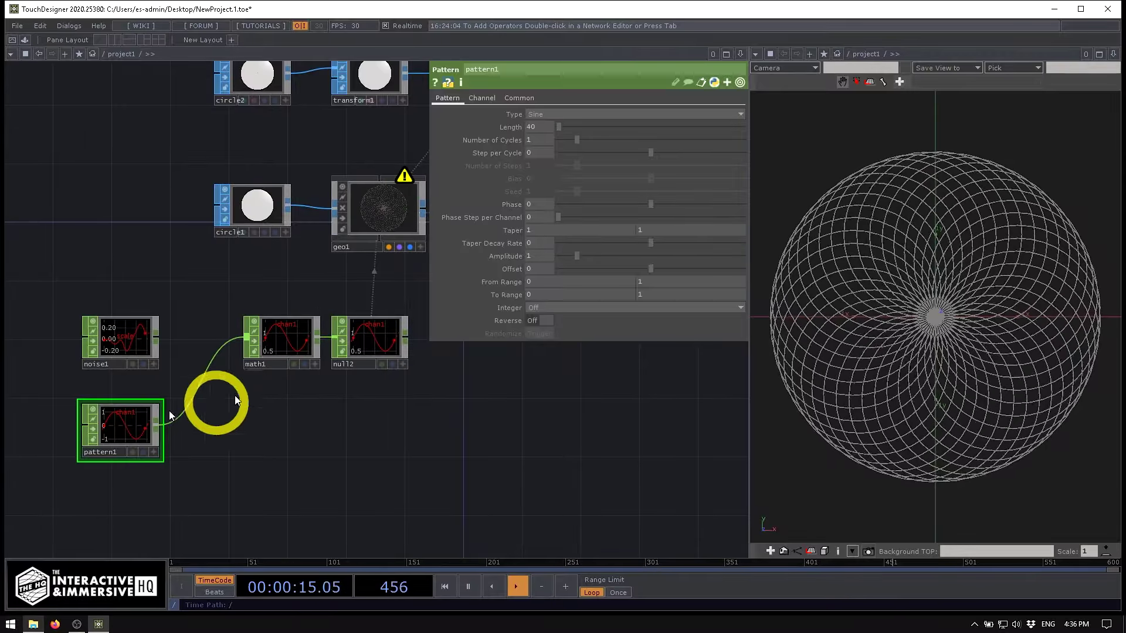
{"action": "scroll", "coordinate": [123, 412], "scroll_direction": "up", "scroll_amount": 3}
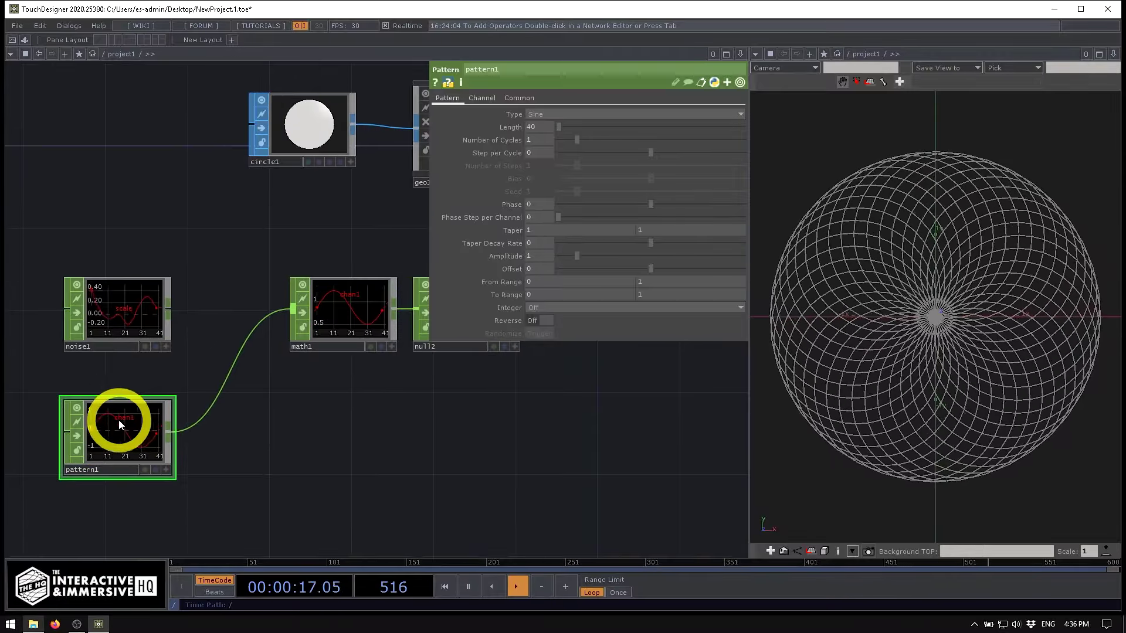
Rename pattern1's channel to scale so that it drives the instance scale.
{"action": "left_click", "coordinate": [487, 104]}
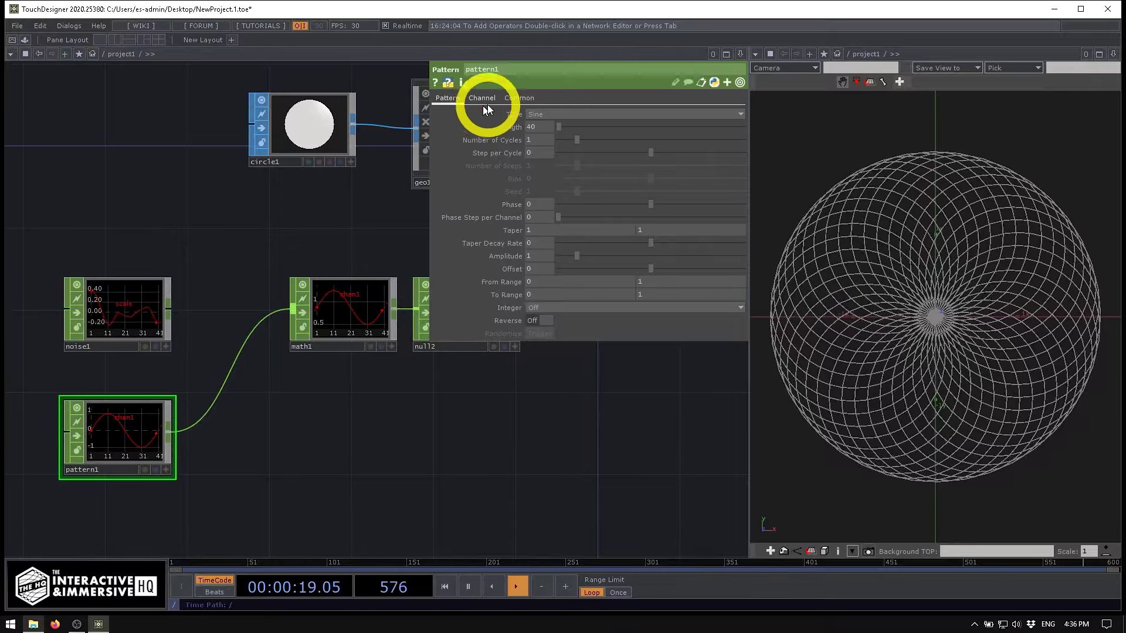
{"action": "left_click", "coordinate": [484, 100]}
{"action": "left_click", "coordinate": [543, 115]}
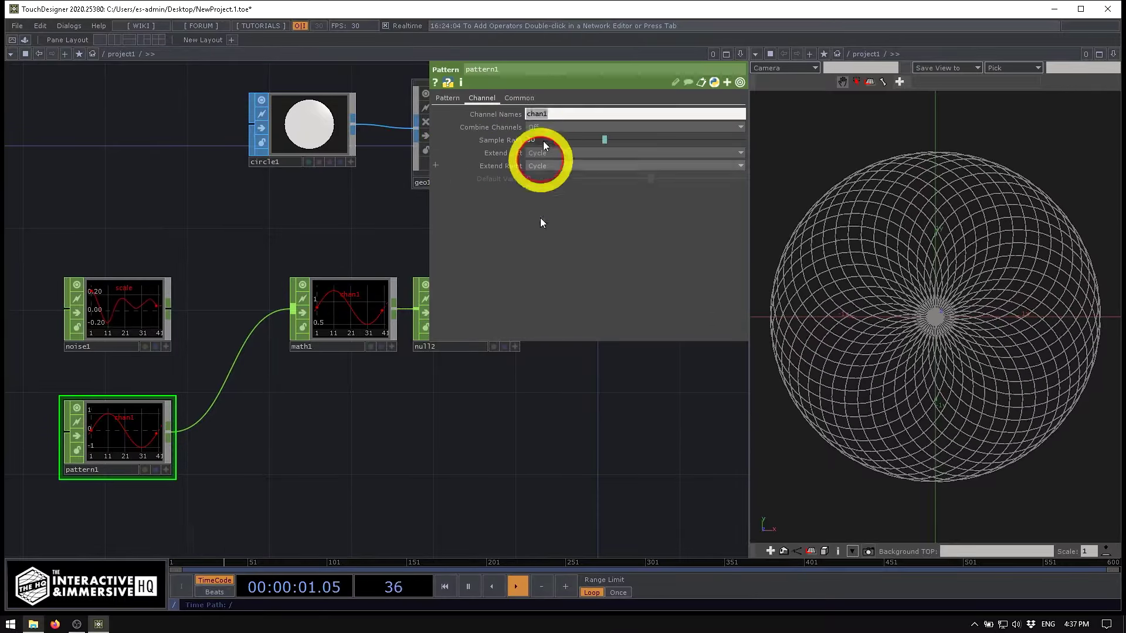
{"action": "type", "text": "scale"}
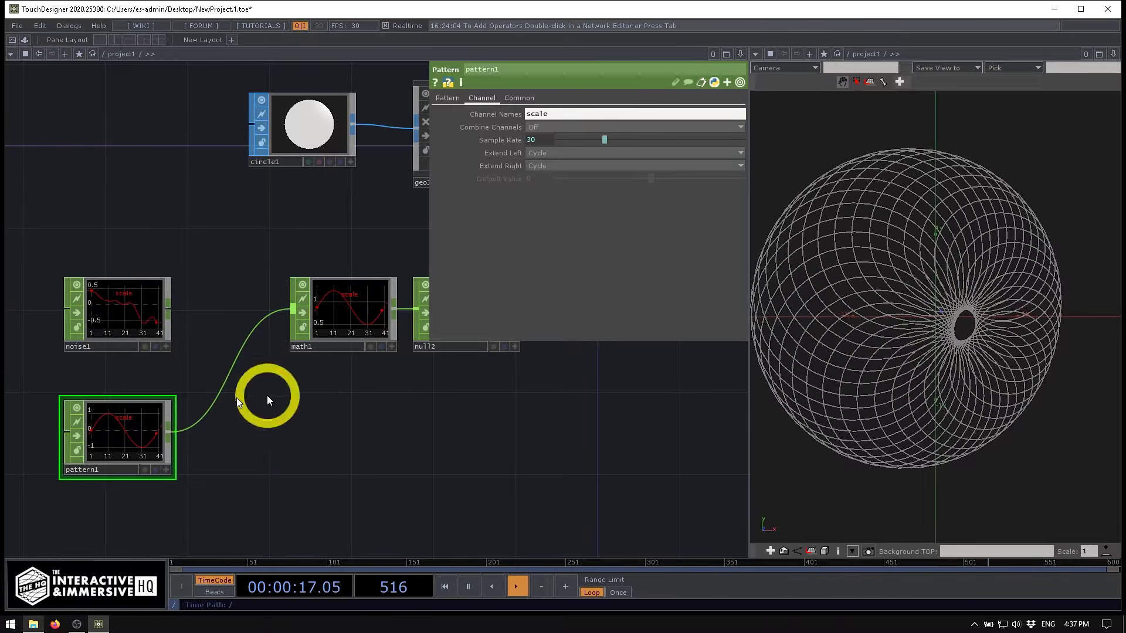
{"action": "left_click", "coordinate": [118, 442]}
{"action": "left_click", "coordinate": [89, 500]}
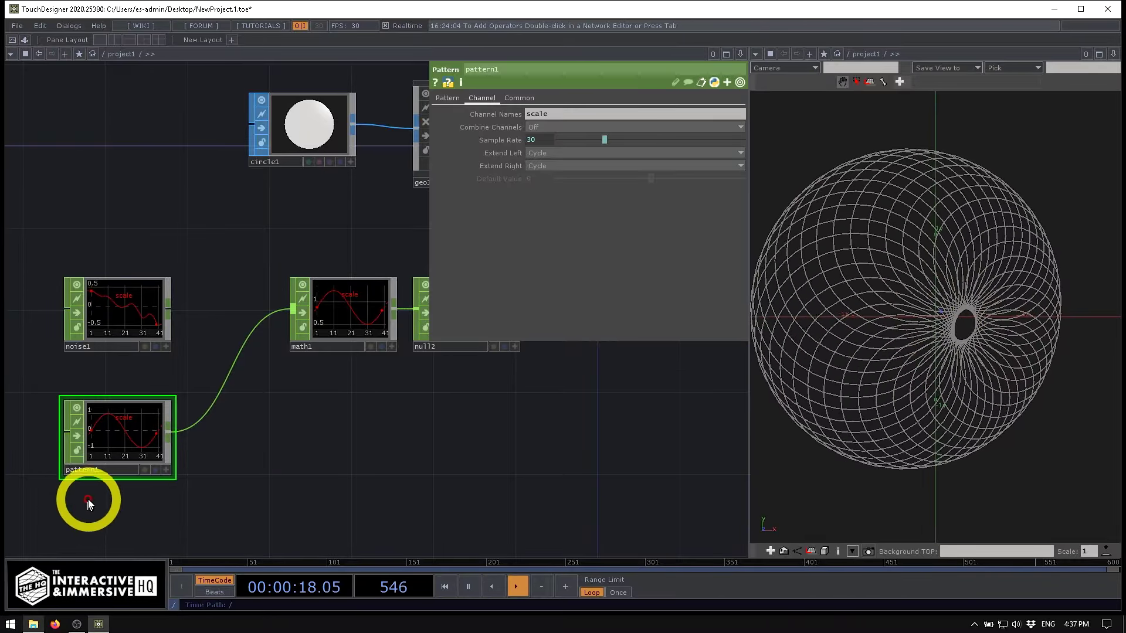
Scrub pattern1's phase to about 0.327 as a preview and drive the phase with the expression absTime.frame.
{"action": "left_click", "coordinate": [447, 98]}
{"action": "left_click_drag", "start_coordinate": [649, 204], "coordinate": [680, 206]}
{"action": "left_click", "coordinate": [516, 205]}
{"action": "left_click", "coordinate": [537, 218]}
{"action": "type", "text": "a"}
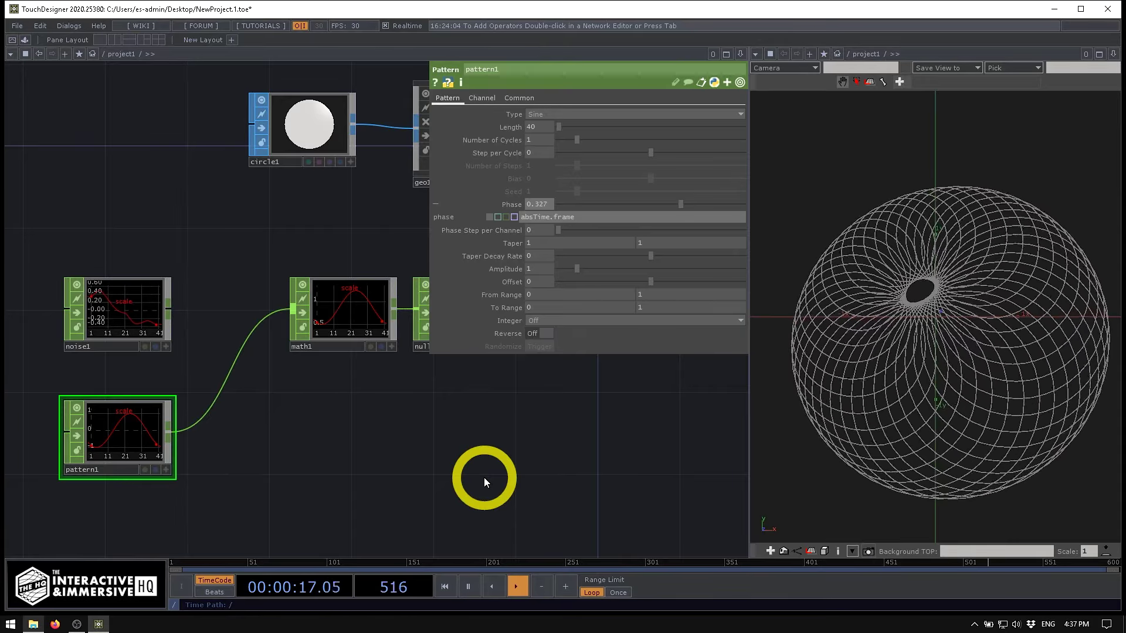
{"action": "type", "text": "bsTime.frame"}
{"action": "key", "text": "Return"}
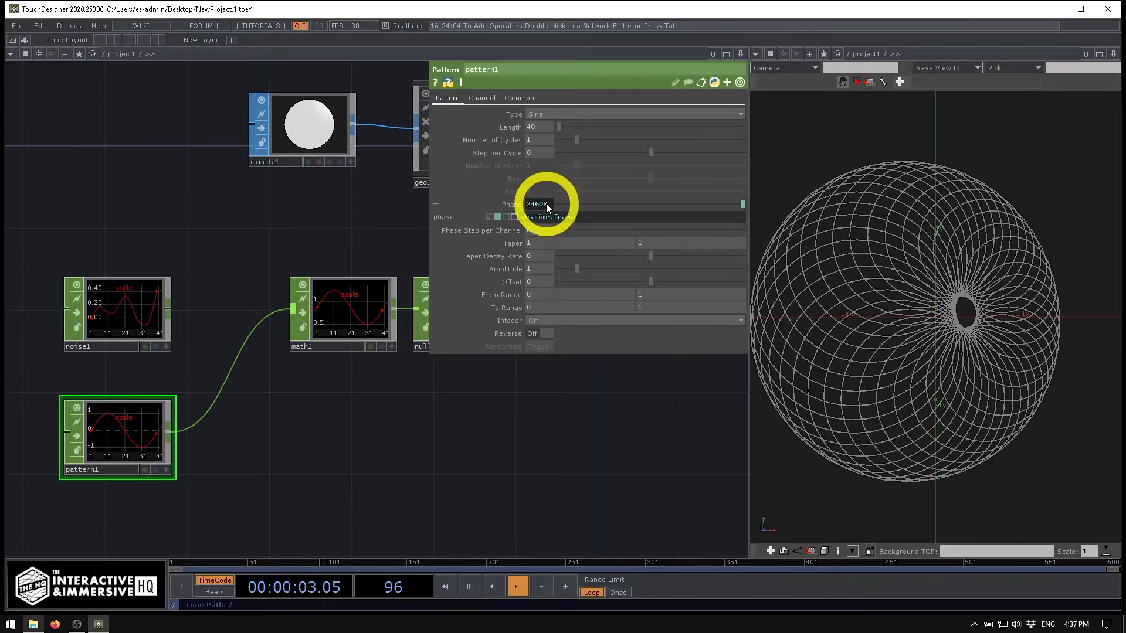
Slow down pattern1's phase animation by changing the expression to absTime.frame * 0.01.
{"action": "left_click", "coordinate": [583, 218]}
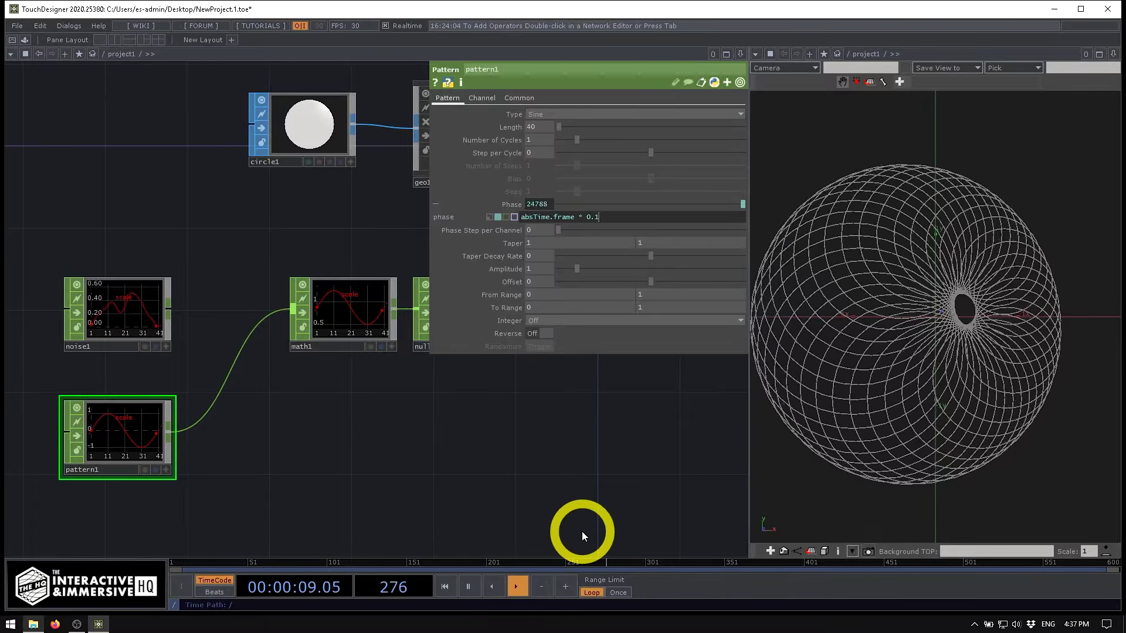
{"action": "left_click", "coordinate": [576, 497]}
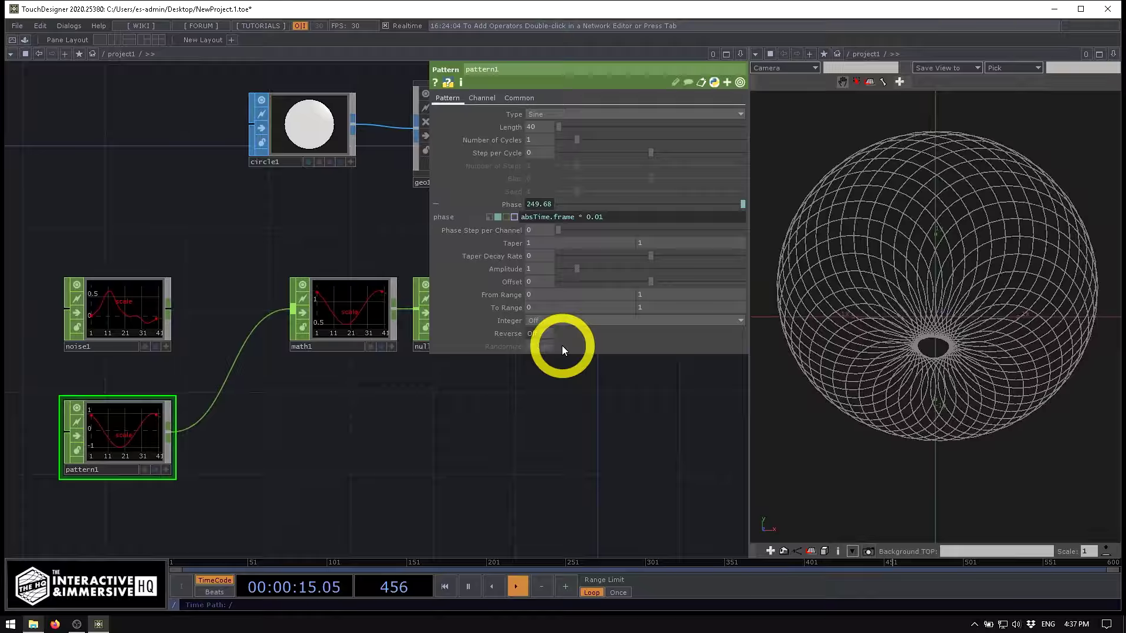
{"action": "left_click_drag", "start_coordinate": [940, 403], "coordinate": [919, 352]}
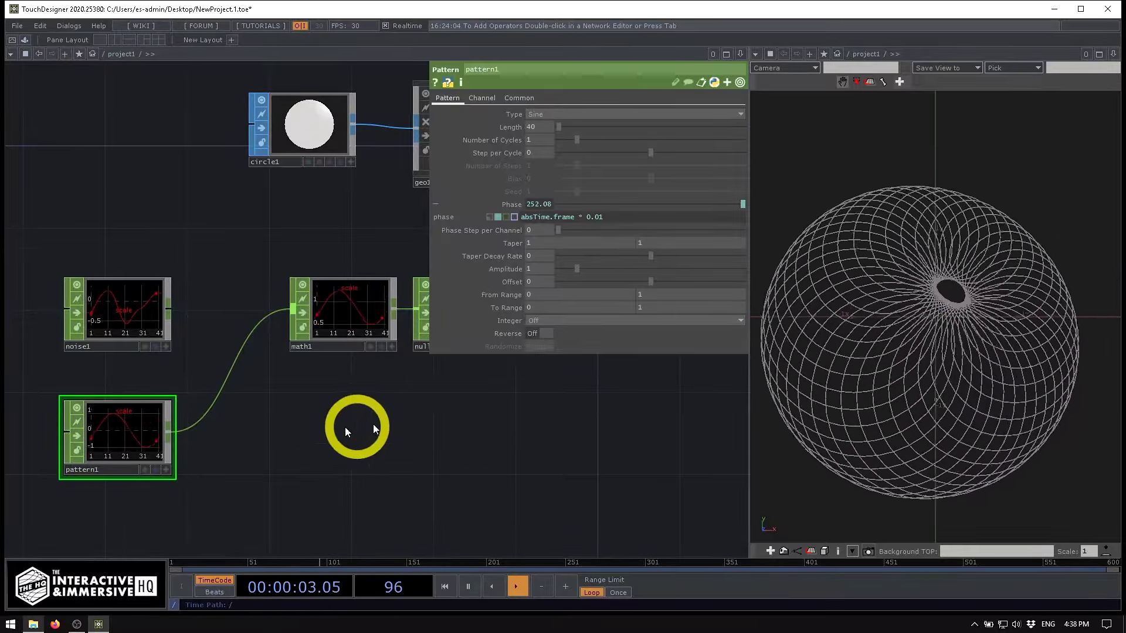
Make room around geo1 by moving noise1, pattern1, math1 and null2 down together and shifting circle1 farther from geo1.
{"action": "left_click_drag", "start_coordinate": [429, 411], "coordinate": [346, 436]}
{"action": "scroll", "coordinate": [345, 437], "scroll_direction": "down", "scroll_amount": 2}
{"action": "left_click_drag", "start_coordinate": [322, 312], "coordinate": [231, 328]}
{"action": "right_click_drag", "start_coordinate": [21, 319], "coordinate": [298, 381]}
{"action": "left_click_drag", "start_coordinate": [298, 382], "coordinate": [297, 459]}
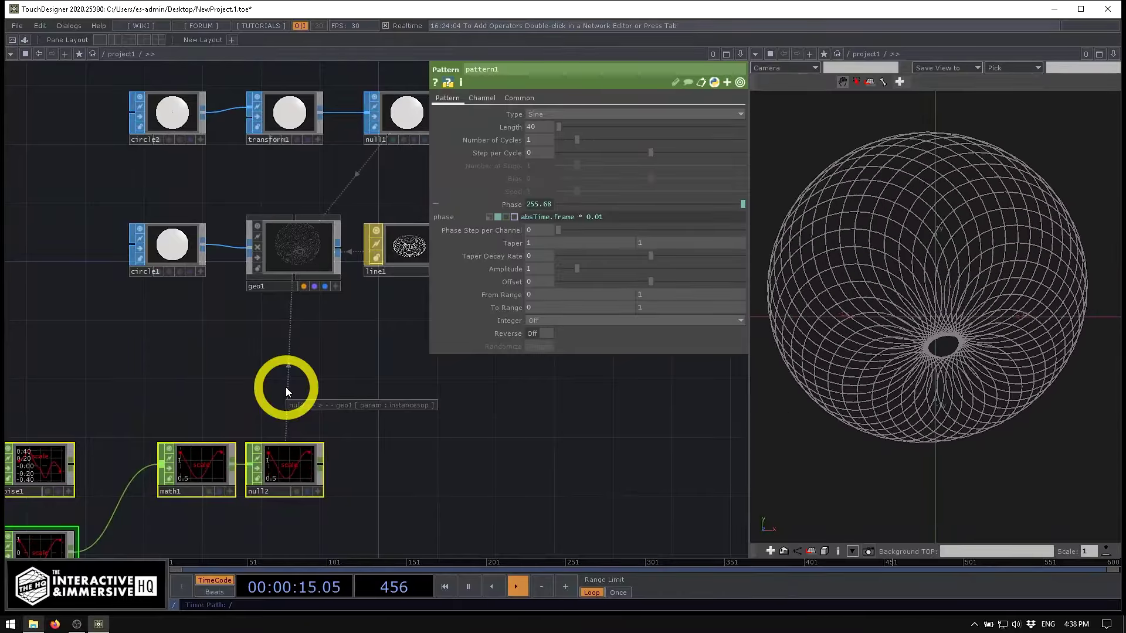
{"action": "left_click_drag", "start_coordinate": [175, 352], "coordinate": [171, 427]}
{"action": "left_click_drag", "start_coordinate": [169, 321], "coordinate": [124, 320]}
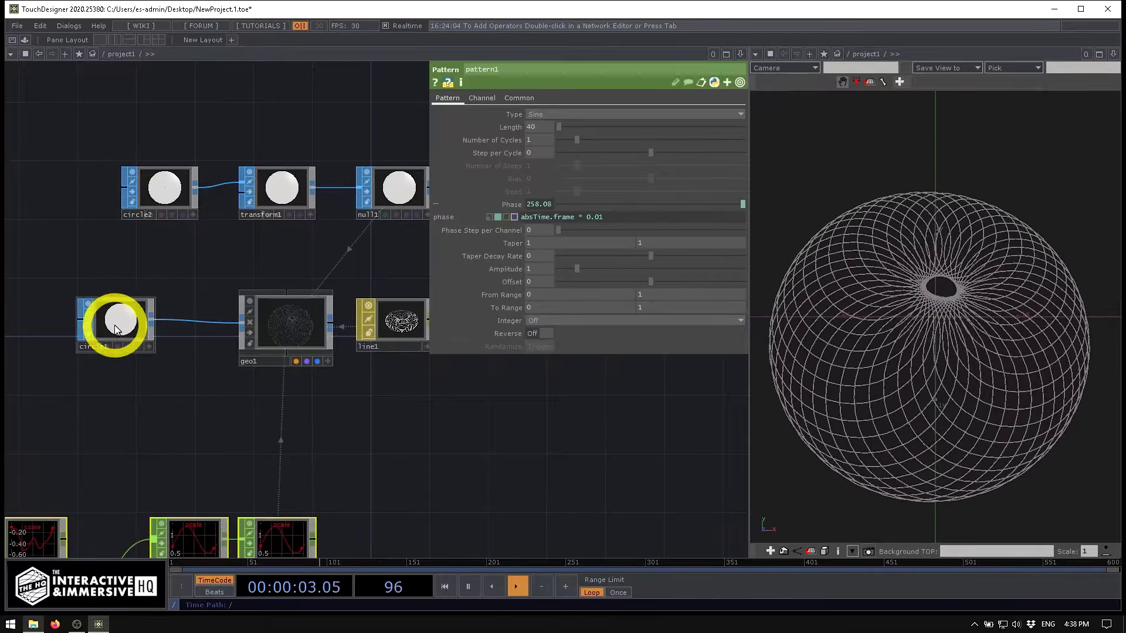
Add a Rectangle SOP below circle1 and wire it into geo1 in place of circle1.
{"action": "left_click", "coordinate": [114, 325]}
{"action": "double_click", "coordinate": [126, 385]}
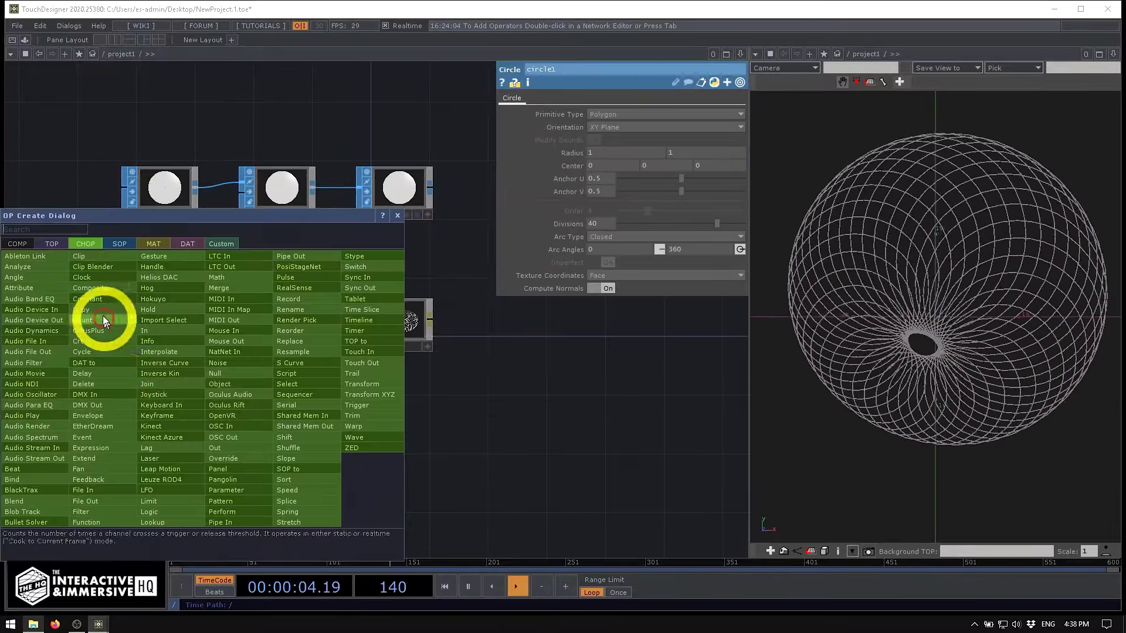
{"action": "left_click", "coordinate": [122, 244]}
{"action": "left_click", "coordinate": [230, 267]}
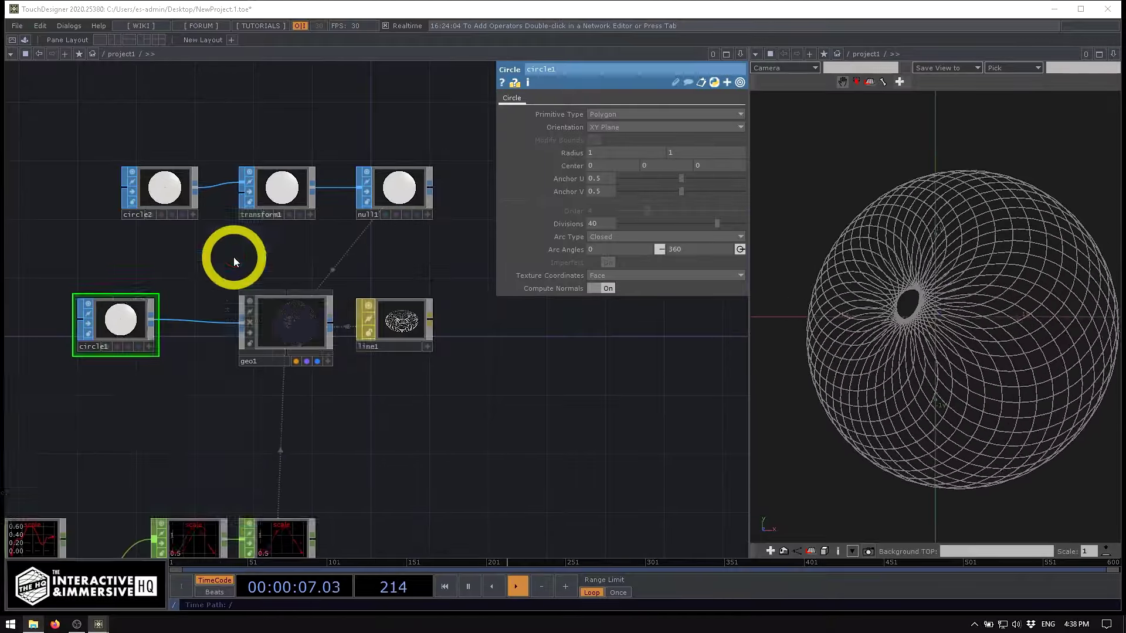
{"action": "left_click", "coordinate": [112, 402]}
{"action": "left_click_drag", "start_coordinate": [213, 422], "coordinate": [273, 308]}
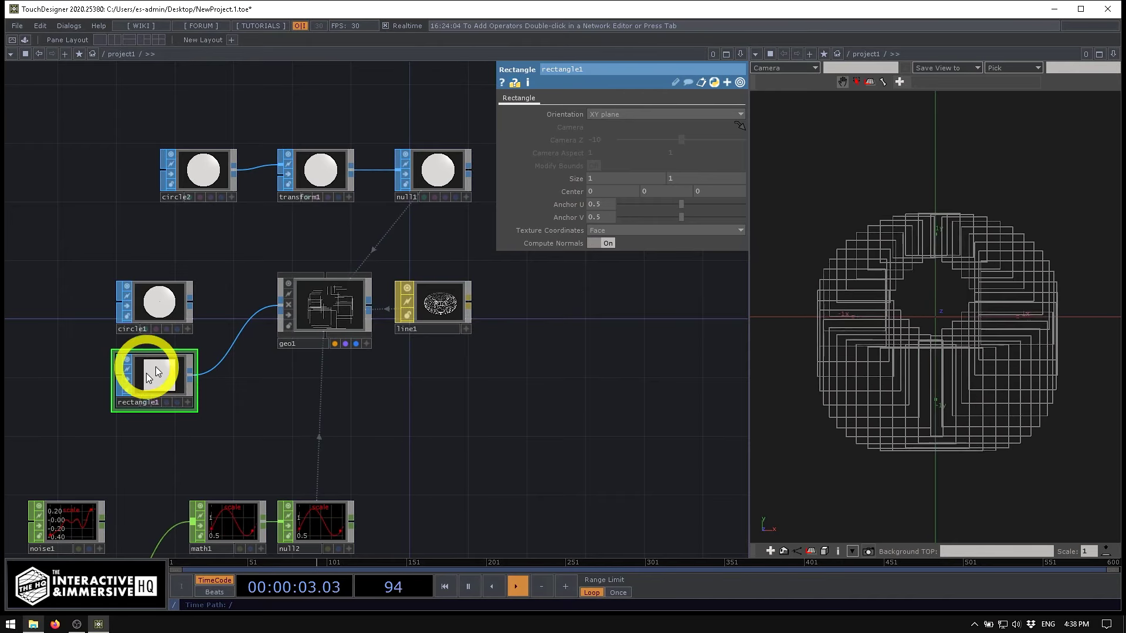
Set rectangle1's size to 2.5 by 2.5 and inspect the instanced rectangles in the viewer.
{"action": "middle_click_drag", "start_coordinate": [572, 178], "coordinate": [1003, 182]}
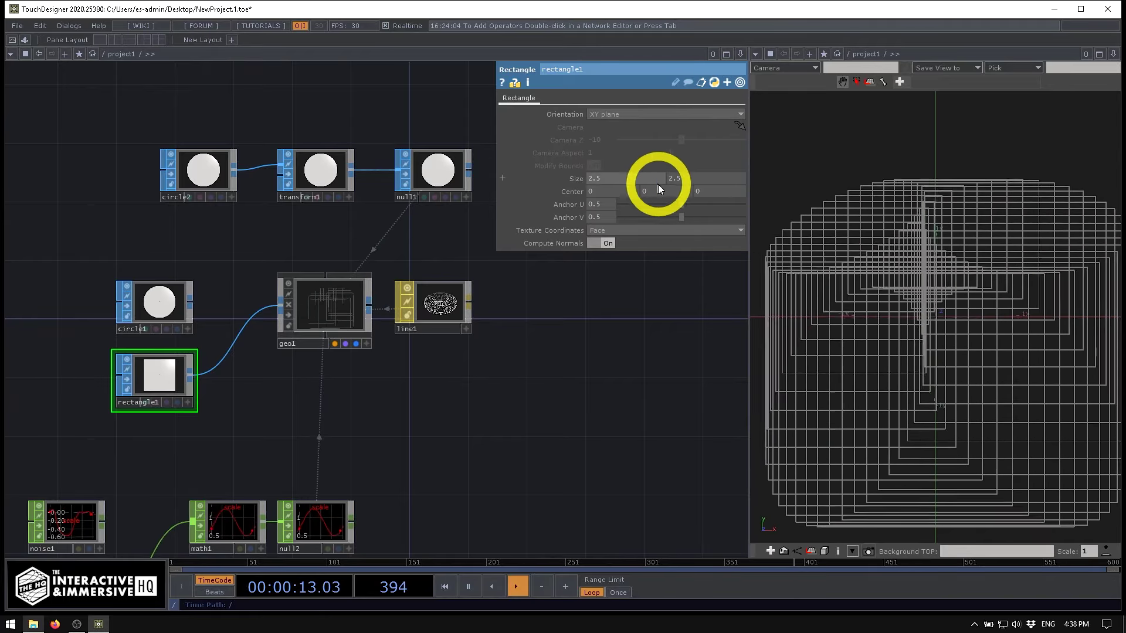
{"action": "mouse_move", "coordinate": [919, 364]}
{"action": "left_mouse_down"}
{"action": "mouse_move", "coordinate": [948, 355]}
{"action": "mouse_move", "coordinate": [922, 360]}
{"action": "mouse_move", "coordinate": [934, 355]}
{"action": "left_mouse_up"}
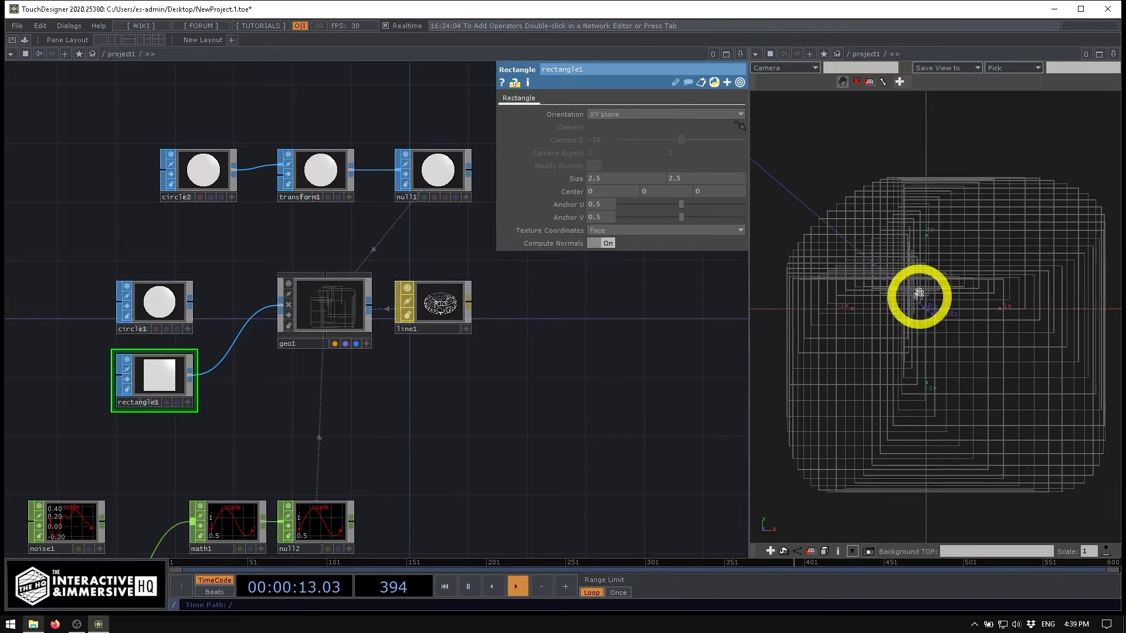
Add a Box SOP below rectangle1 and wire it into geo1 in place of rectangle1.
{"action": "left_click_drag", "start_coordinate": [444, 452], "coordinate": [486, 409]}
{"action": "left_click_drag", "start_coordinate": [269, 404], "coordinate": [295, 329]}
{"action": "left_click_drag", "start_coordinate": [103, 322], "coordinate": [377, 466]}
{"action": "left_click_drag", "start_coordinate": [294, 395], "coordinate": [297, 470]}
{"action": "left_click", "coordinate": [216, 263]}
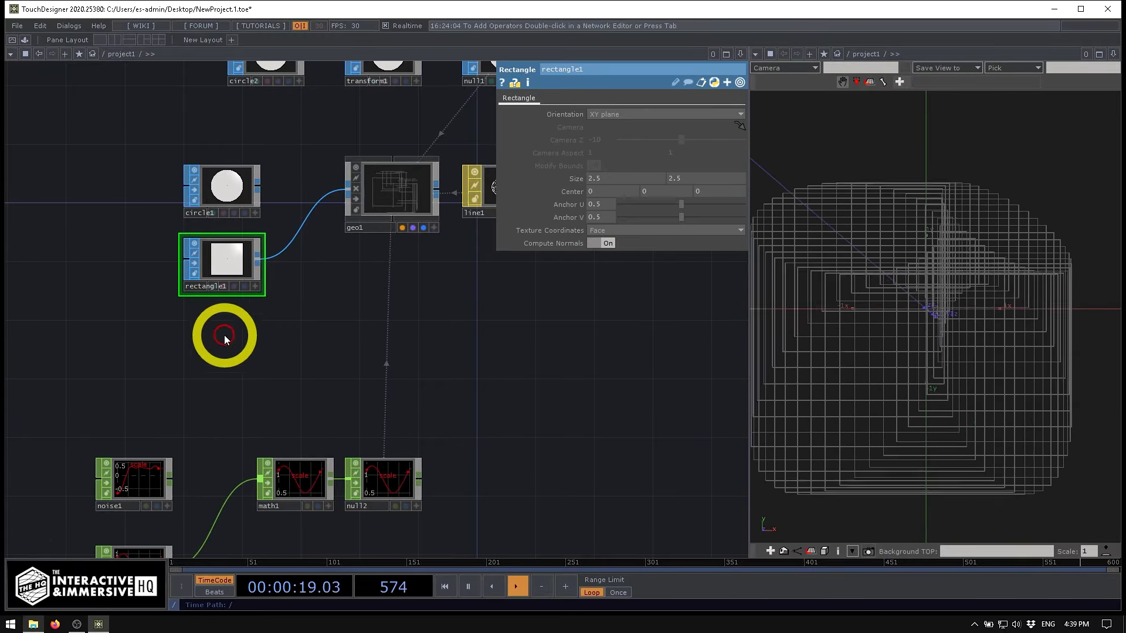
{"action": "key", "text": "Tab"}
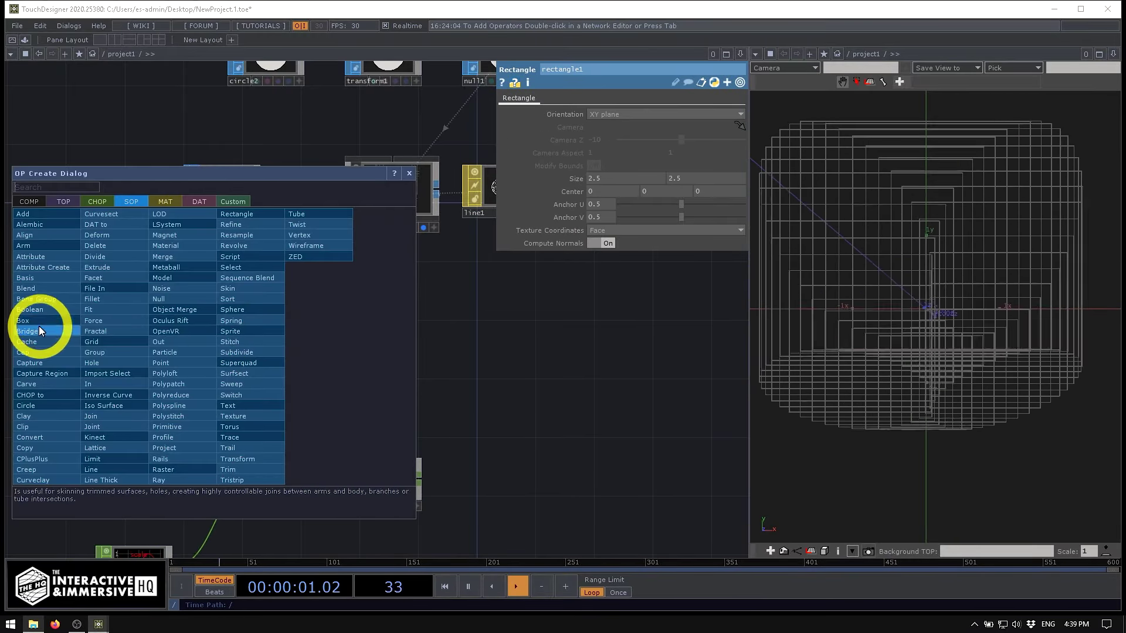
{"action": "left_click", "coordinate": [38, 322]}
{"action": "left_click", "coordinate": [252, 340]}
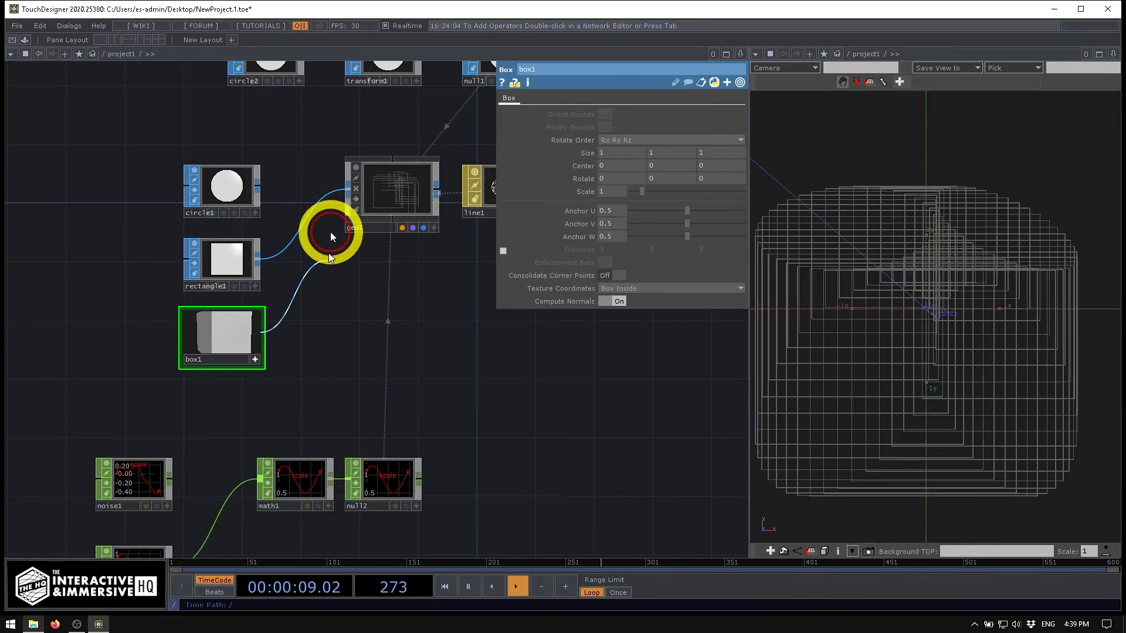
{"action": "left_click_drag", "start_coordinate": [331, 236], "coordinate": [347, 190]}
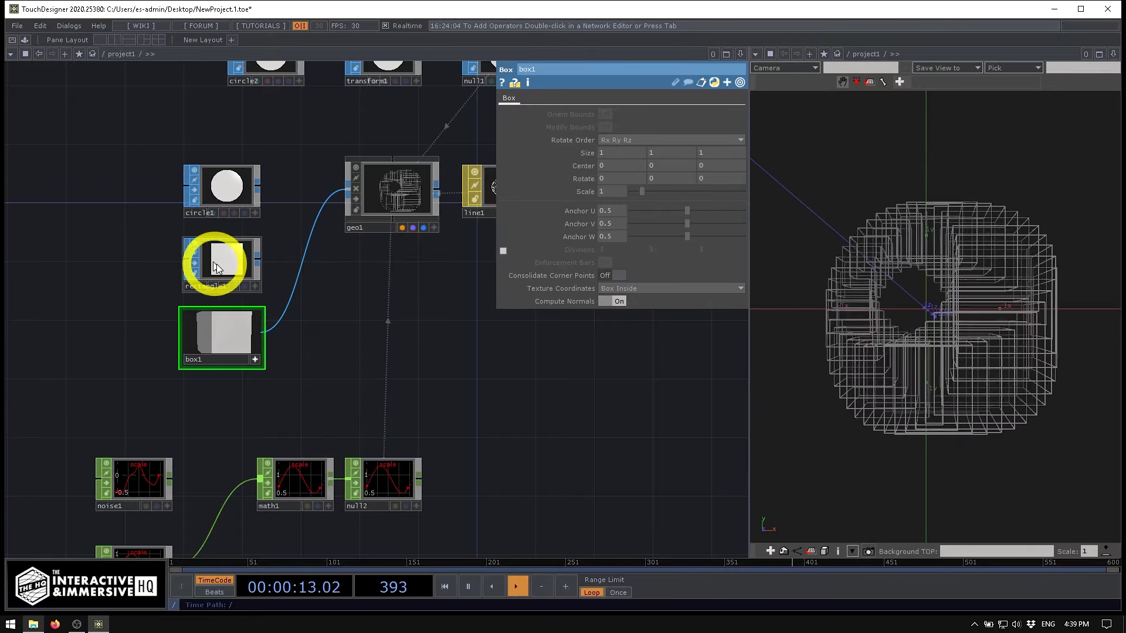
Set box1's size to 2.2 on all three axes and inspect the instanced boxes in the viewer.
{"action": "middle_click_drag", "start_coordinate": [583, 155], "coordinate": [962, 144]}
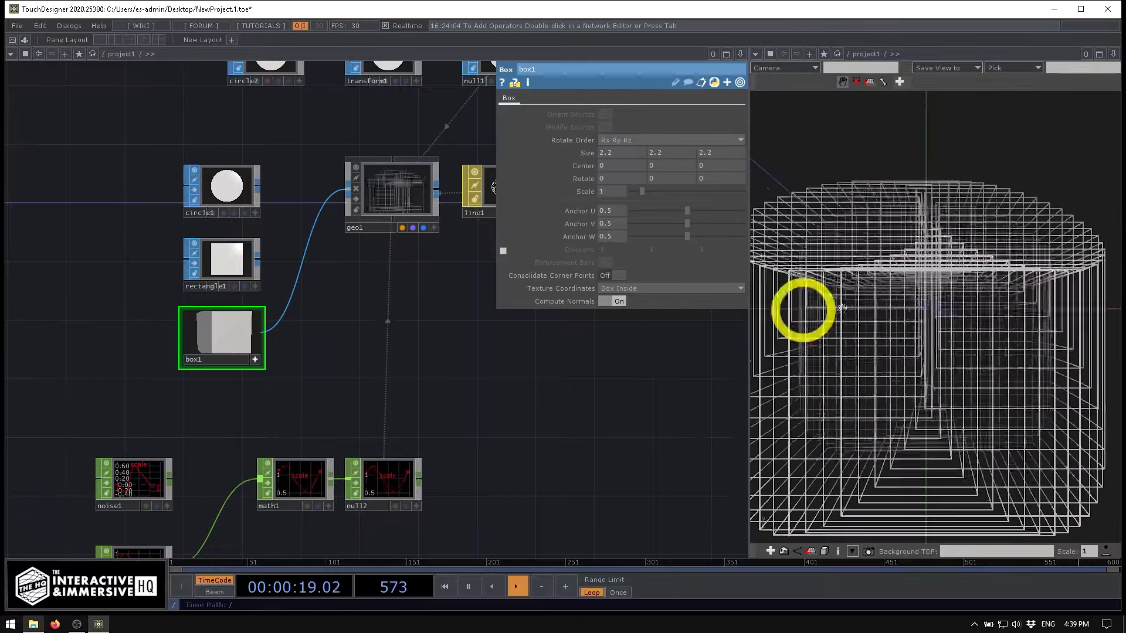
{"action": "scroll", "coordinate": [930, 302], "scroll_direction": "down", "scroll_amount": 2}
{"action": "left_click_drag", "start_coordinate": [943, 301], "coordinate": [927, 325]}
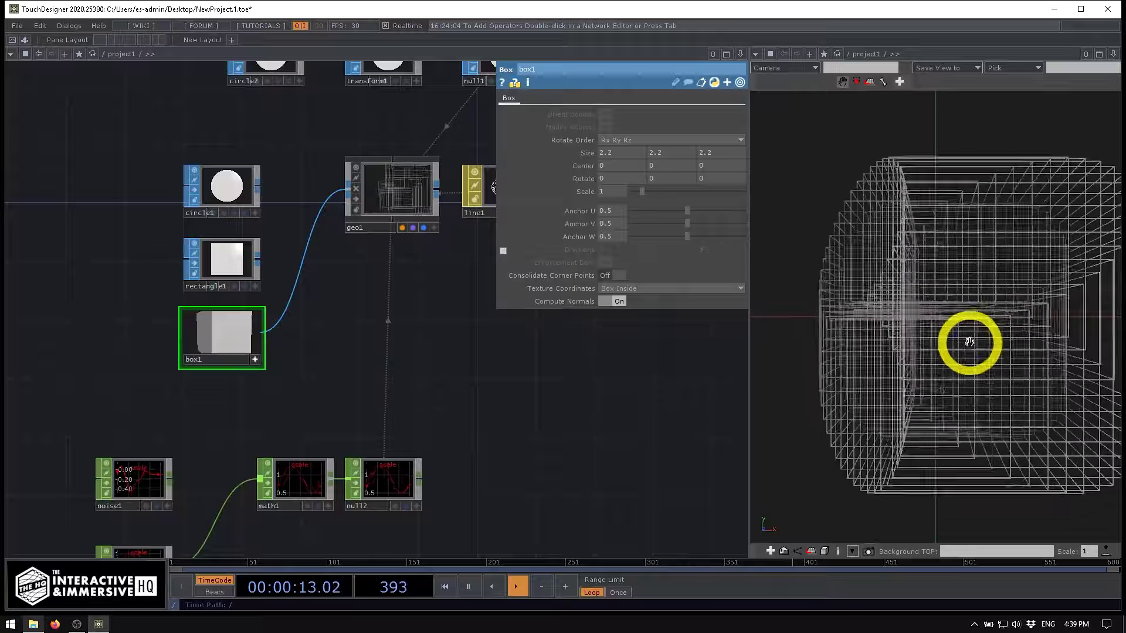
Set line1's Width Near to 7.3 and Width Far to 1.5, and orbit around the instanced boxes.
{"action": "left_click_drag", "start_coordinate": [413, 298], "coordinate": [319, 338]}
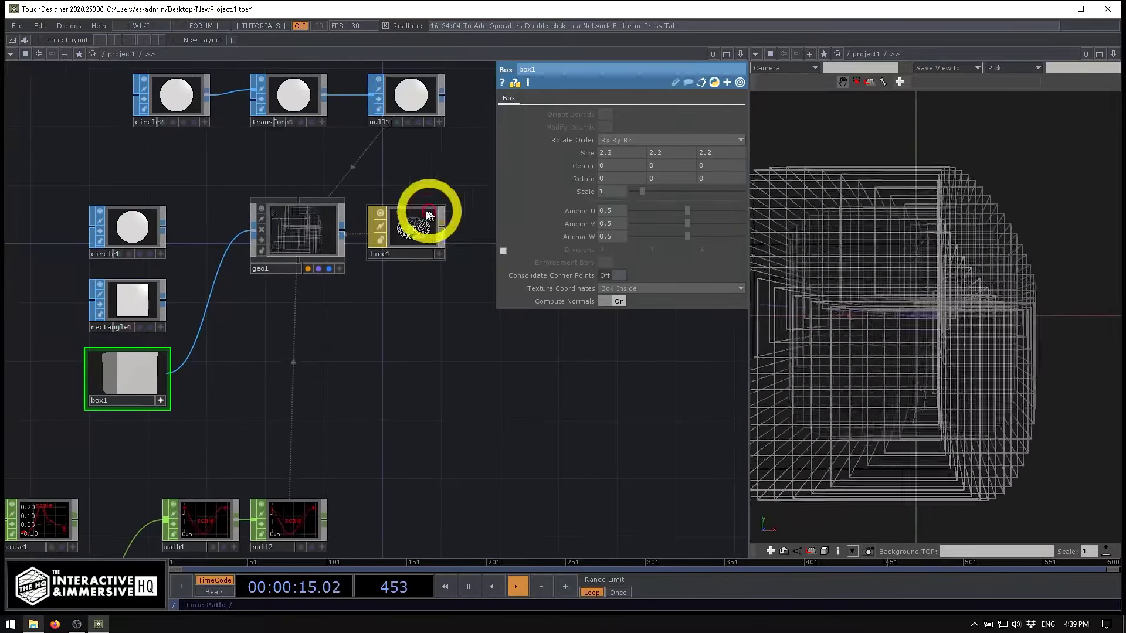
{"action": "left_click", "coordinate": [430, 212]}
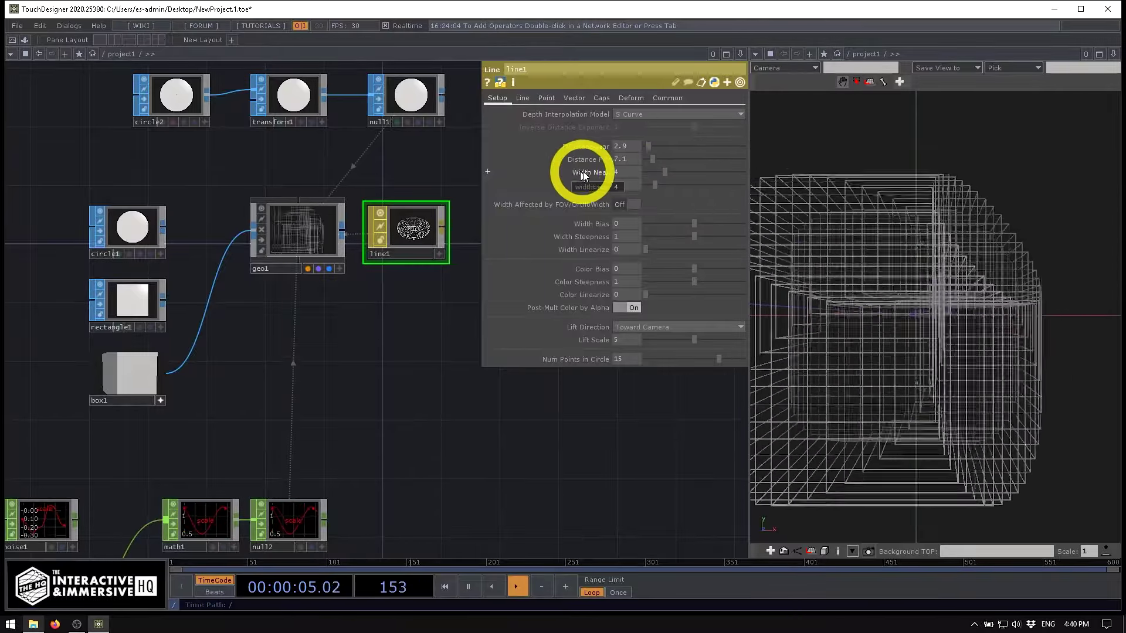
{"action": "mouse_move", "coordinate": [660, 175]}
{"action": "left_mouse_down"}
{"action": "mouse_move", "coordinate": [681, 171]}
{"action": "mouse_move", "coordinate": [612, 181]}
{"action": "mouse_move", "coordinate": [652, 185]}
{"action": "left_mouse_up"}
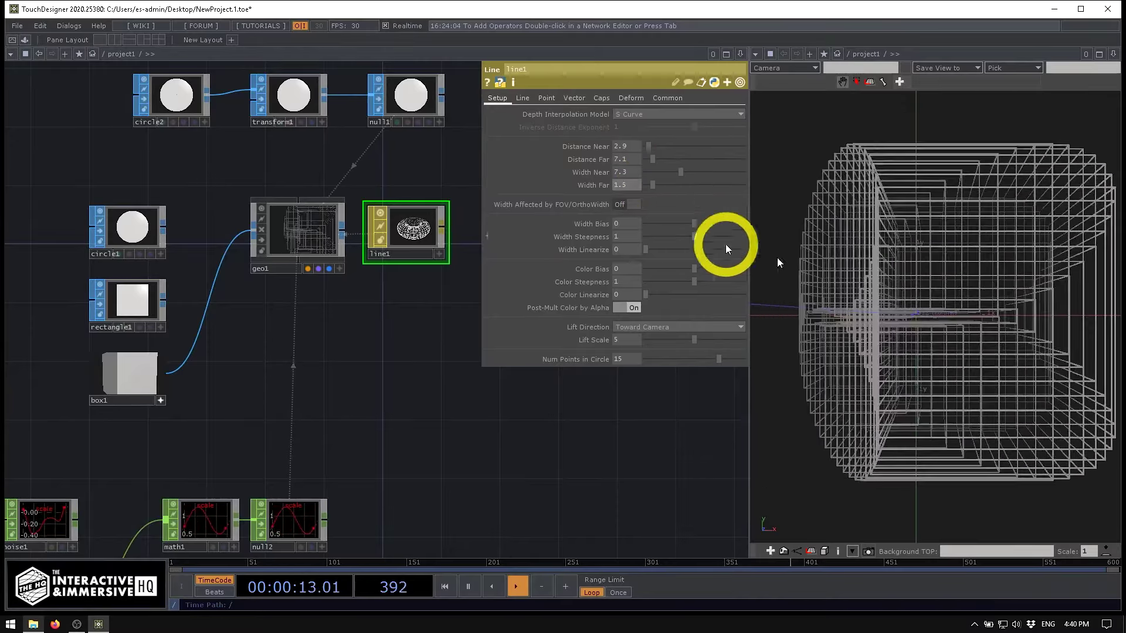
{"action": "left_click_drag", "start_coordinate": [862, 304], "coordinate": [941, 319]}
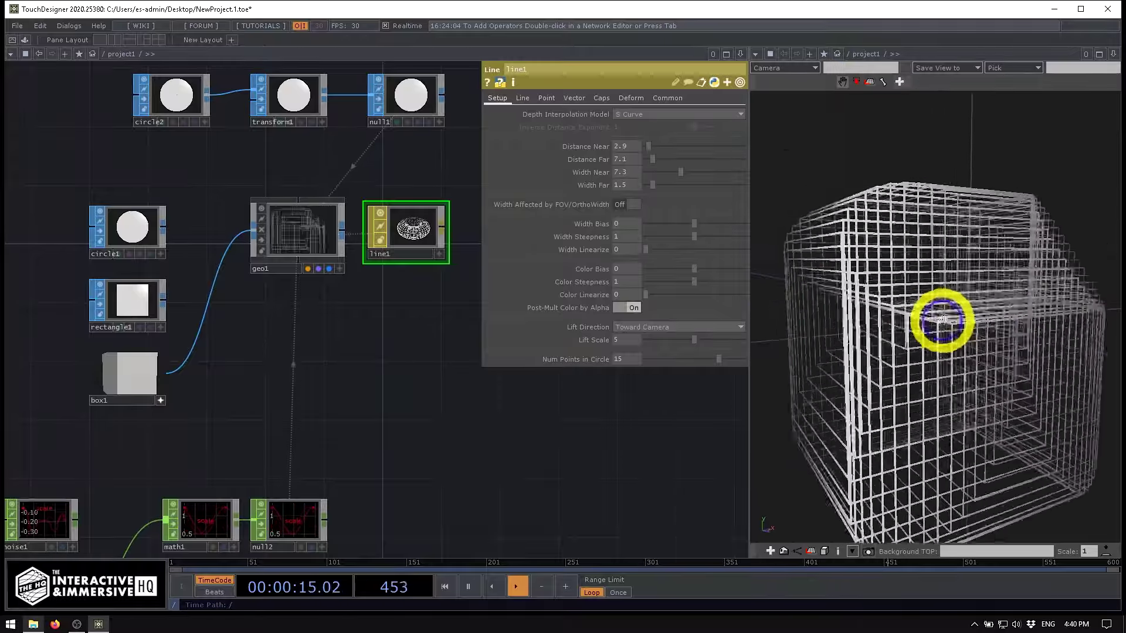
{"action": "left_click_drag", "start_coordinate": [1003, 336], "coordinate": [880, 257]}
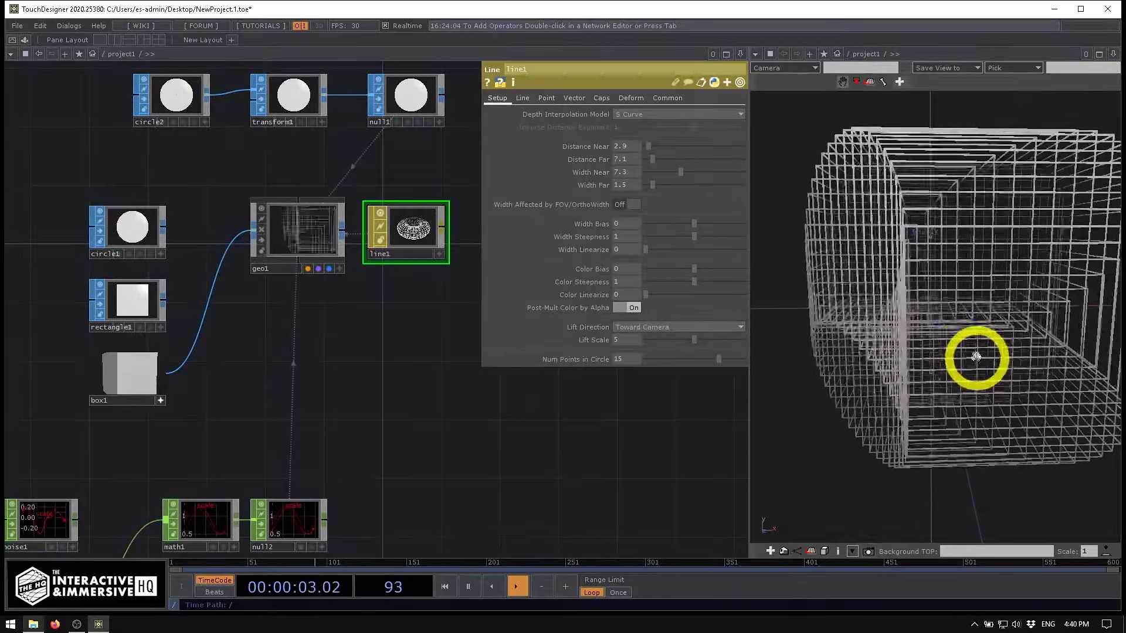
Reverse line1's depth emphasis by setting Width Near to 0.4 and Width Far to 7.4.
{"action": "left_click_drag", "start_coordinate": [653, 185], "coordinate": [683, 184]}
{"action": "left_click_drag", "start_coordinate": [897, 328], "coordinate": [298, 325]}
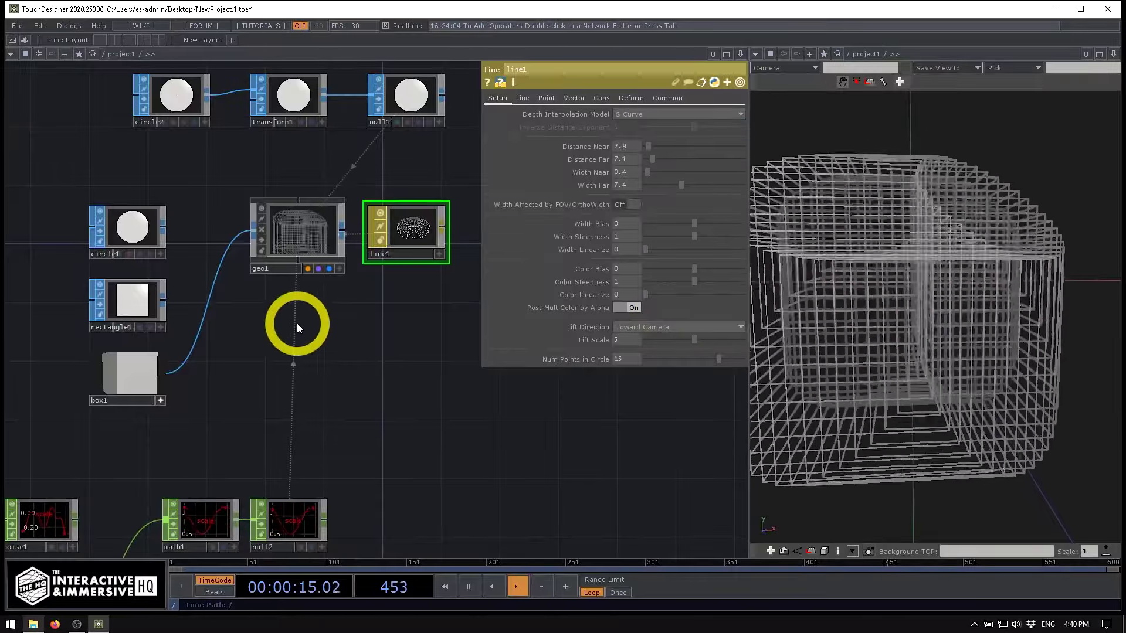
Wire circle1 back into geo1 in place of box1.
{"action": "right_click_drag", "start_coordinate": [65, 164], "coordinate": [185, 321]}
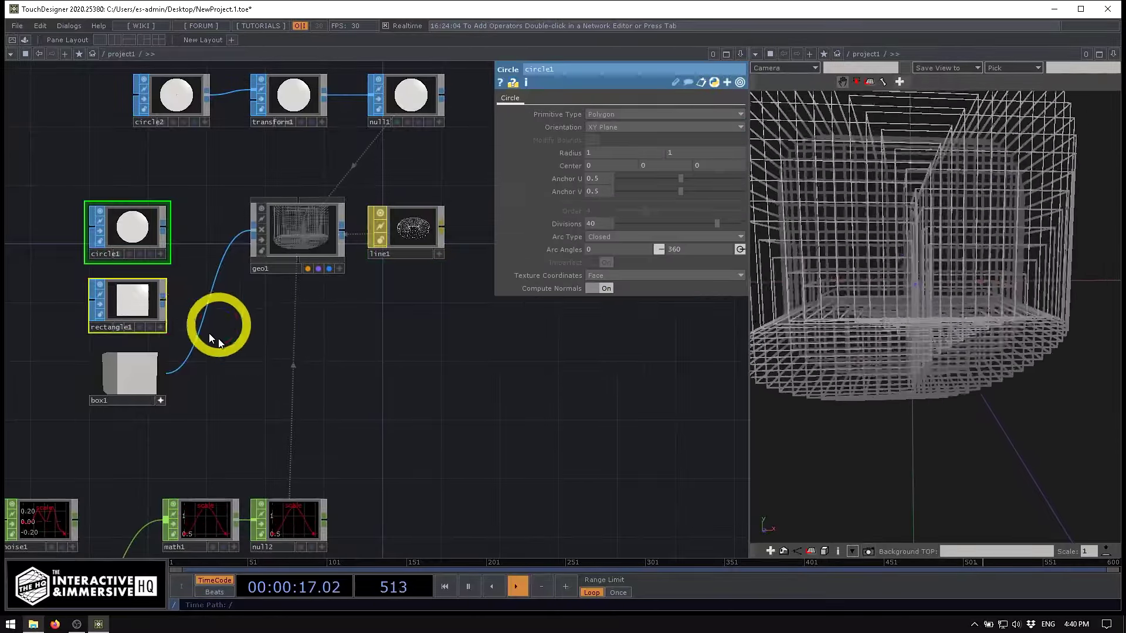
{"action": "left_click_drag", "start_coordinate": [163, 228], "coordinate": [238, 234]}
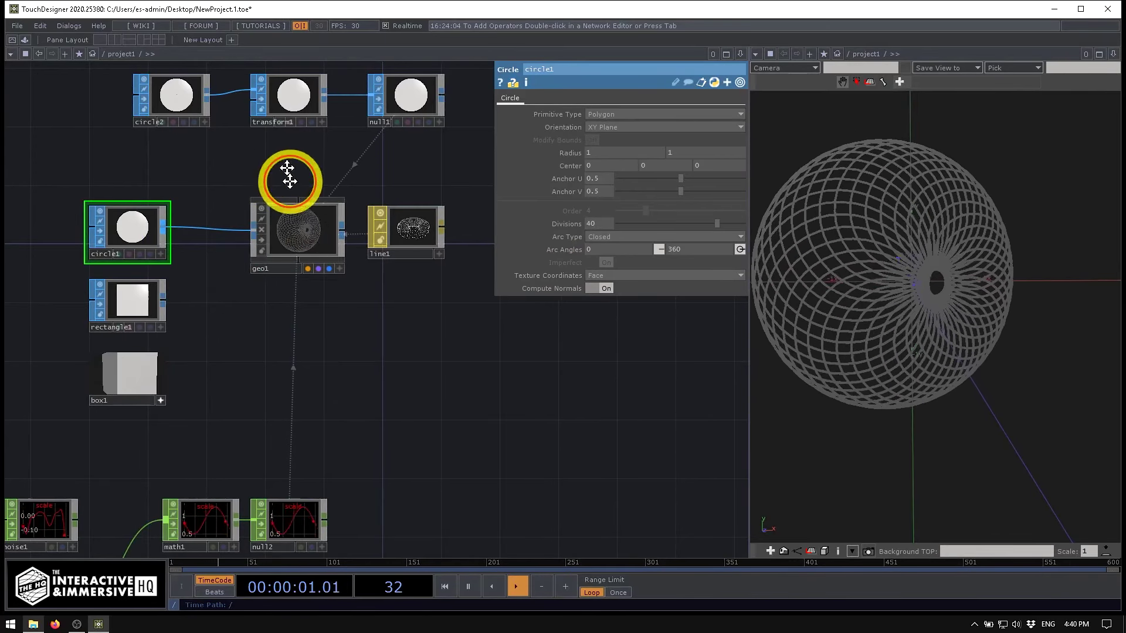
{"action": "left_click_drag", "start_coordinate": [287, 170], "coordinate": [330, 305]}
Move circle2 up, add a Sphere SOP below it, and wire the sphere into transform1 in place of circle2.
{"action": "left_click_drag", "start_coordinate": [217, 240], "coordinate": [202, 164]}
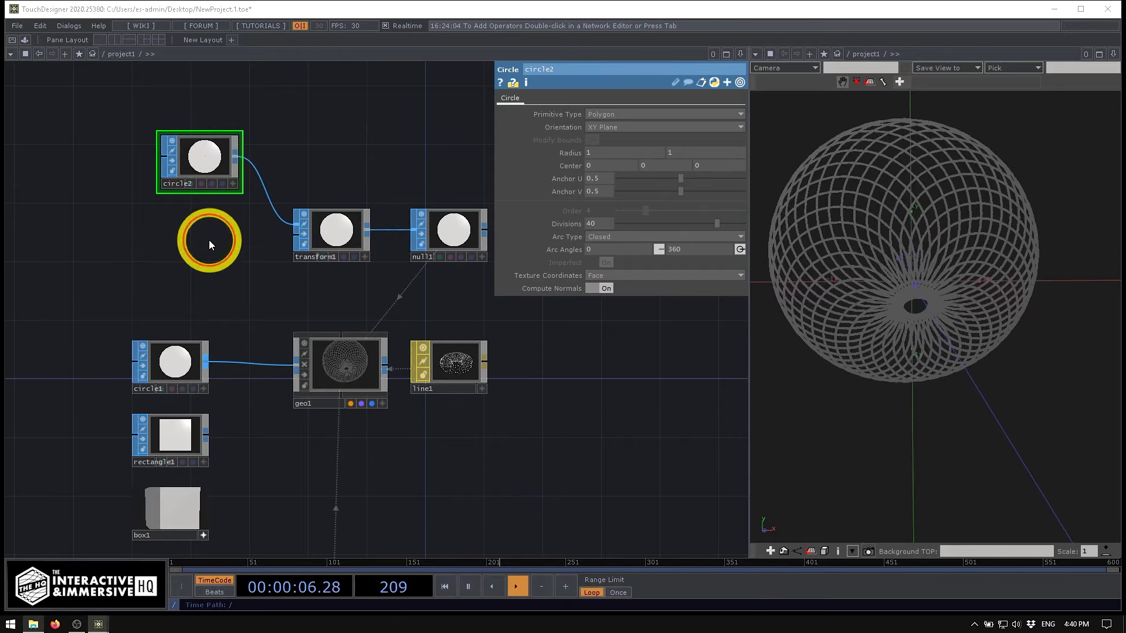
{"action": "double_click", "coordinate": [209, 240]}
{"action": "type", "text": "sph"}
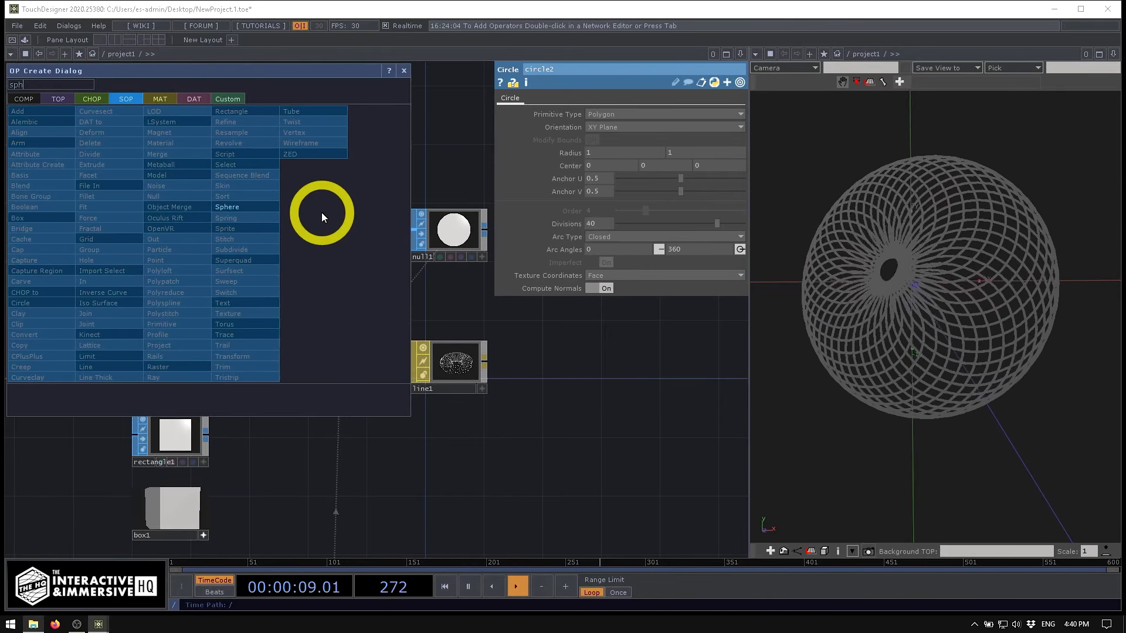
{"action": "left_click", "coordinate": [258, 208]}
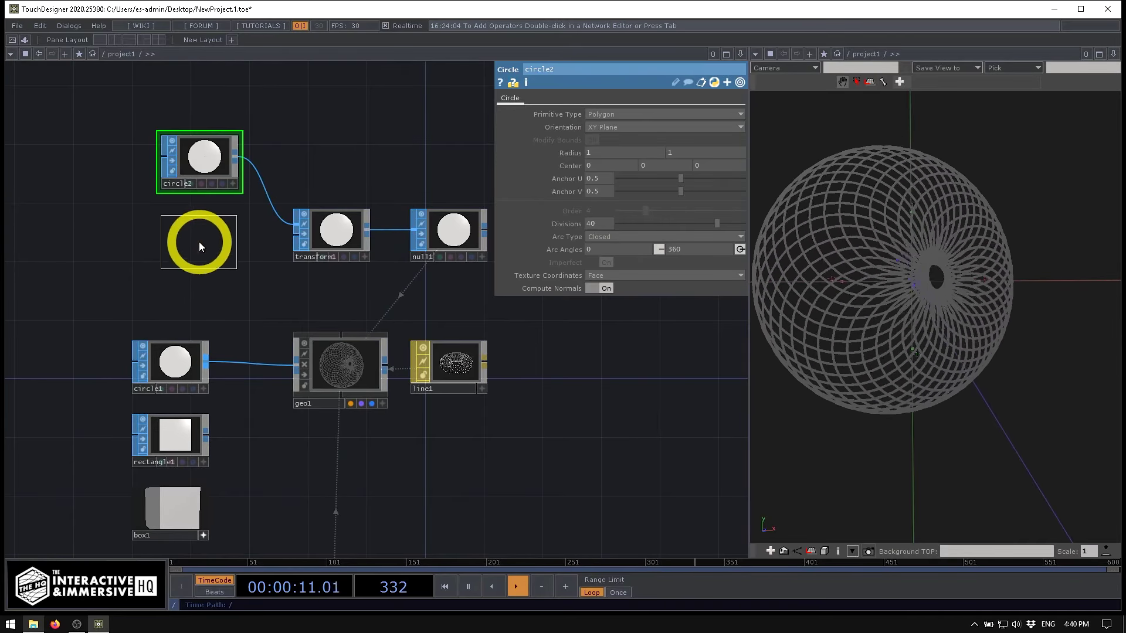
{"action": "left_click", "coordinate": [199, 241]}
{"action": "left_click_drag", "start_coordinate": [236, 225], "coordinate": [297, 228]}
Examine geo1's error and compare null1's point information with null2's sample information.
{"action": "left_click_drag", "start_coordinate": [422, 283], "coordinate": [416, 202]}
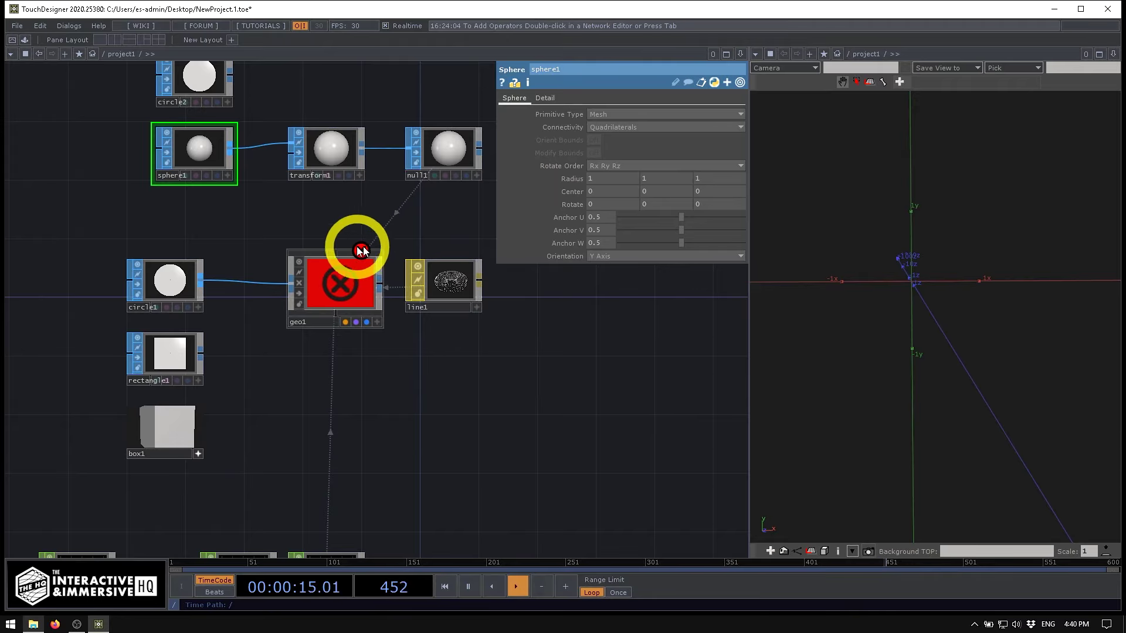
{"action": "left_click", "coordinate": [364, 284]}
{"action": "middle_click_drag", "start_coordinate": [364, 252], "coordinate": [433, 279]}
{"action": "middle_click_drag", "start_coordinate": [539, 288], "coordinate": [332, 402]}
{"action": "left_click_drag", "start_coordinate": [287, 387], "coordinate": [204, 345]}
{"action": "middle_click_drag", "start_coordinate": [340, 110], "coordinate": [349, 327]}
{"action": "left_click_drag", "start_coordinate": [295, 401], "coordinate": [342, 248]}
{"action": "middle_click", "coordinate": [286, 395]}
{"action": "middle_click_drag", "start_coordinate": [286, 397], "coordinate": [310, 304]}
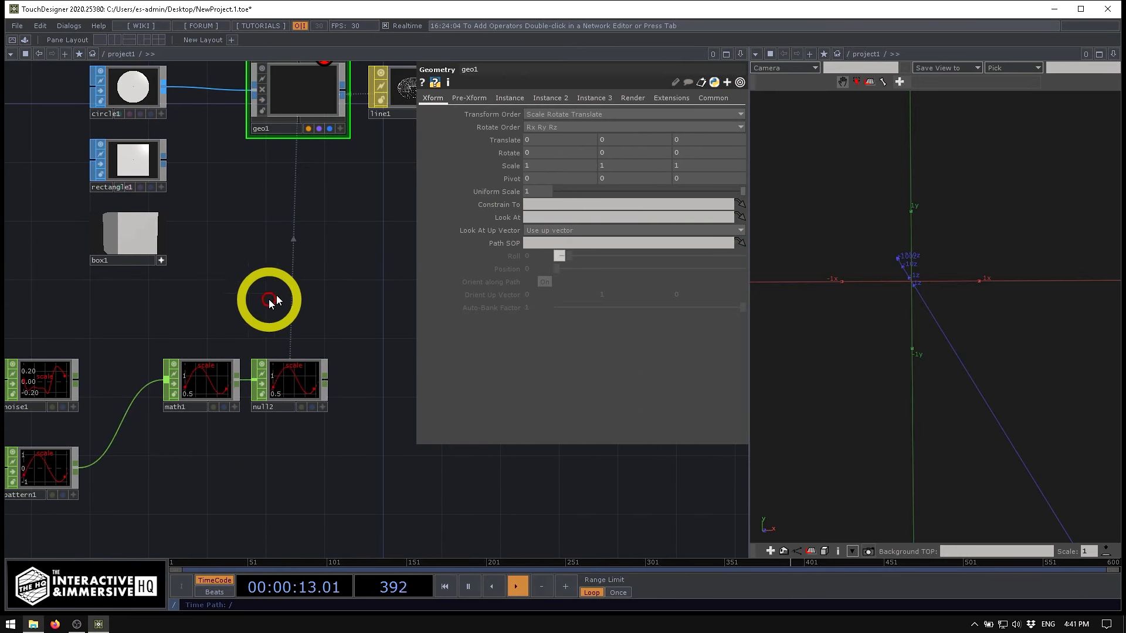
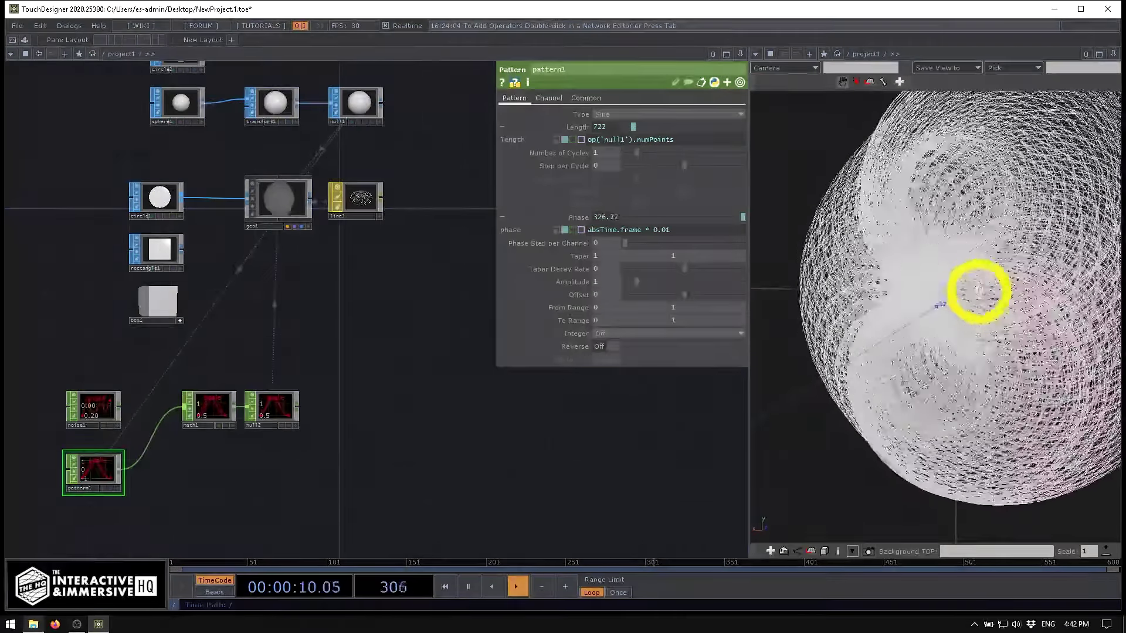
Thin the lines by setting line1's Width Near to 1.4 and Width Far to 2.4.
{"action": "left_click", "coordinate": [359, 197]}
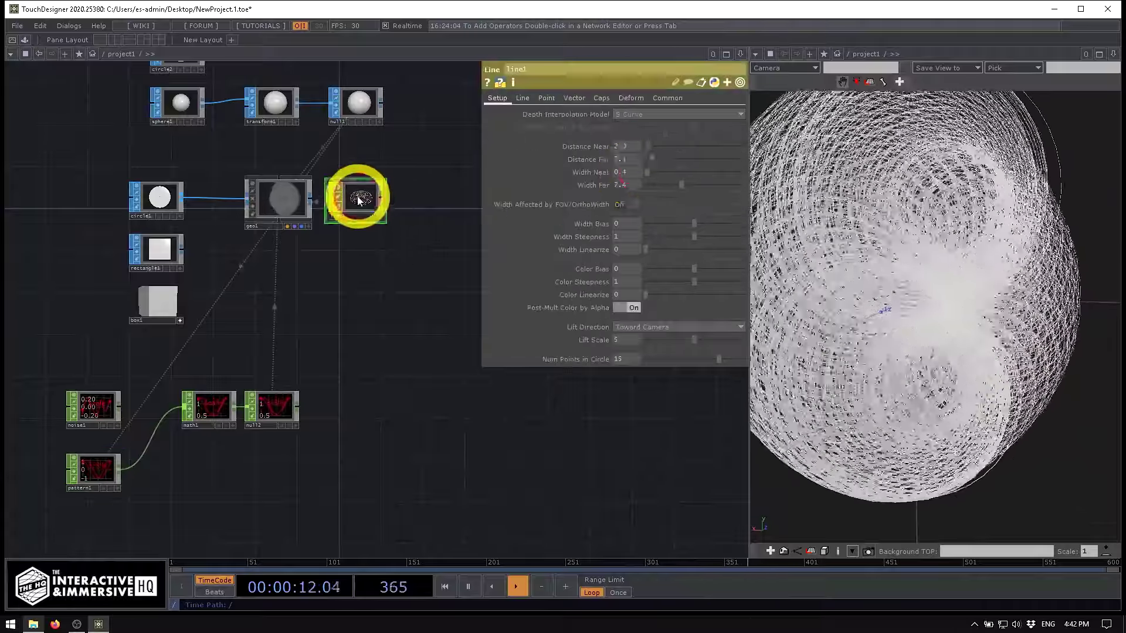
{"action": "mouse_move", "coordinate": [675, 189]}
{"action": "left_mouse_down"}
{"action": "mouse_move", "coordinate": [652, 170]}
{"action": "mouse_move", "coordinate": [665, 174]}
{"action": "mouse_move", "coordinate": [655, 184]}
{"action": "left_mouse_up"}
{"action": "mouse_move", "coordinate": [895, 301]}
{"action": "left_mouse_down"}
{"action": "mouse_move", "coordinate": [910, 314]}
{"action": "mouse_move", "coordinate": [944, 291]}
{"action": "mouse_move", "coordinate": [903, 293]}
{"action": "left_mouse_up"}
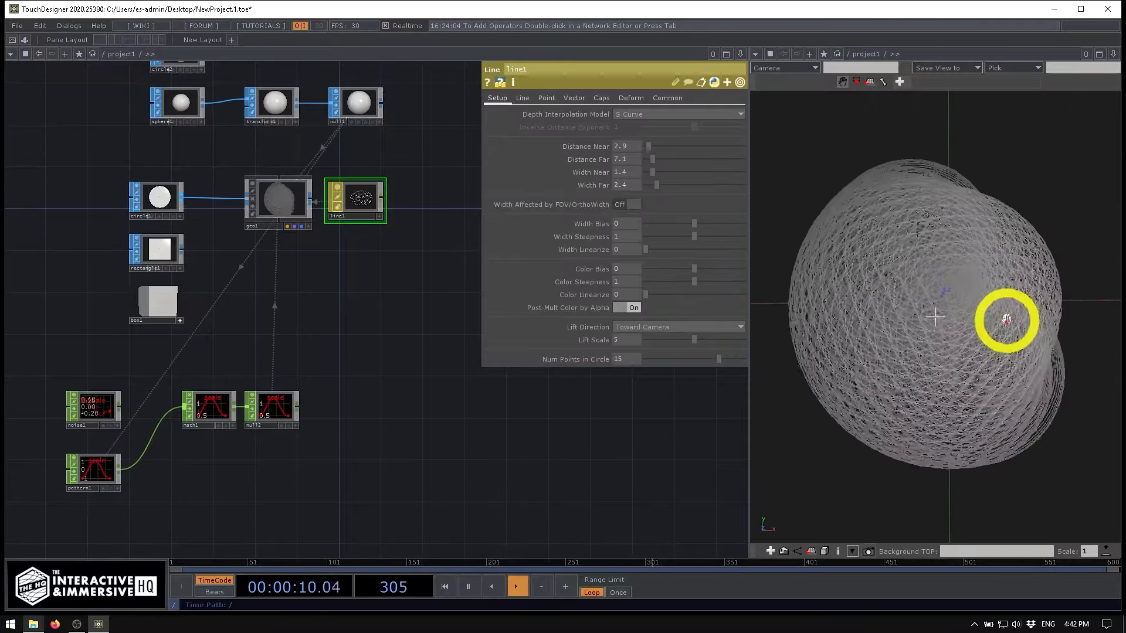
Review the instancing setup, from sphere1's point information and transform1's rotation through math1 and null2 to geo1's Instance parameters.
{"action": "left_click", "coordinate": [158, 199]}
{"action": "left_click_drag", "start_coordinate": [217, 163], "coordinate": [236, 266]}
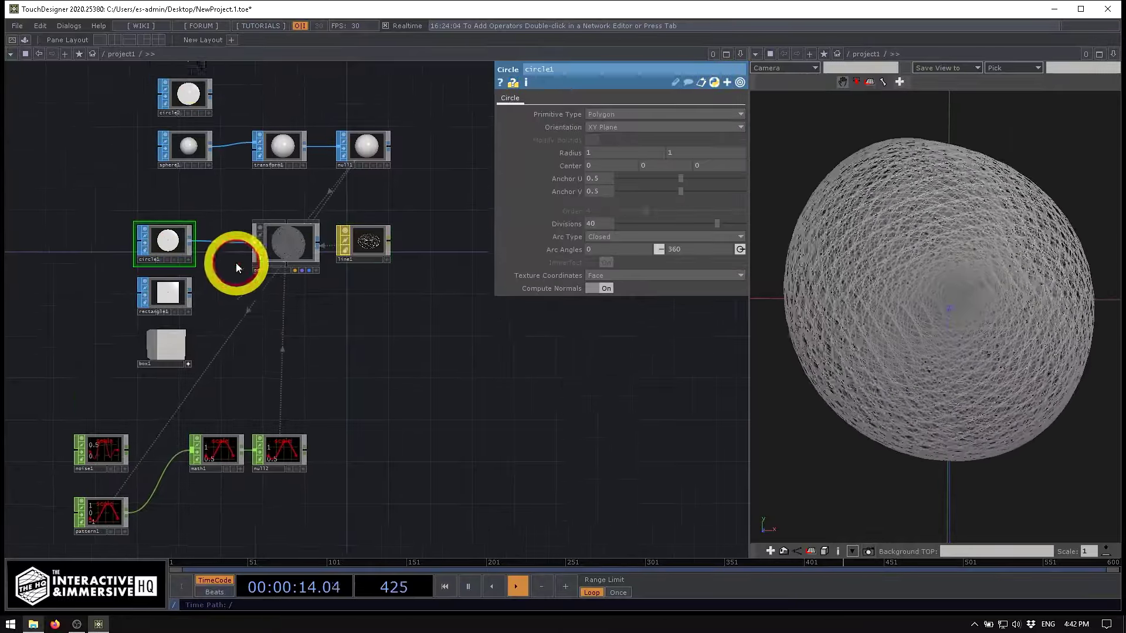
{"action": "left_click", "coordinate": [200, 202]}
{"action": "middle_click", "coordinate": [201, 209]}
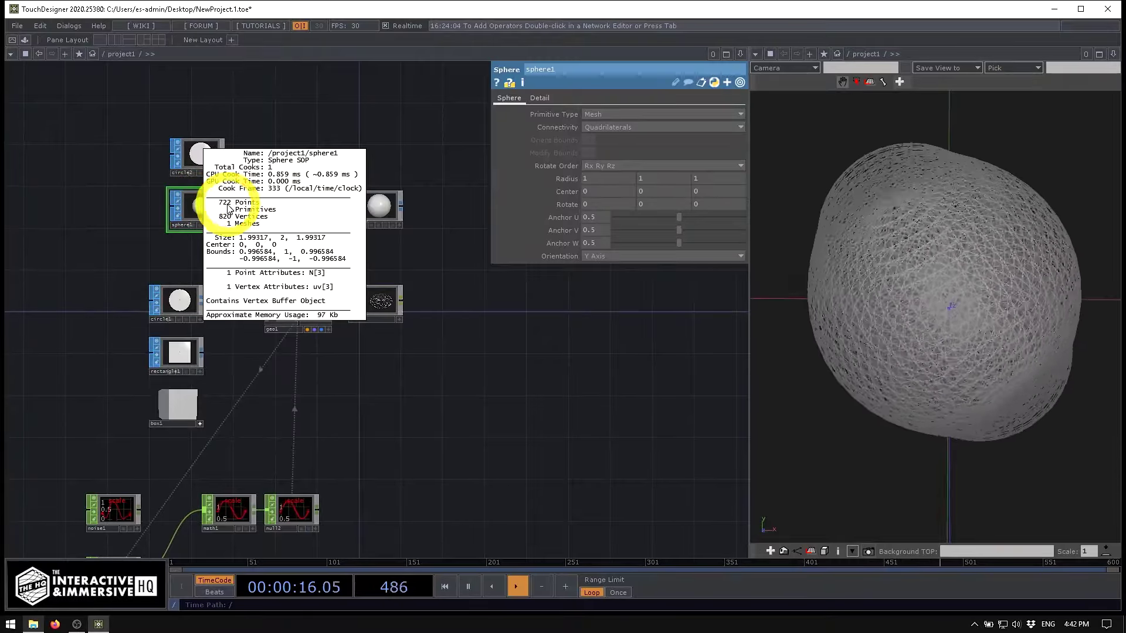
{"action": "left_click", "coordinate": [378, 206]}
{"action": "left_click", "coordinate": [293, 205]}
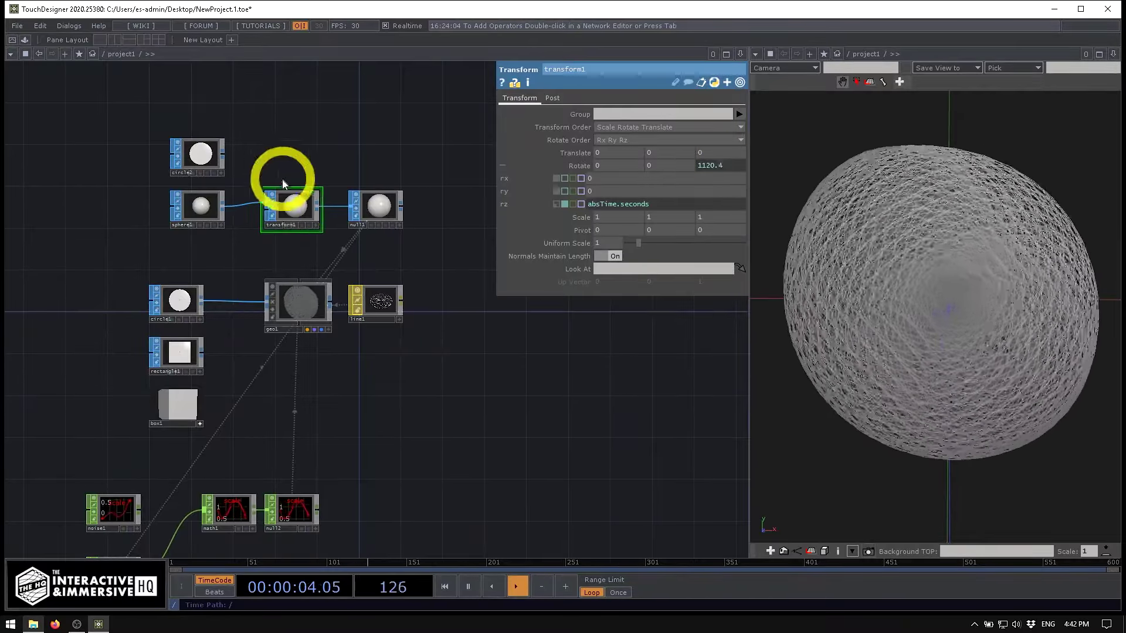
{"action": "left_click_drag", "start_coordinate": [302, 437], "coordinate": [324, 316]}
{"action": "scroll", "coordinate": [238, 375], "scroll_direction": "up", "scroll_amount": 3}
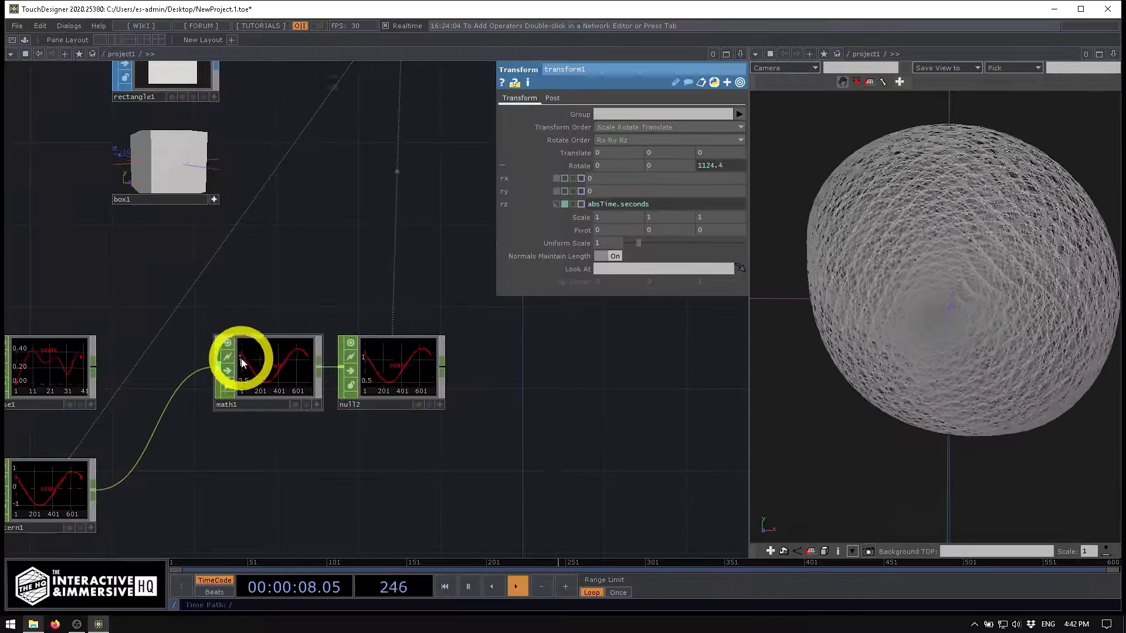
{"action": "left_click_drag", "start_coordinate": [384, 105], "coordinate": [280, 291]}
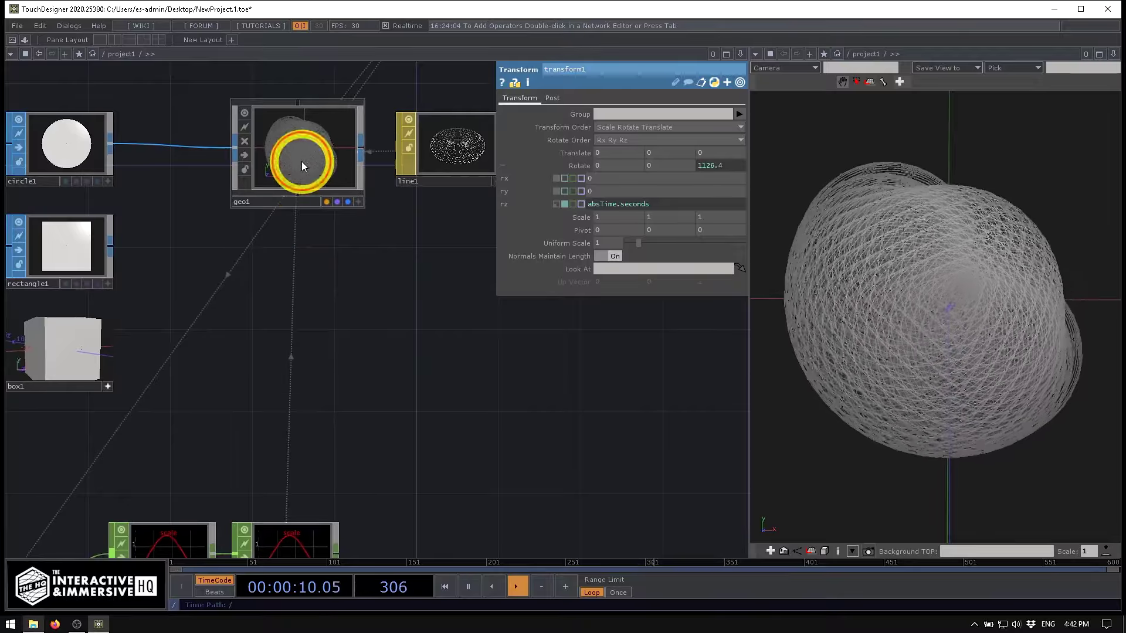
{"action": "left_click", "coordinate": [302, 162]}
{"action": "left_click", "coordinate": [510, 98]}
{"action": "left_click", "coordinate": [542, 114]}
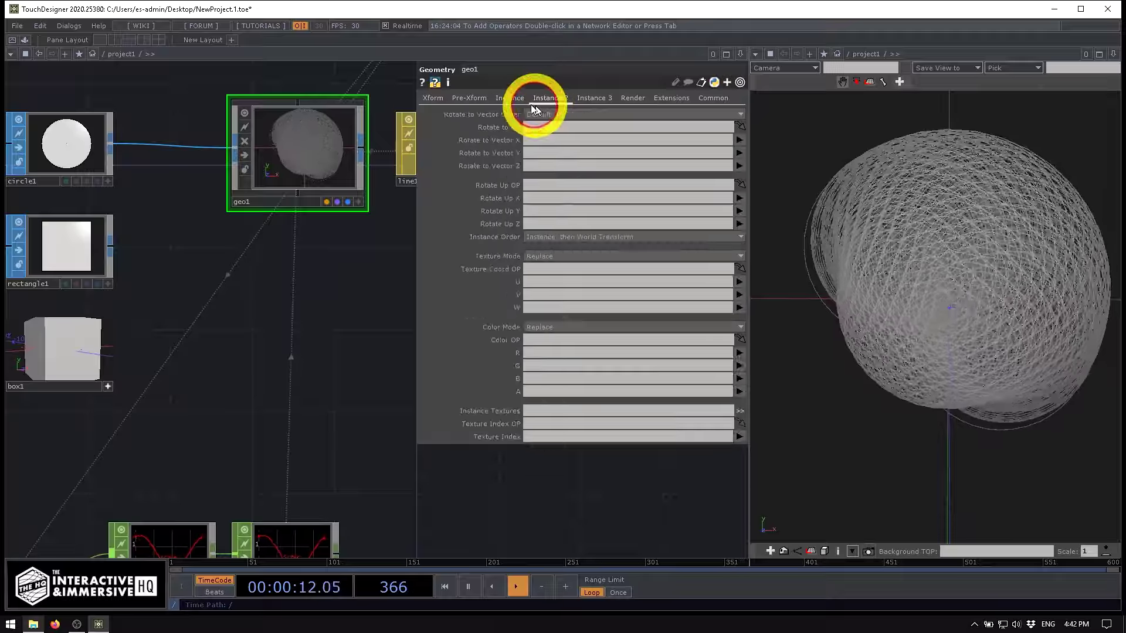
{"action": "key", "text": "h"}
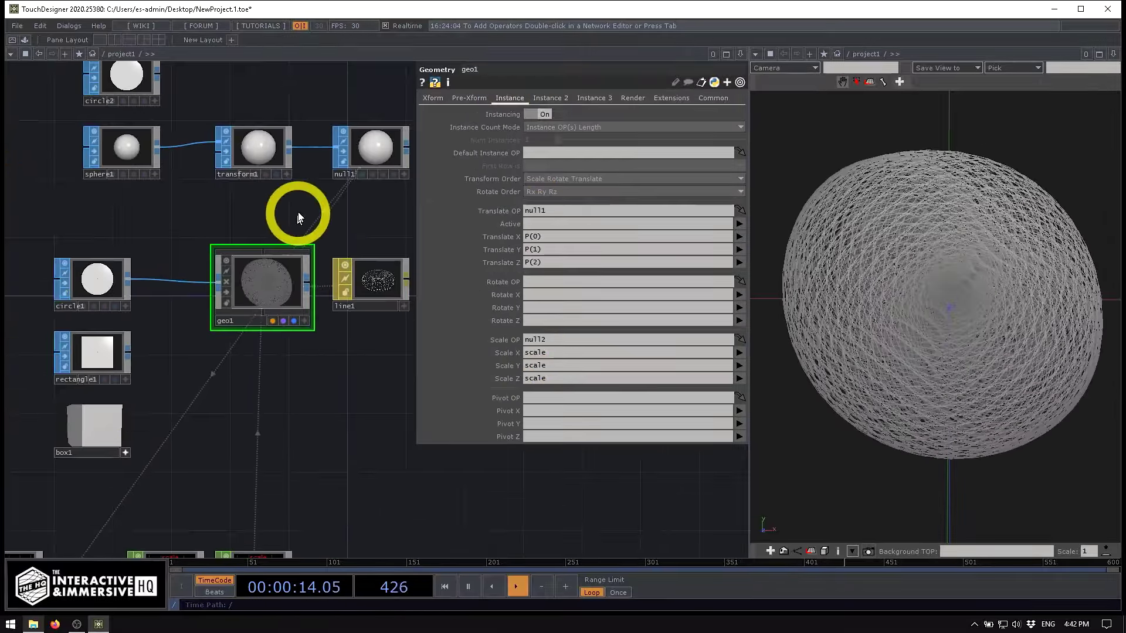
Try animating transform1's X rotation with the expression absTime.seconds.
{"action": "left_click", "coordinate": [216, 213]}
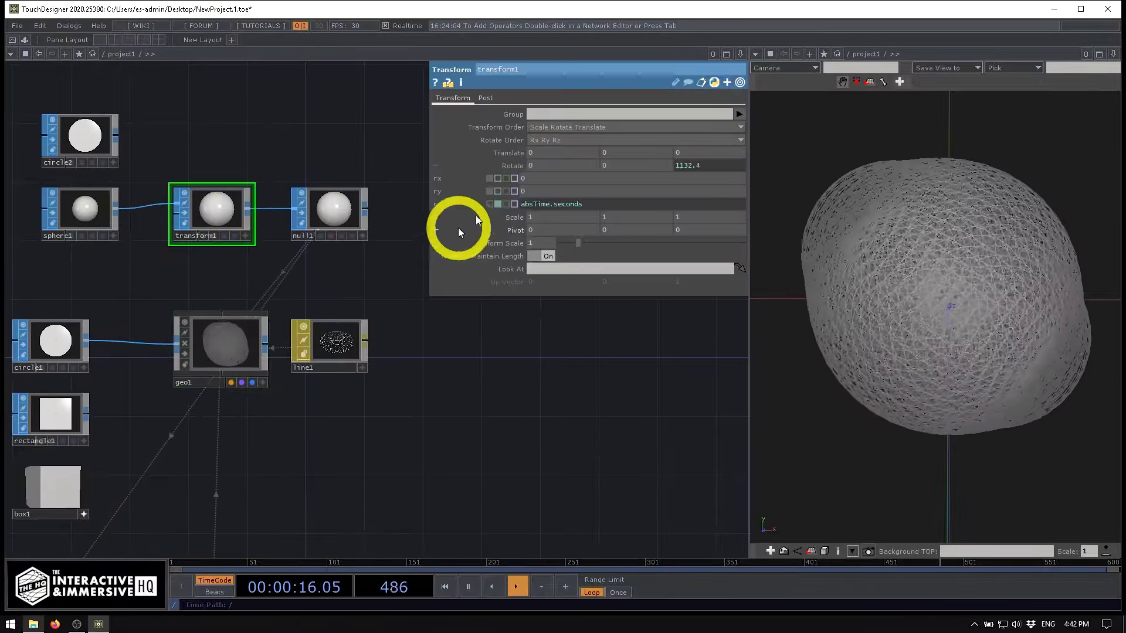
{"action": "left_click", "coordinate": [535, 179]}
{"action": "type", "text": "absTime.seconds"}
{"action": "key", "text": "Return"}
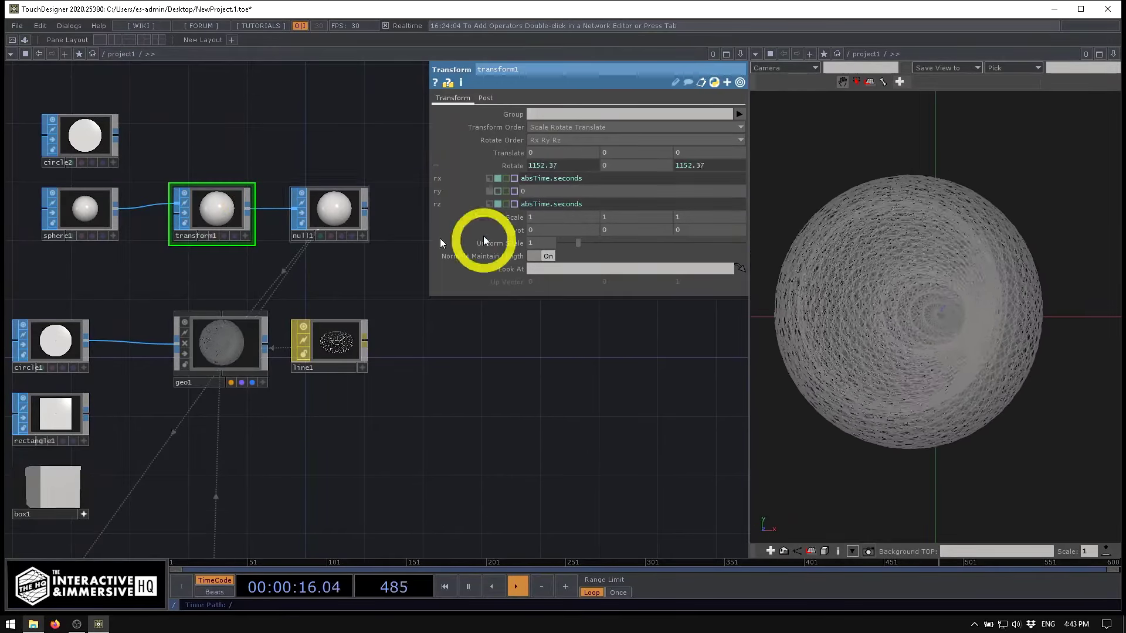
Remove the time expression from transform1's X rotation, returning it to 0.
{"action": "left_click", "coordinate": [533, 179]}
{"action": "key", "text": "BackSpace"}
{"action": "key", "text": "Return"}
Wire noise1 into math1 in place of pattern1 and inspect noise1's channel information.
{"action": "left_click_drag", "start_coordinate": [333, 493], "coordinate": [428, 286]}
{"action": "left_click_drag", "start_coordinate": [229, 353], "coordinate": [275, 308]}
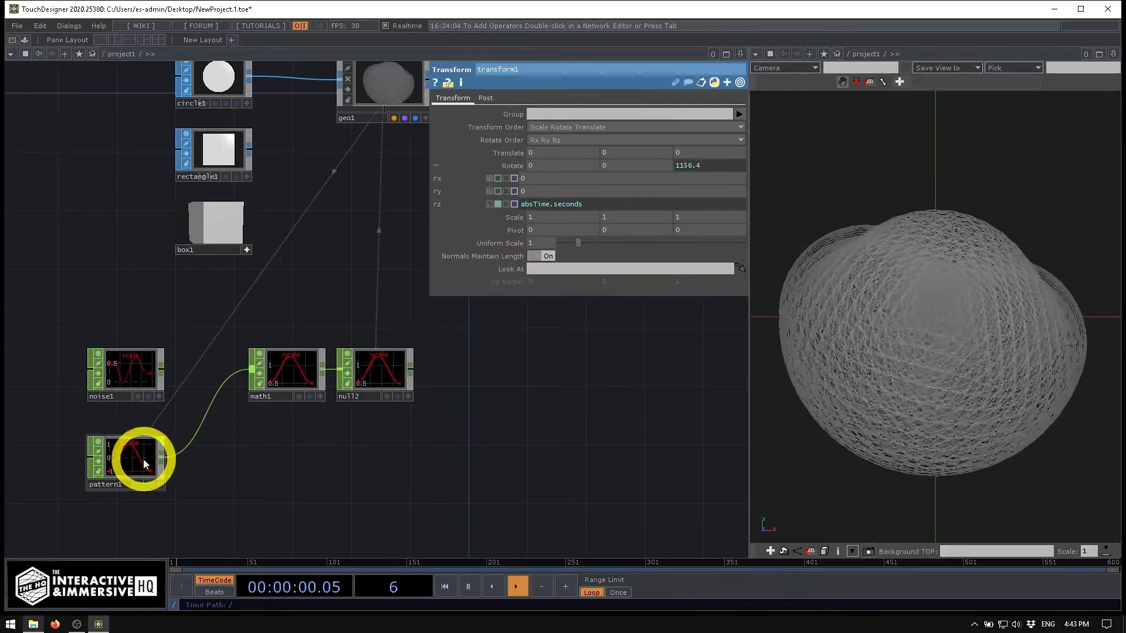
{"action": "left_click", "coordinate": [143, 460]}
{"action": "left_click", "coordinate": [129, 360]}
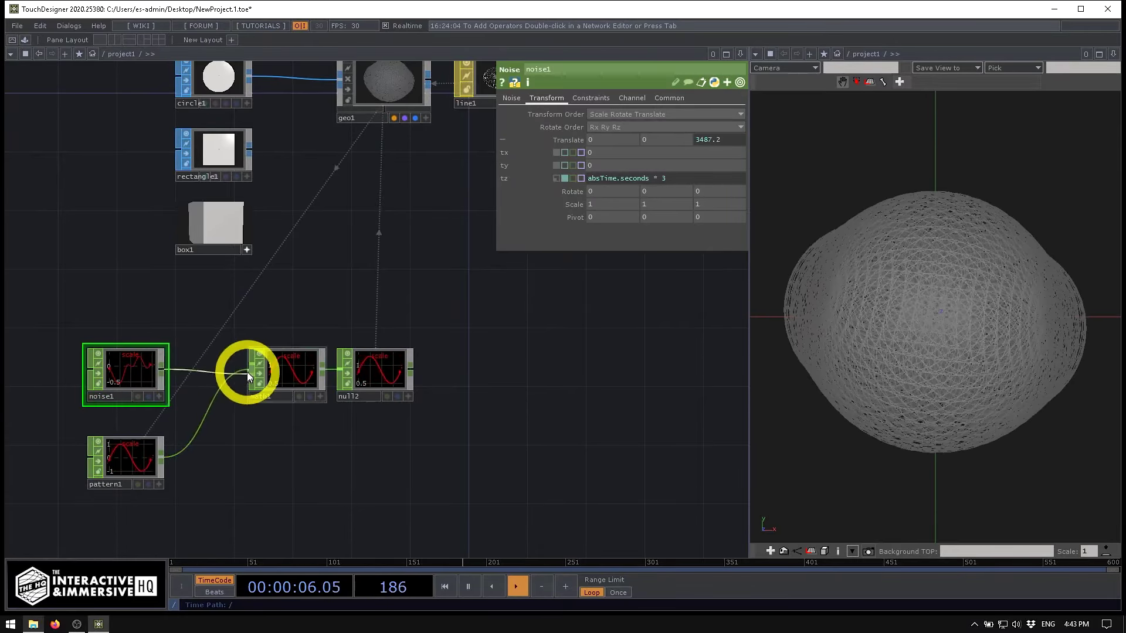
{"action": "left_click_drag", "start_coordinate": [159, 368], "coordinate": [202, 417]}
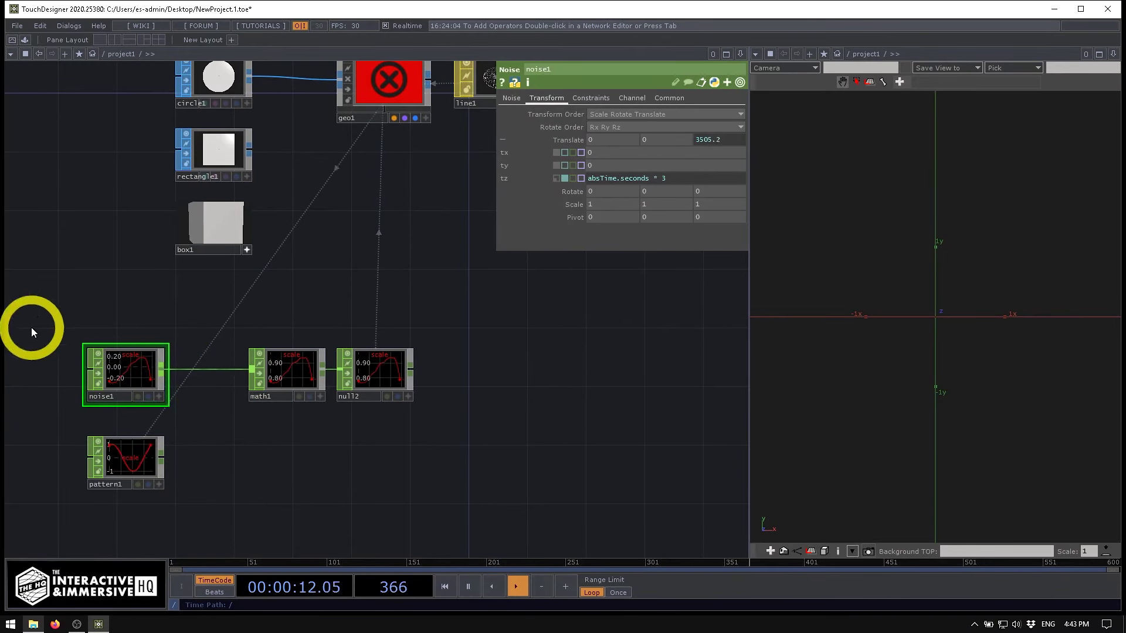
{"action": "middle_click", "coordinate": [138, 382]}
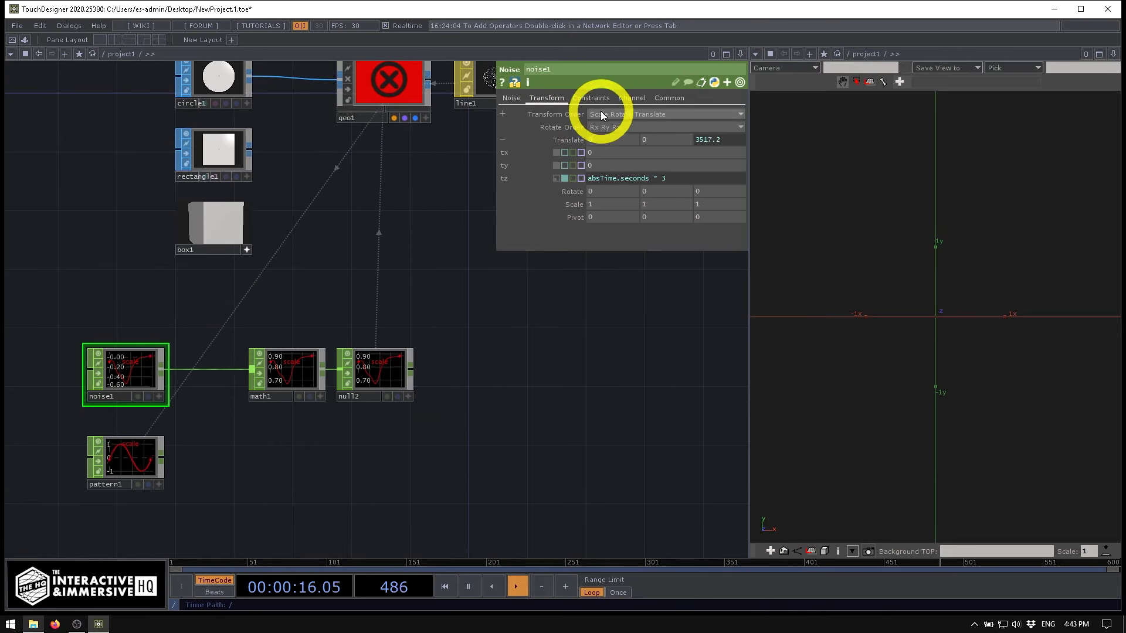
Drive noise1's channel End with the expression op('null1').numSamples - 1.
{"action": "left_click", "coordinate": [632, 98]}
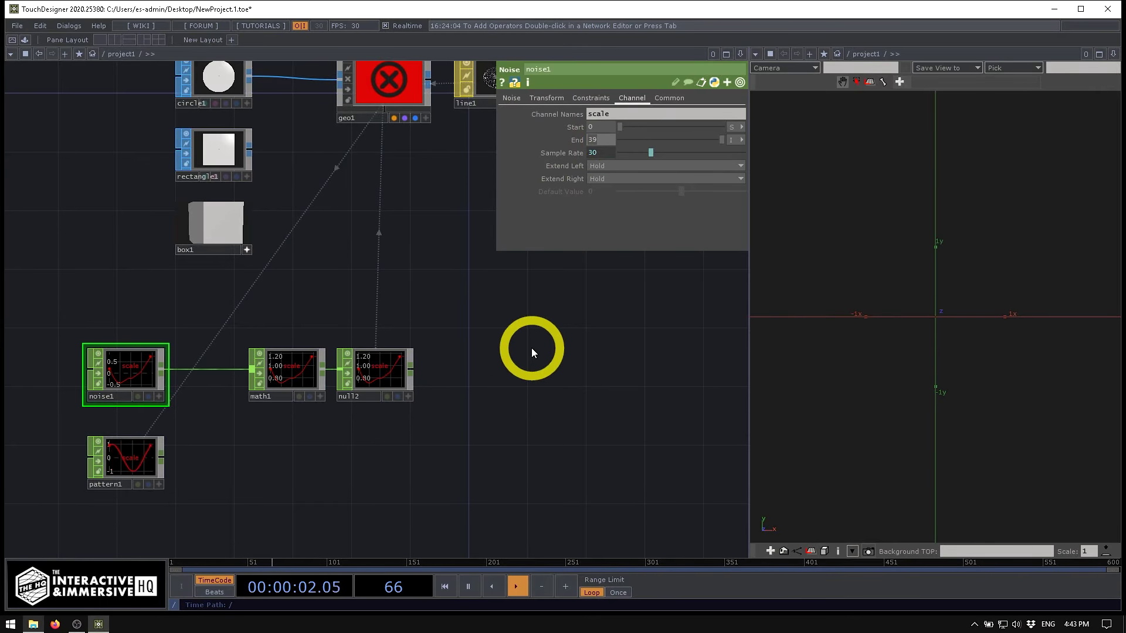
{"action": "left_click", "coordinate": [575, 139]}
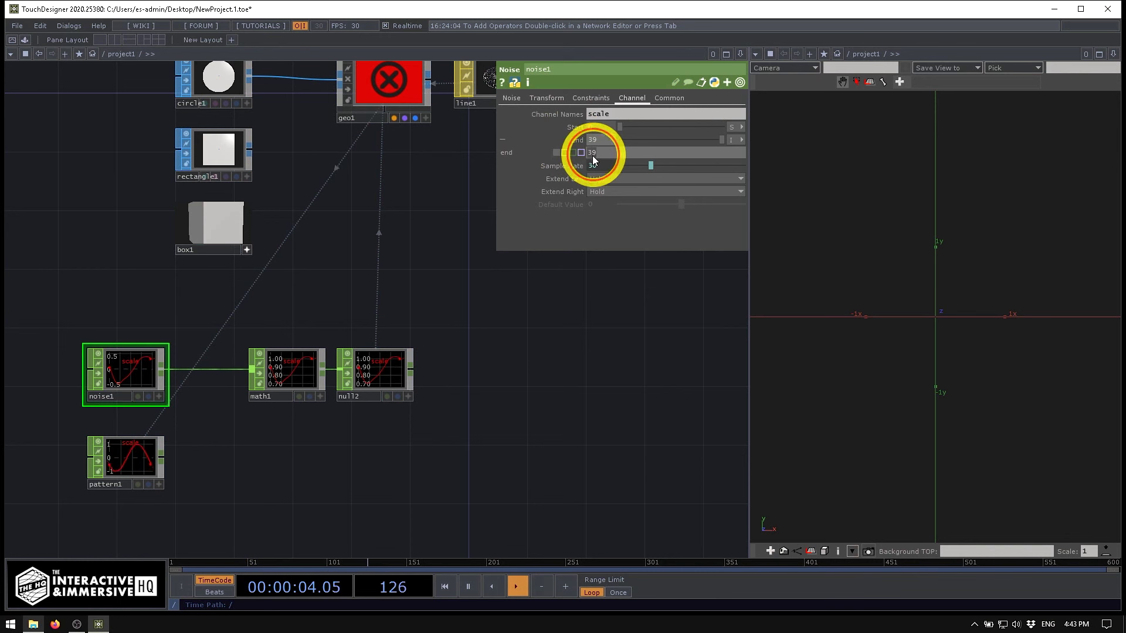
{"action": "type", "text": "op("}
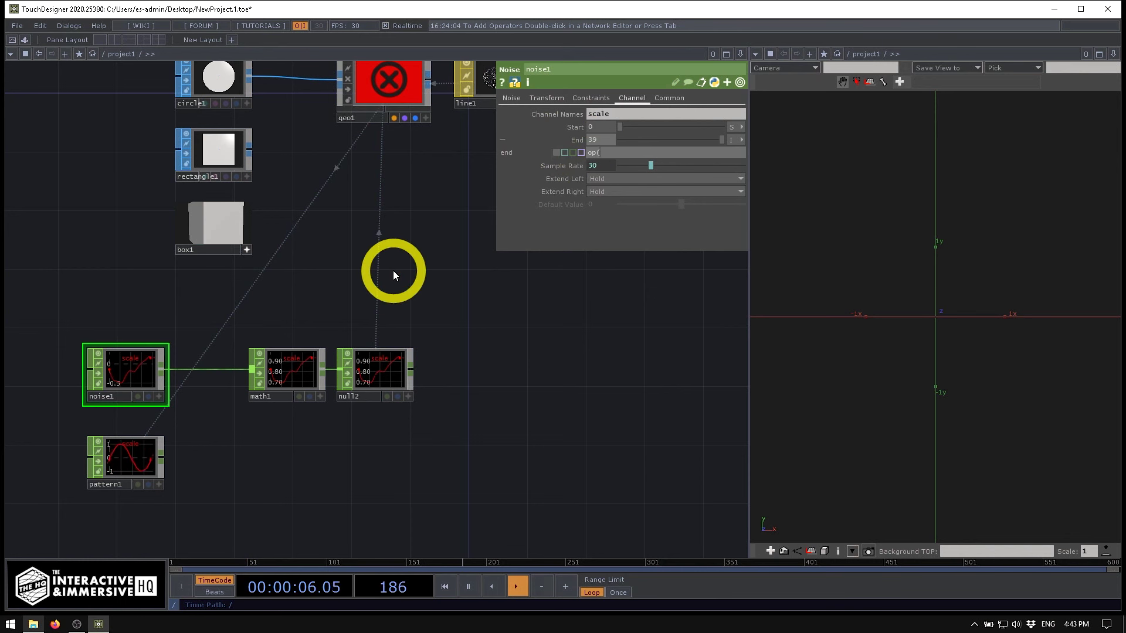
{"action": "type", "text": "'null1')"}
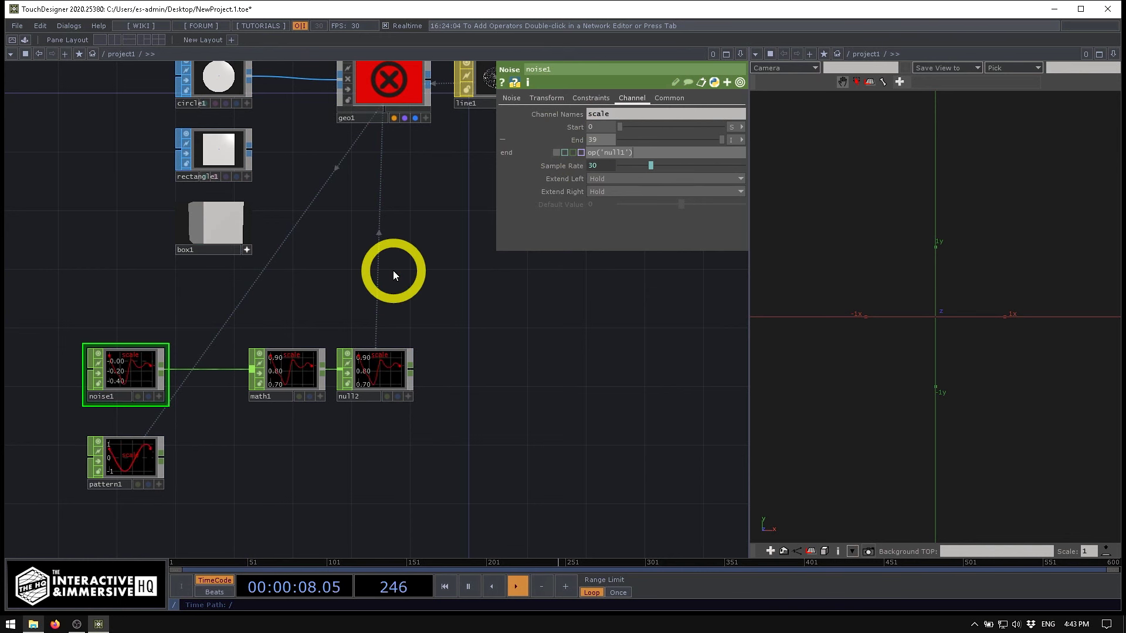
{"action": "type", "text": ".numSamples"}
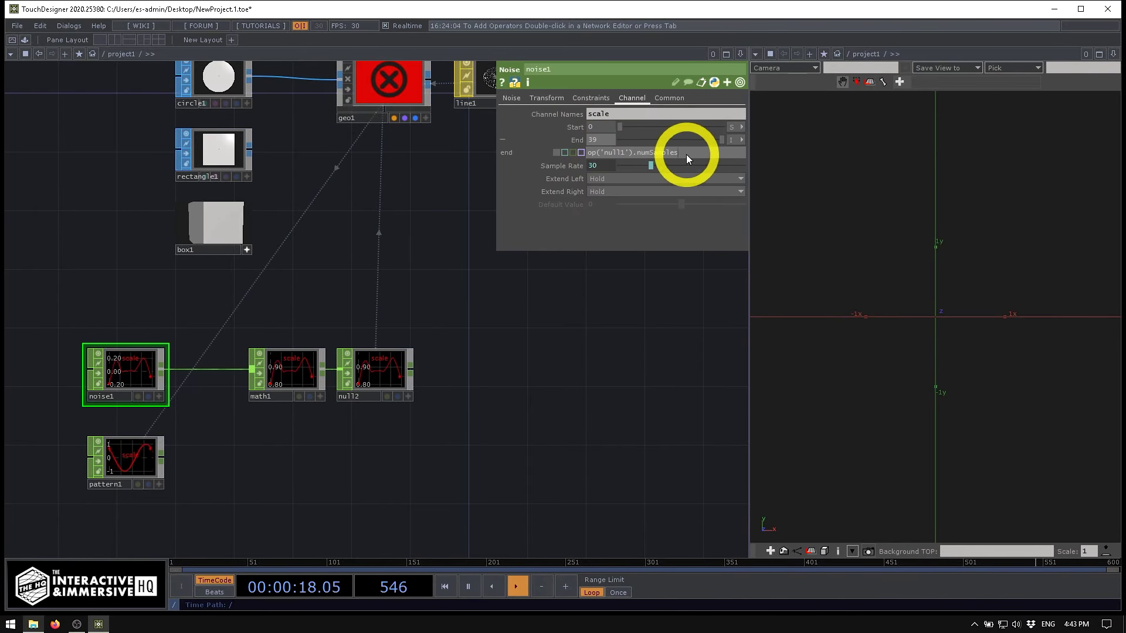
{"action": "type", "text": "1"}
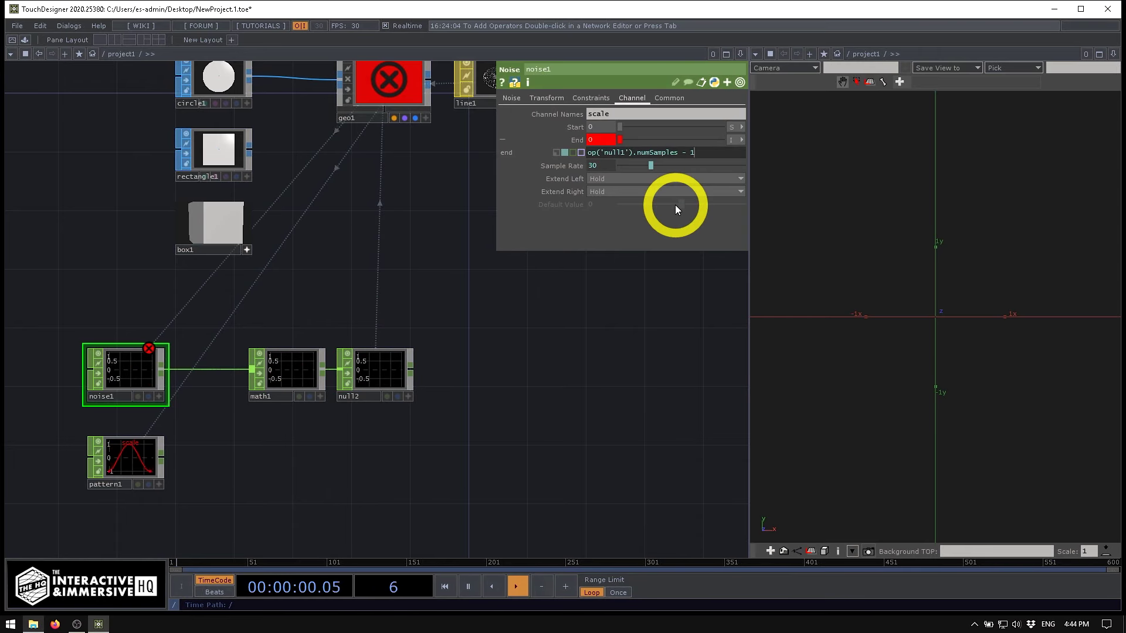
{"action": "left_click", "coordinate": [449, 246]}
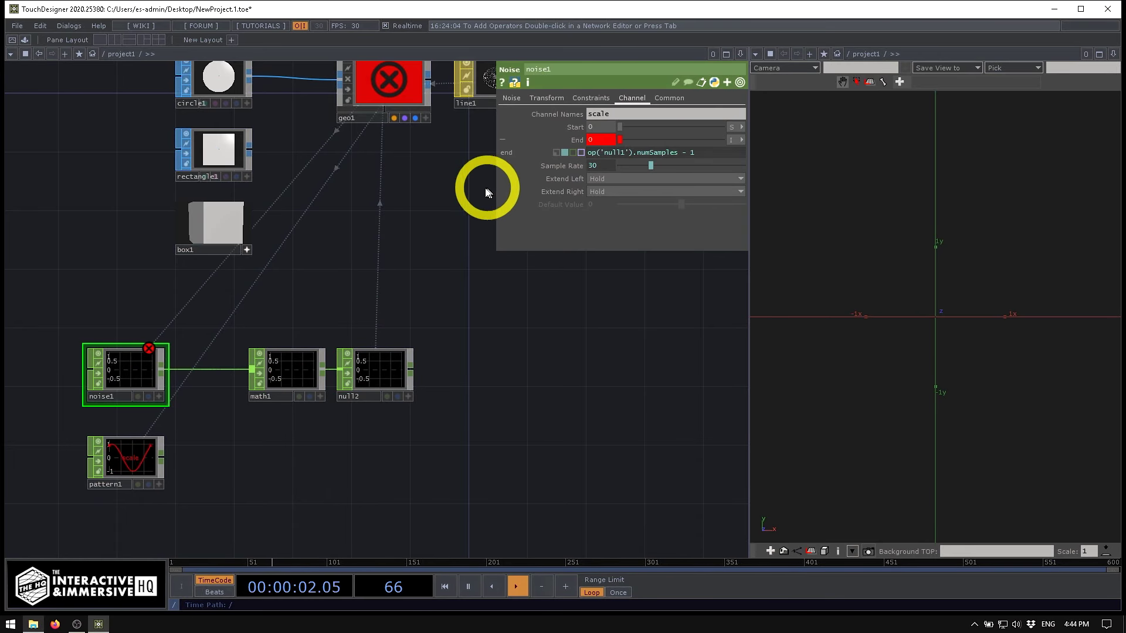
Replace numSamples with numPoints in noise1's End expression, making it op('null1').numPoints - 1.
{"action": "mouse_move", "coordinate": [650, 152]}
{"action": "left_click_drag", "start_coordinate": [650, 153], "coordinate": [675, 156]}
{"action": "type", "text": "Points"}
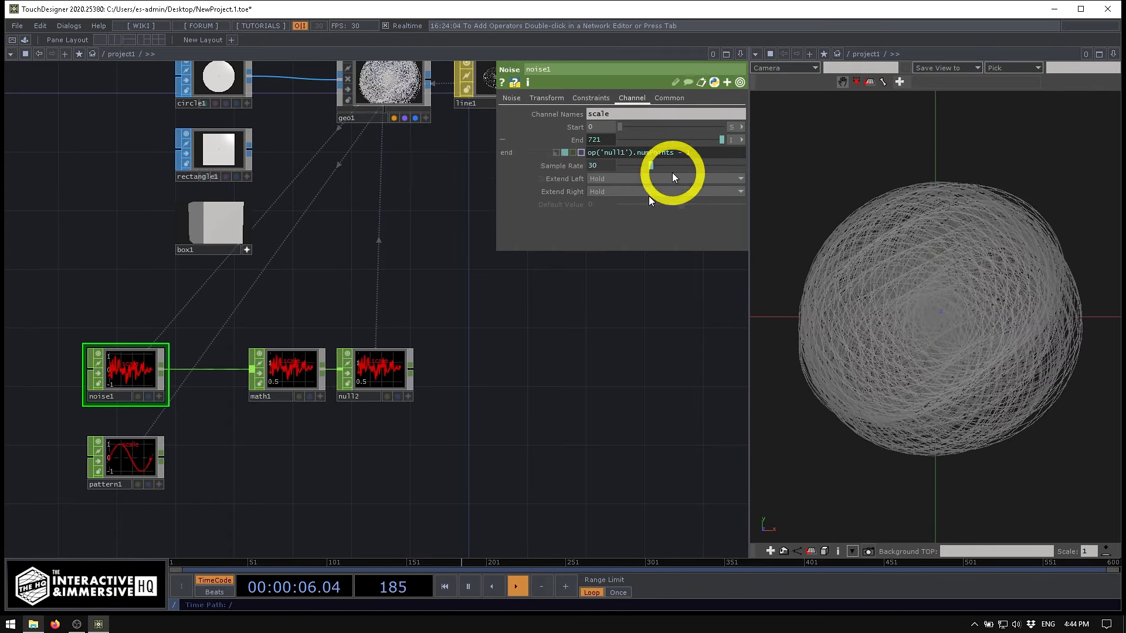
{"action": "left_click_drag", "start_coordinate": [423, 152], "coordinate": [490, 200]}
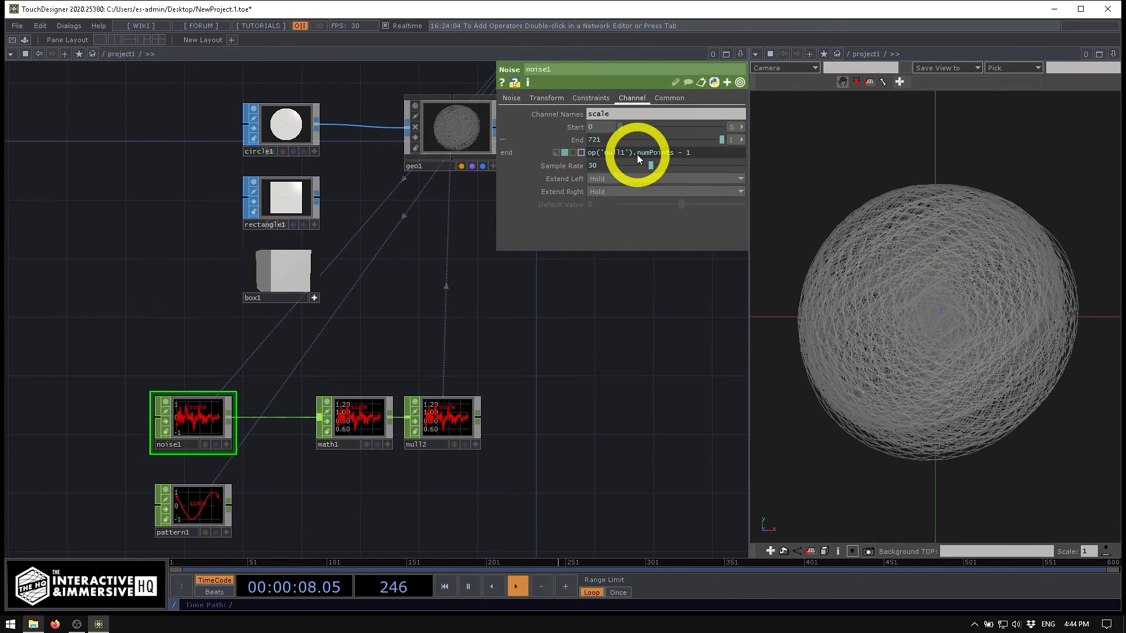
Try noise1's End expression without the - 1 and inspect the operator's sample range information.
{"action": "key", "text": "BackSpace"}
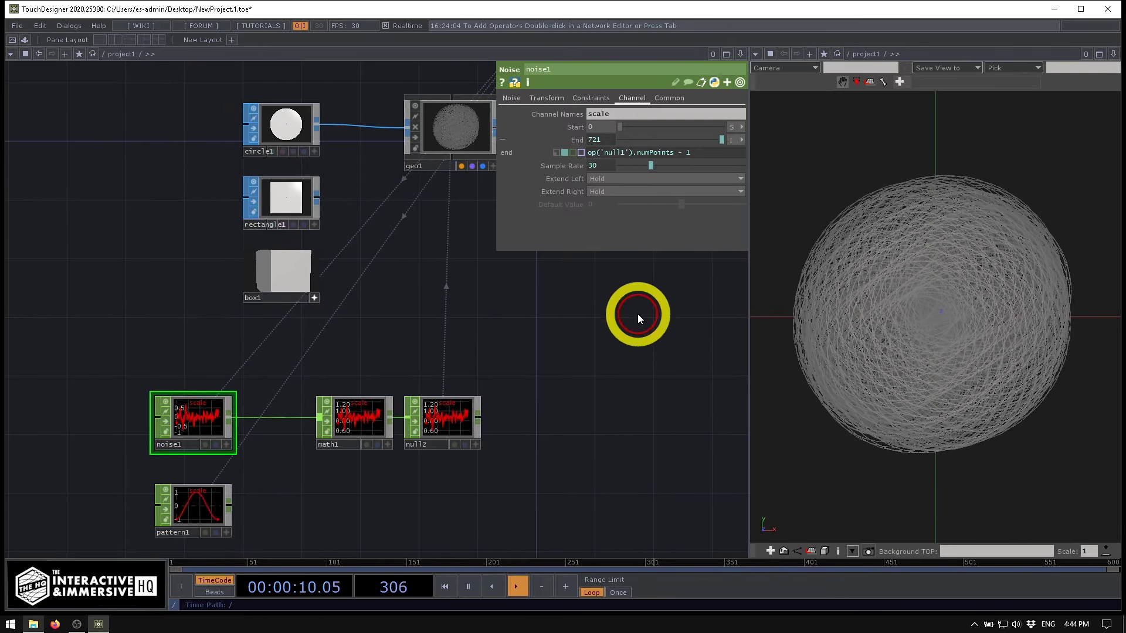
{"action": "key", "text": "BackSpace"}
{"action": "key", "text": "BackSpace"}
{"action": "key", "text": "BackSpace"}
{"action": "left_click", "coordinate": [704, 252]}
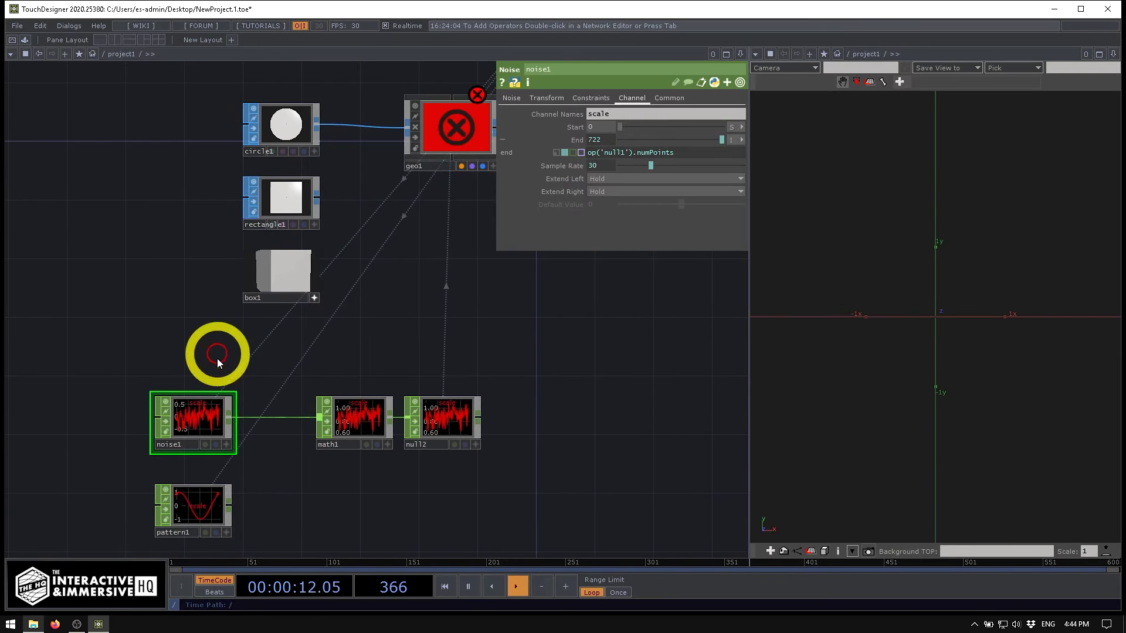
{"action": "middle_click", "coordinate": [210, 423]}
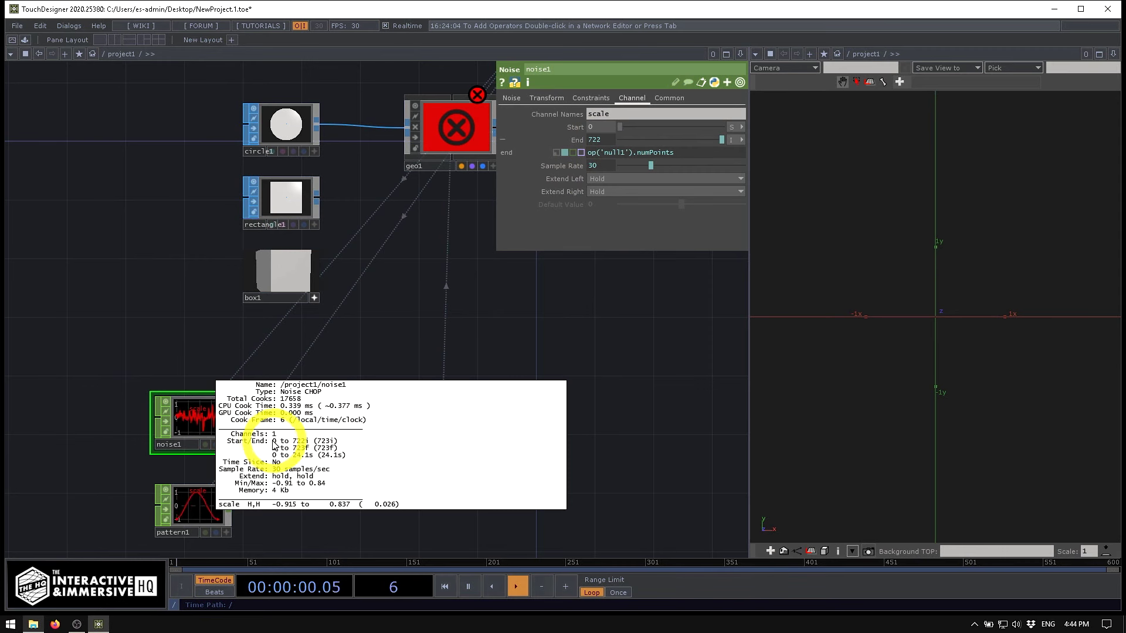
Append -1 to noise1's End expression again and examine the instanced circles from another angle.
{"action": "left_click", "coordinate": [684, 153]}
{"action": "left_click", "coordinate": [684, 154]}
{"action": "type", "text": "-"}
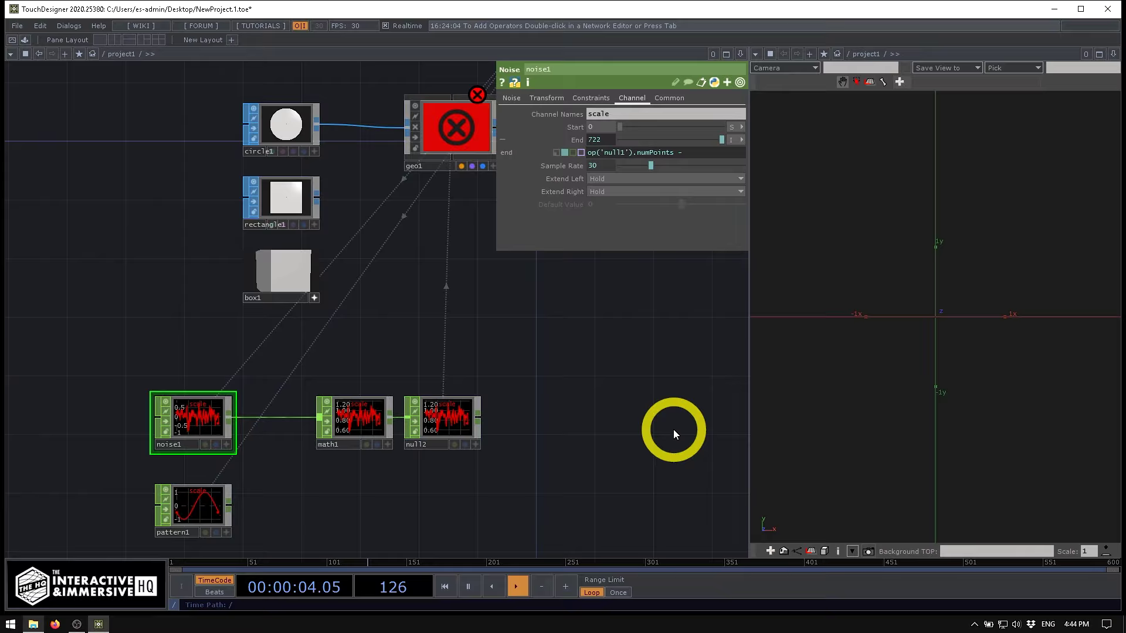
{"action": "type", "text": "1"}
{"action": "left_click_drag", "start_coordinate": [667, 322], "coordinate": [540, 365]}
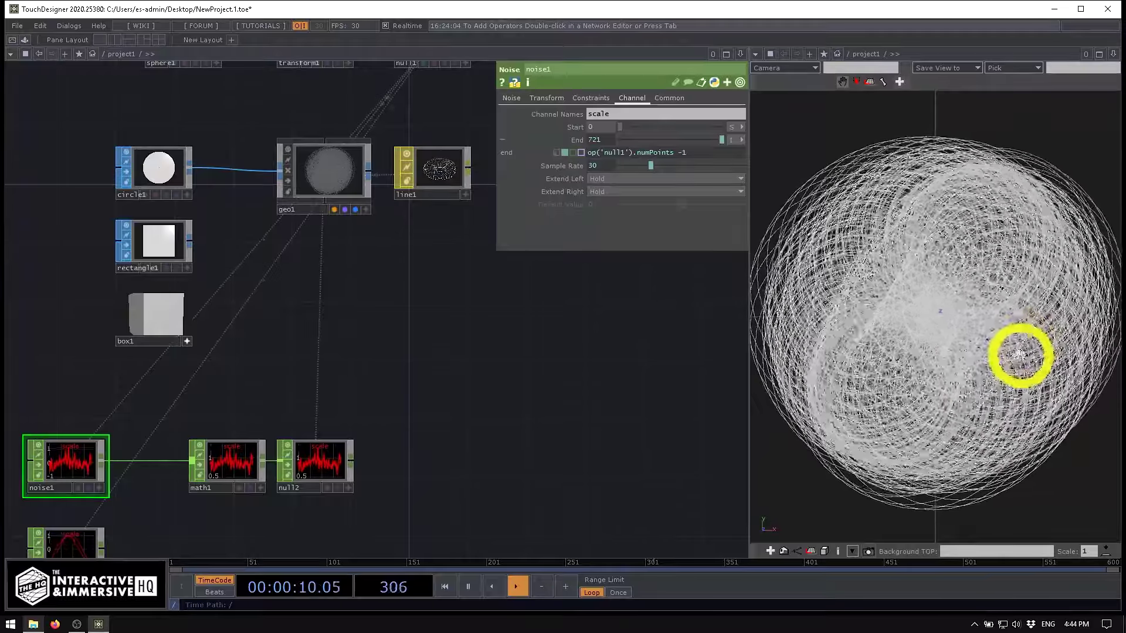
{"action": "left_click_drag", "start_coordinate": [861, 269], "coordinate": [973, 331]}
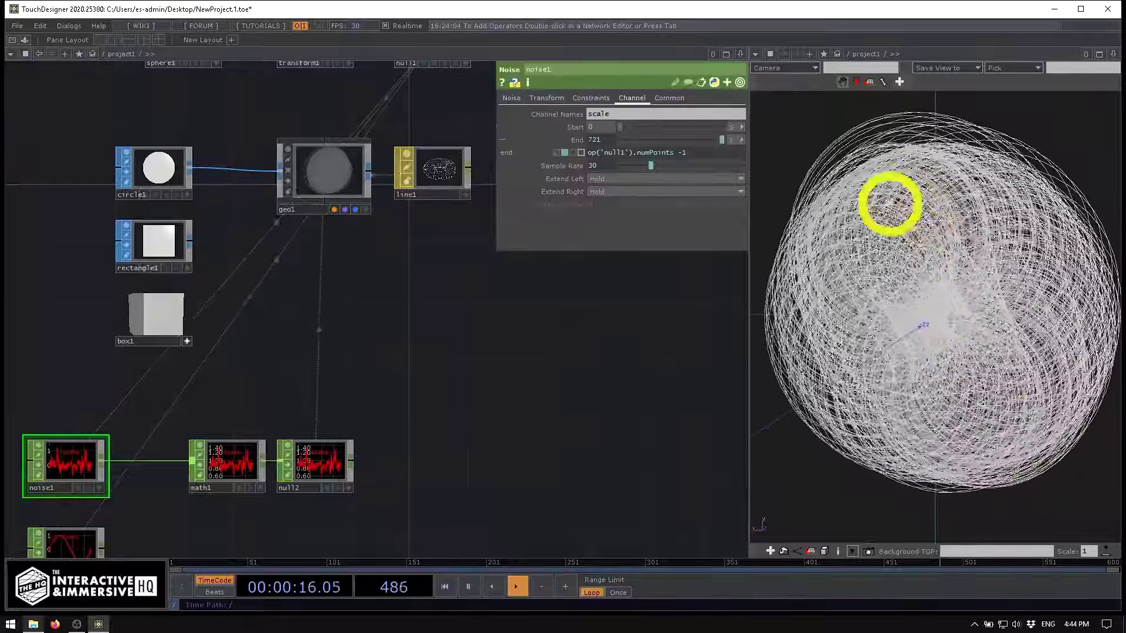
Wire rectangle1 into geo1 in place of circle1 and view the instanced rectangles.
{"action": "left_click_drag", "start_coordinate": [436, 369], "coordinate": [511, 491]}
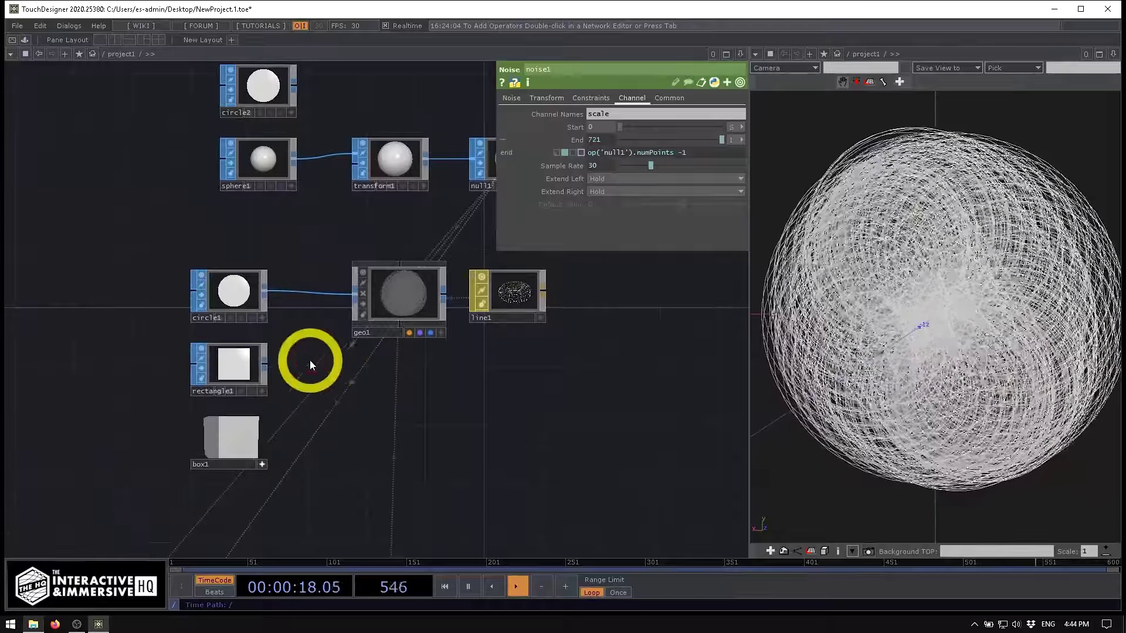
{"action": "left_click_drag", "start_coordinate": [268, 364], "coordinate": [354, 295]}
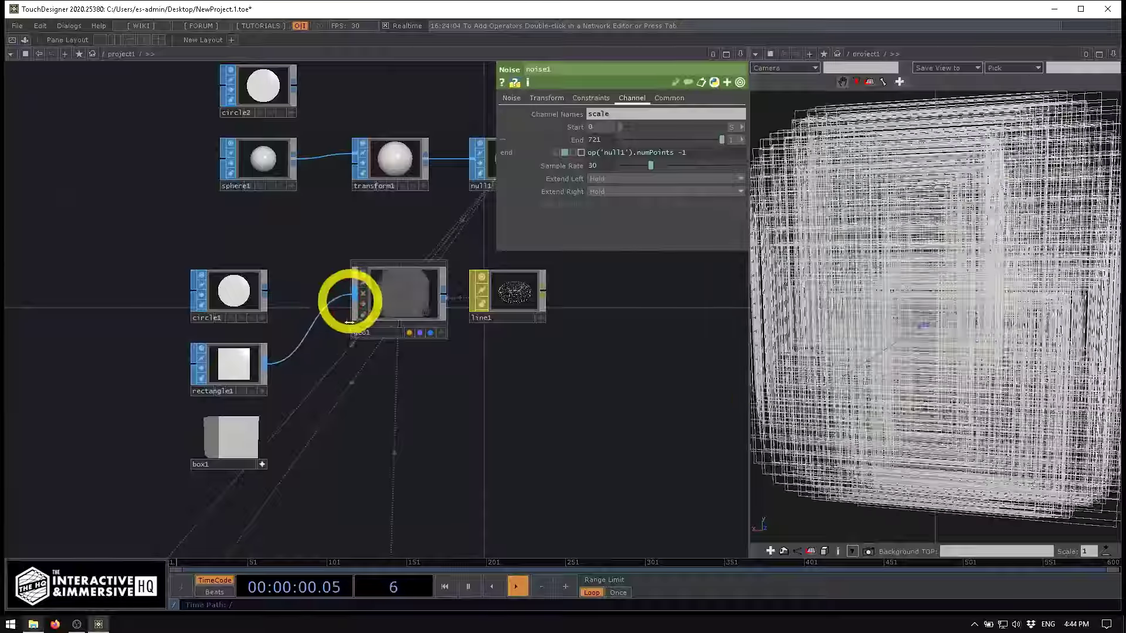
{"action": "mouse_move", "coordinate": [928, 364]}
{"action": "left_mouse_down"}
{"action": "mouse_move", "coordinate": [990, 345]}
{"action": "mouse_move", "coordinate": [984, 314]}
{"action": "mouse_move", "coordinate": [986, 341]}
{"action": "left_mouse_up"}
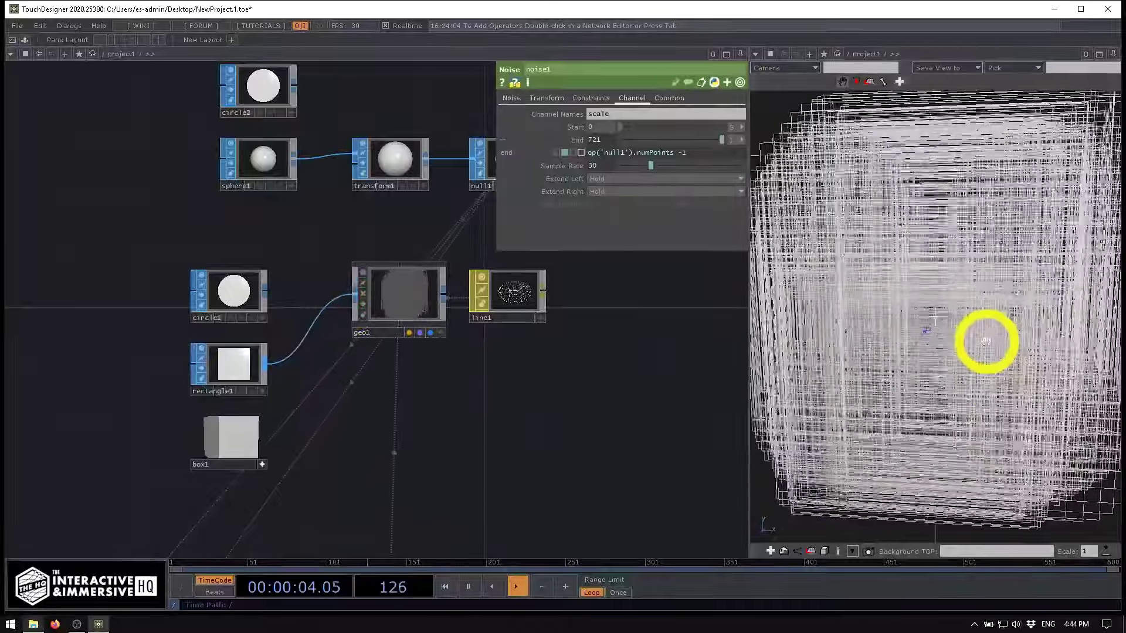
Wire box1 into geo1 in place of rectangle1 and view the instanced boxes.
{"action": "left_click_drag", "start_coordinate": [268, 437], "coordinate": [343, 301]}
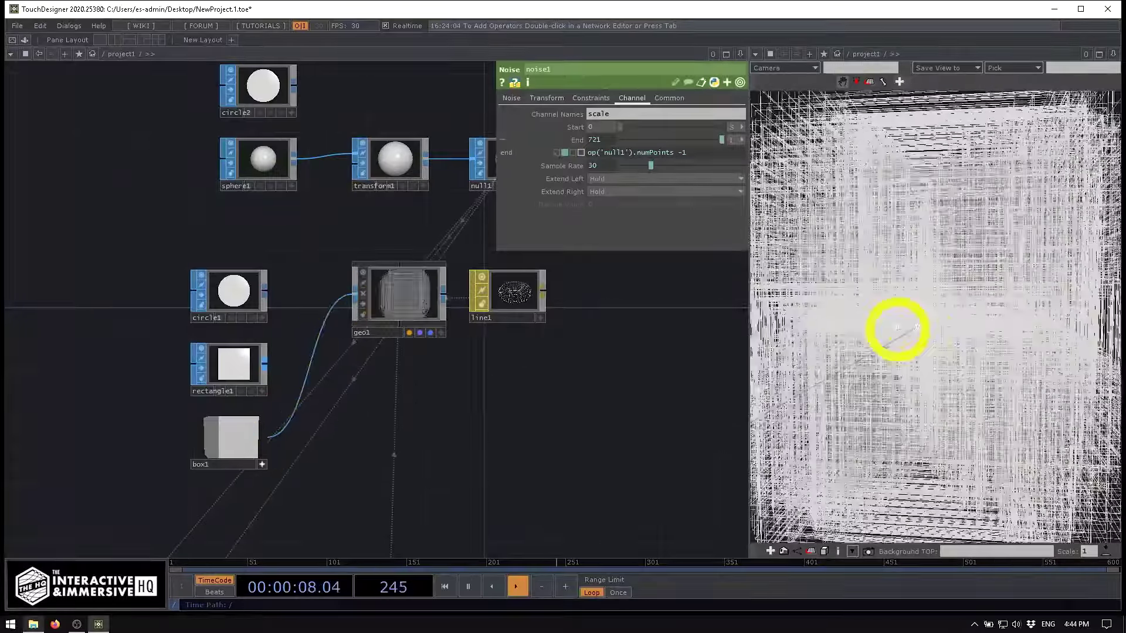
{"action": "mouse_move", "coordinate": [888, 334]}
{"action": "left_mouse_down"}
{"action": "mouse_move", "coordinate": [897, 346]}
{"action": "mouse_move", "coordinate": [557, 247]}
{"action": "mouse_move", "coordinate": [857, 309]}
{"action": "mouse_move", "coordinate": [894, 269]}
{"action": "mouse_move", "coordinate": [847, 258]}
{"action": "mouse_move", "coordinate": [907, 334]}
{"action": "mouse_move", "coordinate": [937, 291]}
{"action": "mouse_move", "coordinate": [855, 297]}
{"action": "mouse_move", "coordinate": [950, 326]}
{"action": "mouse_move", "coordinate": [932, 294]}
{"action": "mouse_move", "coordinate": [917, 293]}
{"action": "mouse_move", "coordinate": [982, 390]}
{"action": "mouse_move", "coordinate": [907, 326]}
{"action": "mouse_move", "coordinate": [934, 326]}
{"action": "mouse_move", "coordinate": [921, 345]}
{"action": "mouse_move", "coordinate": [919, 329]}
{"action": "mouse_move", "coordinate": [884, 334]}
{"action": "mouse_move", "coordinate": [914, 342]}
{"action": "mouse_move", "coordinate": [905, 392]}
{"action": "mouse_move", "coordinate": [895, 324]}
{"action": "left_mouse_up"}
{"action": "scroll", "coordinate": [920, 329], "scroll_direction": "down", "scroll_amount": 5}
{"action": "left_click_drag", "start_coordinate": [411, 408], "coordinate": [298, 80]}
{"action": "left_click_drag", "start_coordinate": [335, 259], "coordinate": [389, 312]}
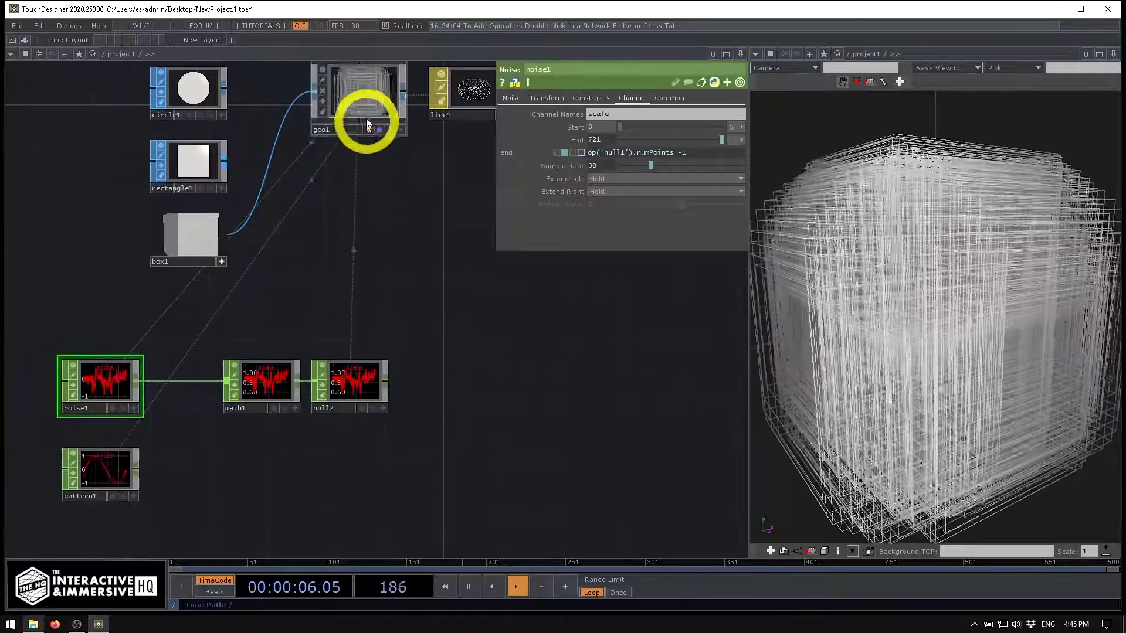
Review geo1's Instance translate and scale settings, the network feeding them, and its Instance 2 parameters.
{"action": "left_click", "coordinate": [366, 104]}
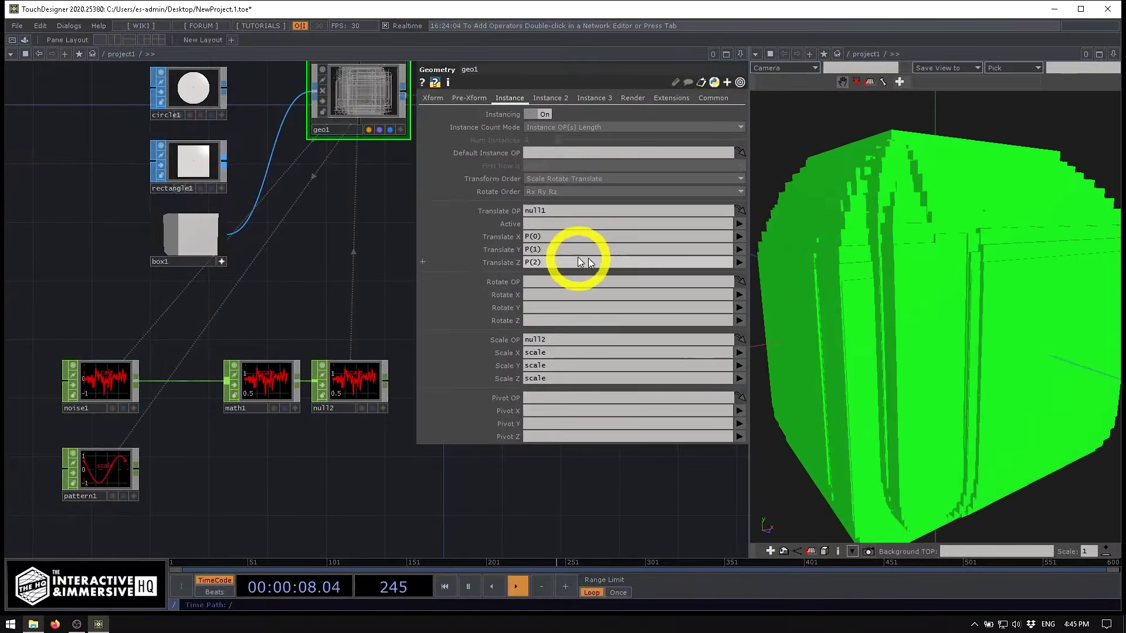
{"action": "left_click", "coordinate": [345, 196]}
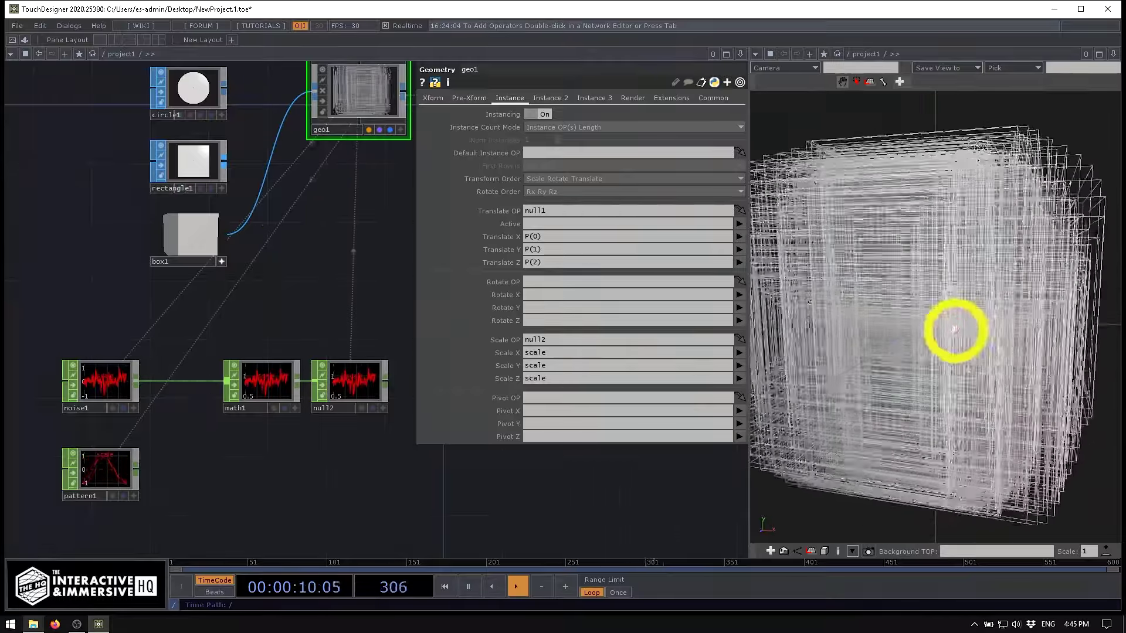
{"action": "left_click_drag", "start_coordinate": [368, 208], "coordinate": [277, 340]}
{"action": "scroll", "coordinate": [302, 382], "scroll_direction": "down", "scroll_amount": 3}
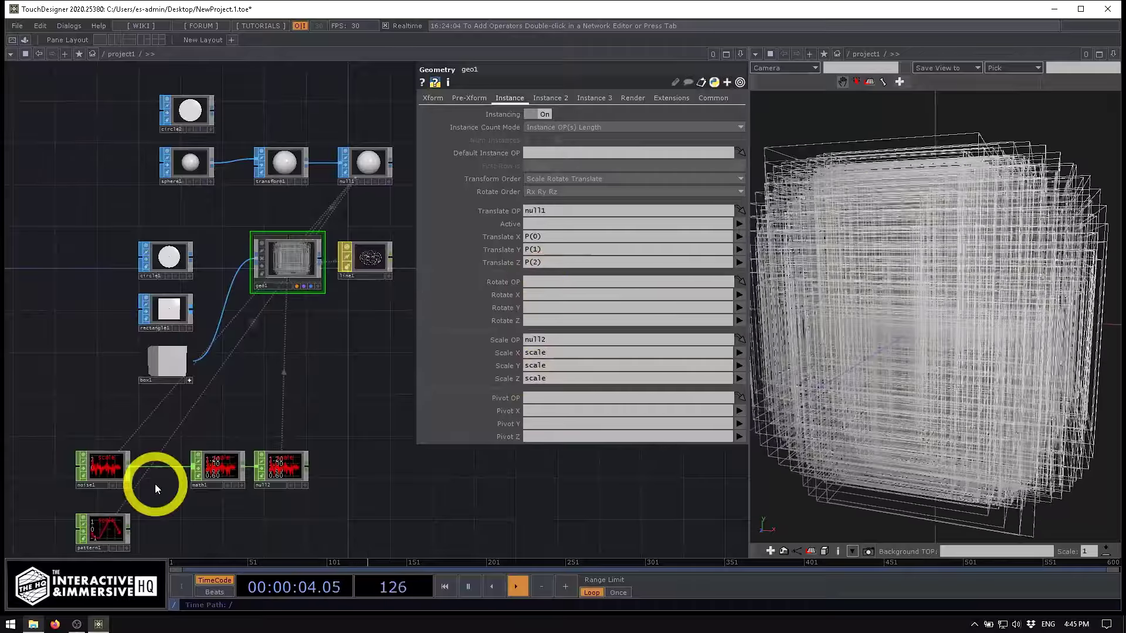
{"action": "left_click_drag", "start_coordinate": [107, 520], "coordinate": [539, 311]}
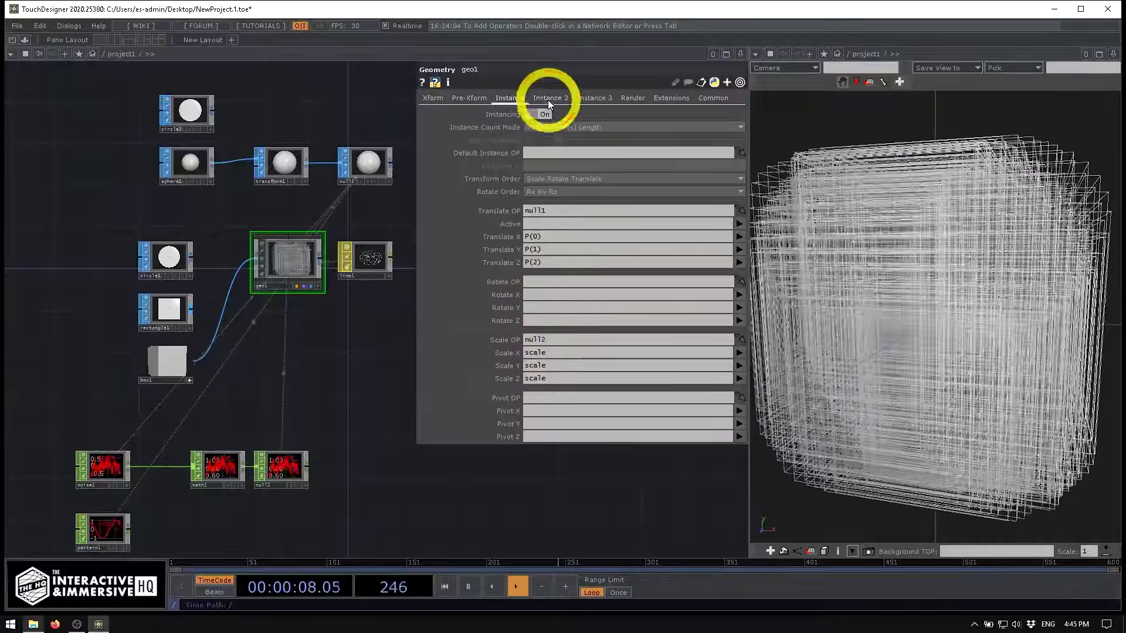
{"action": "left_click", "coordinate": [549, 98]}
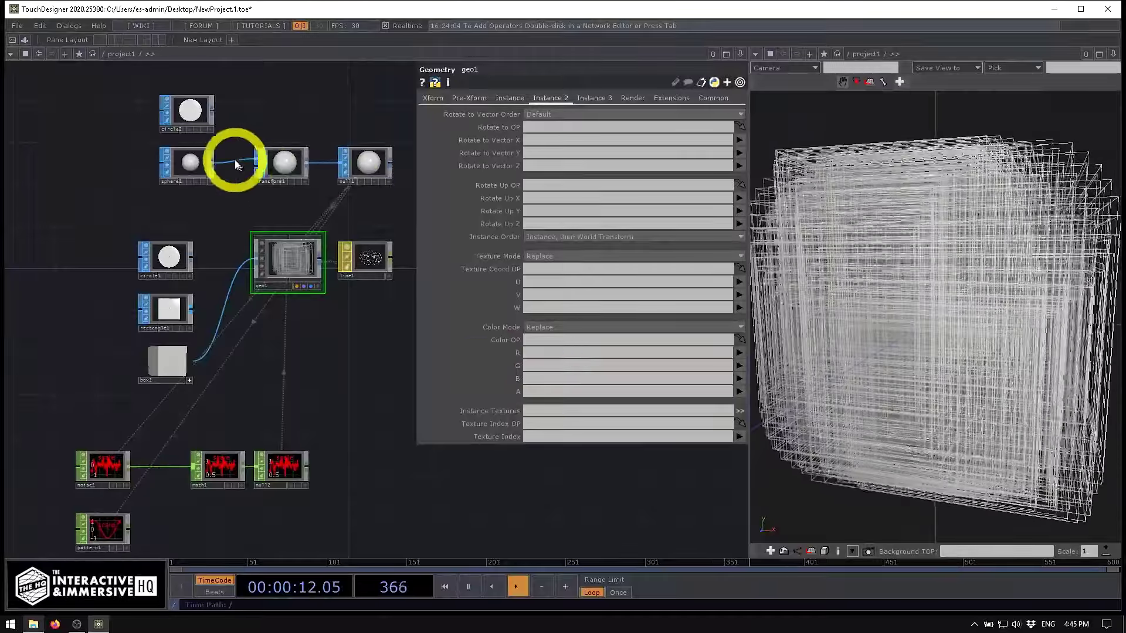
Add a Torus SOP to the network just below sphere1.
{"action": "left_click", "coordinate": [191, 164]}
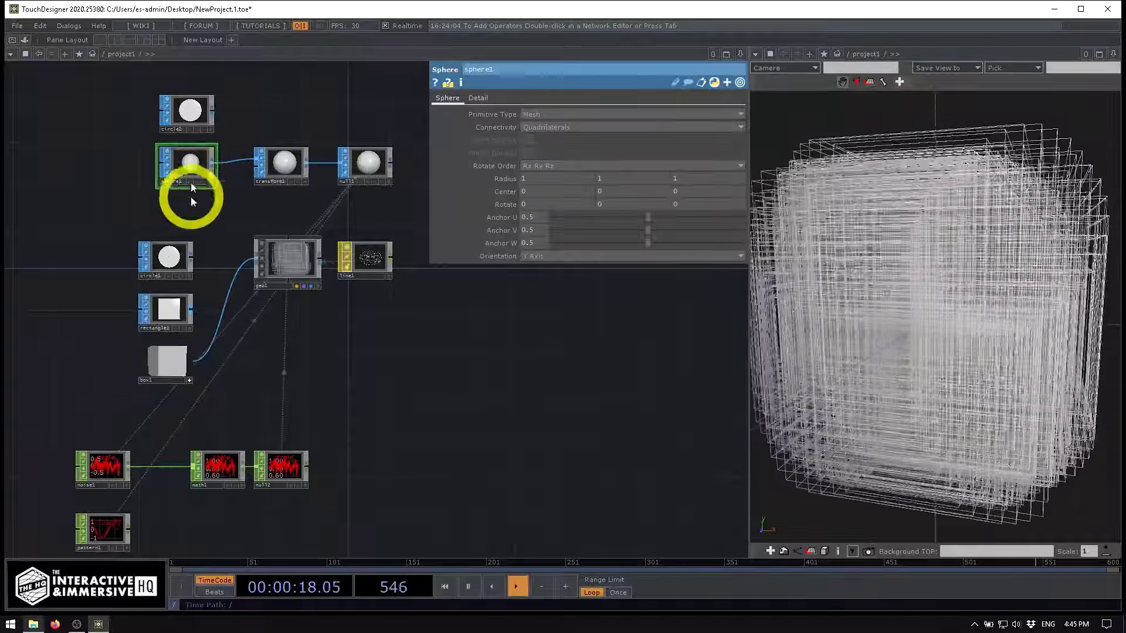
{"action": "double_click", "coordinate": [191, 217]}
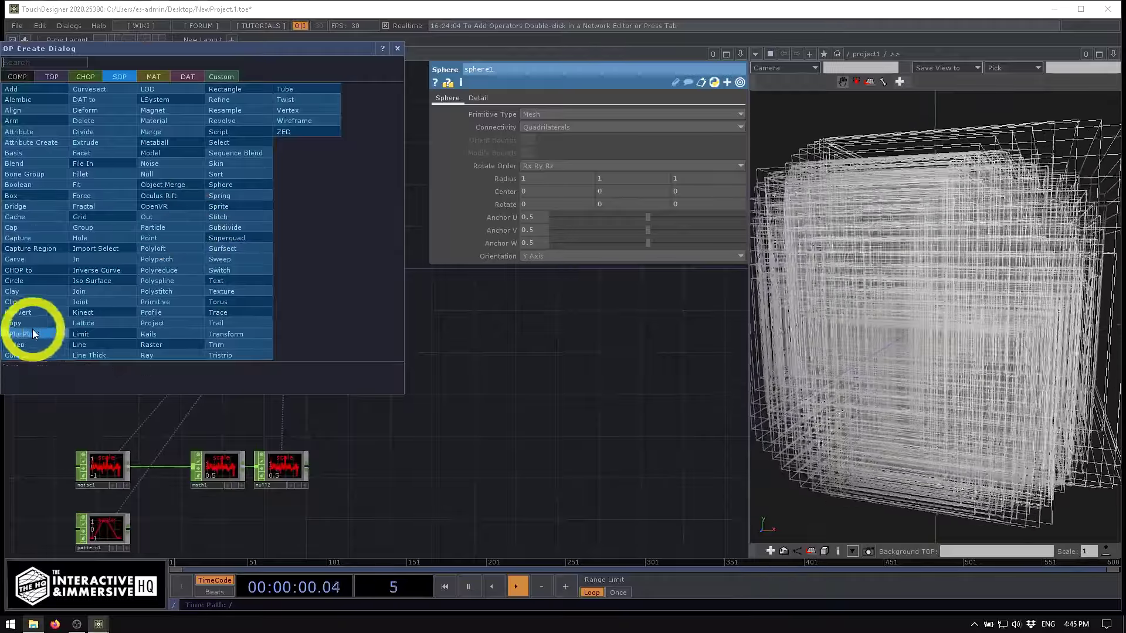
{"action": "type", "text": "toru"}
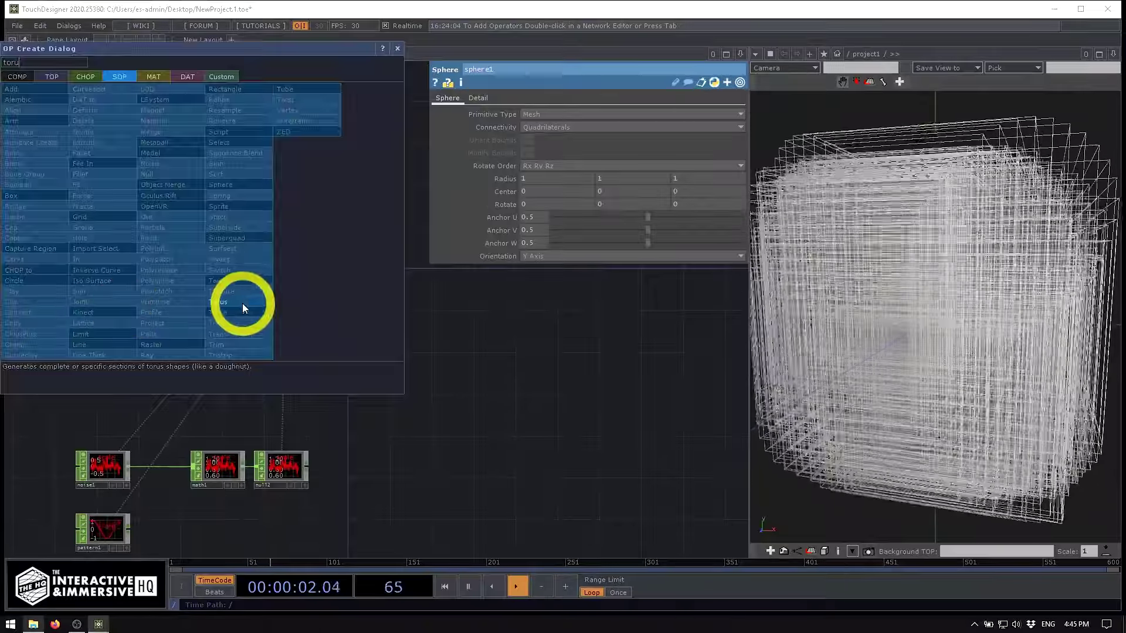
{"action": "left_click", "coordinate": [244, 306]}
{"action": "left_click", "coordinate": [187, 210]}
Wire torus1 into transform1 and circle1 into geo1, and set line1's Width Near to 0.5 and Width Far to 6.8.
{"action": "left_click_drag", "start_coordinate": [215, 204], "coordinate": [256, 159]}
{"action": "left_click_drag", "start_coordinate": [199, 258], "coordinate": [285, 273]}
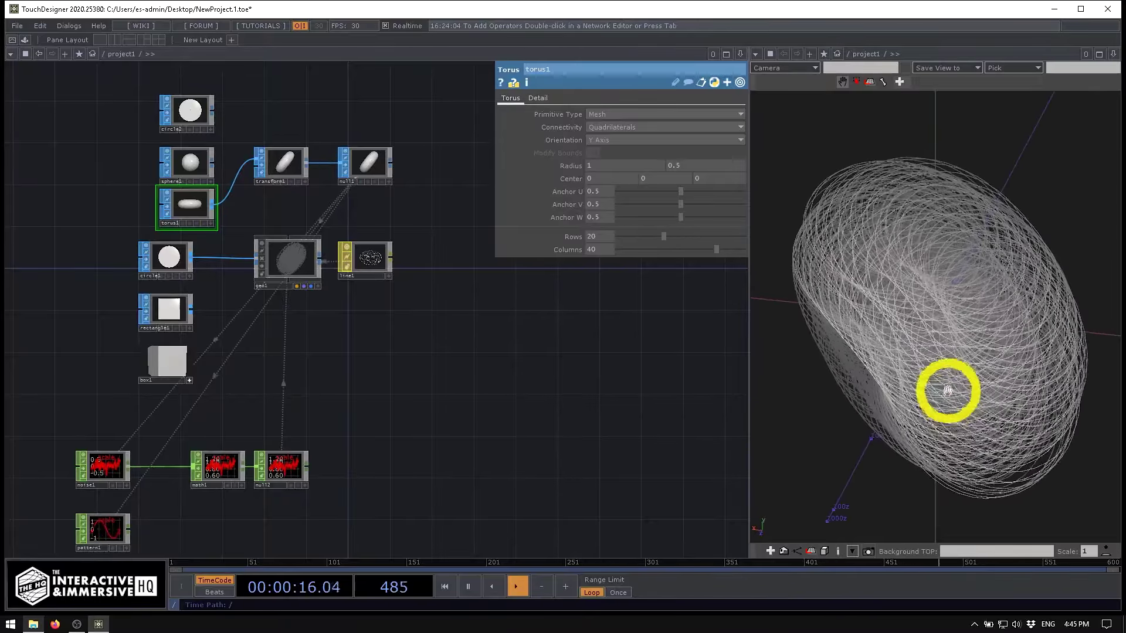
{"action": "left_click", "coordinate": [392, 259]}
{"action": "mouse_move", "coordinate": [659, 184]}
{"action": "left_mouse_down"}
{"action": "mouse_move", "coordinate": [677, 185]}
{"action": "mouse_move", "coordinate": [647, 171]}
{"action": "left_mouse_up"}
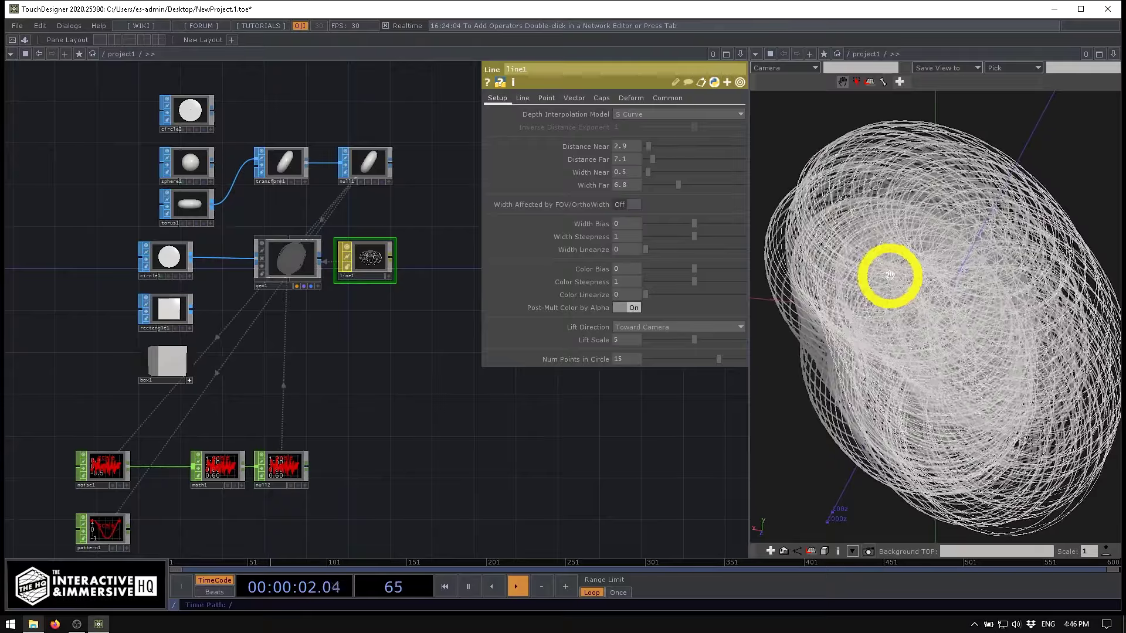